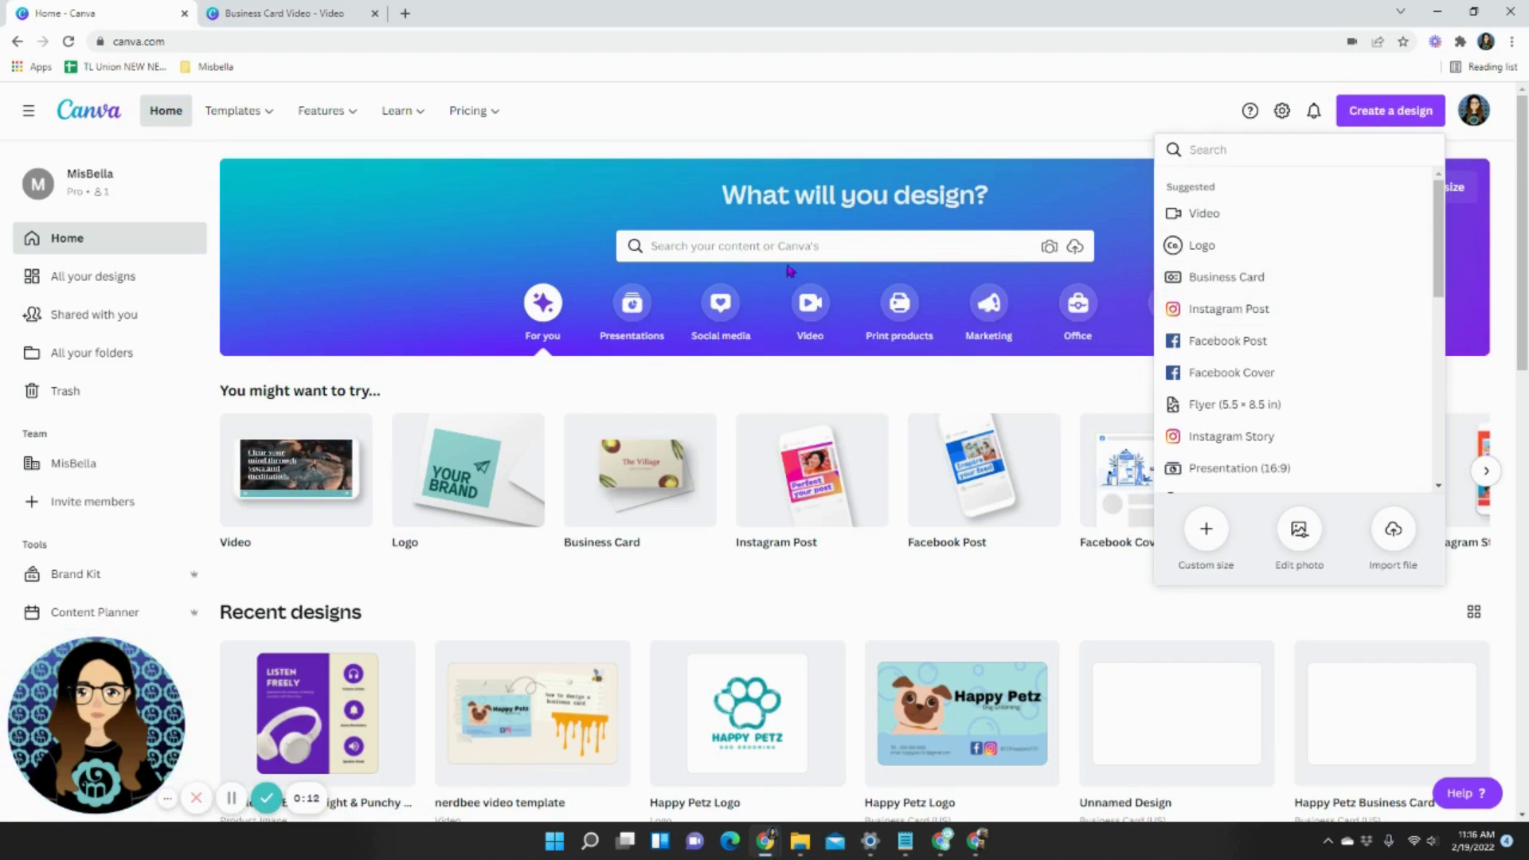
- Create a blank Instagram Post design and look through the suggested templates
{"action": "left_click", "coordinate": [1236, 313]}
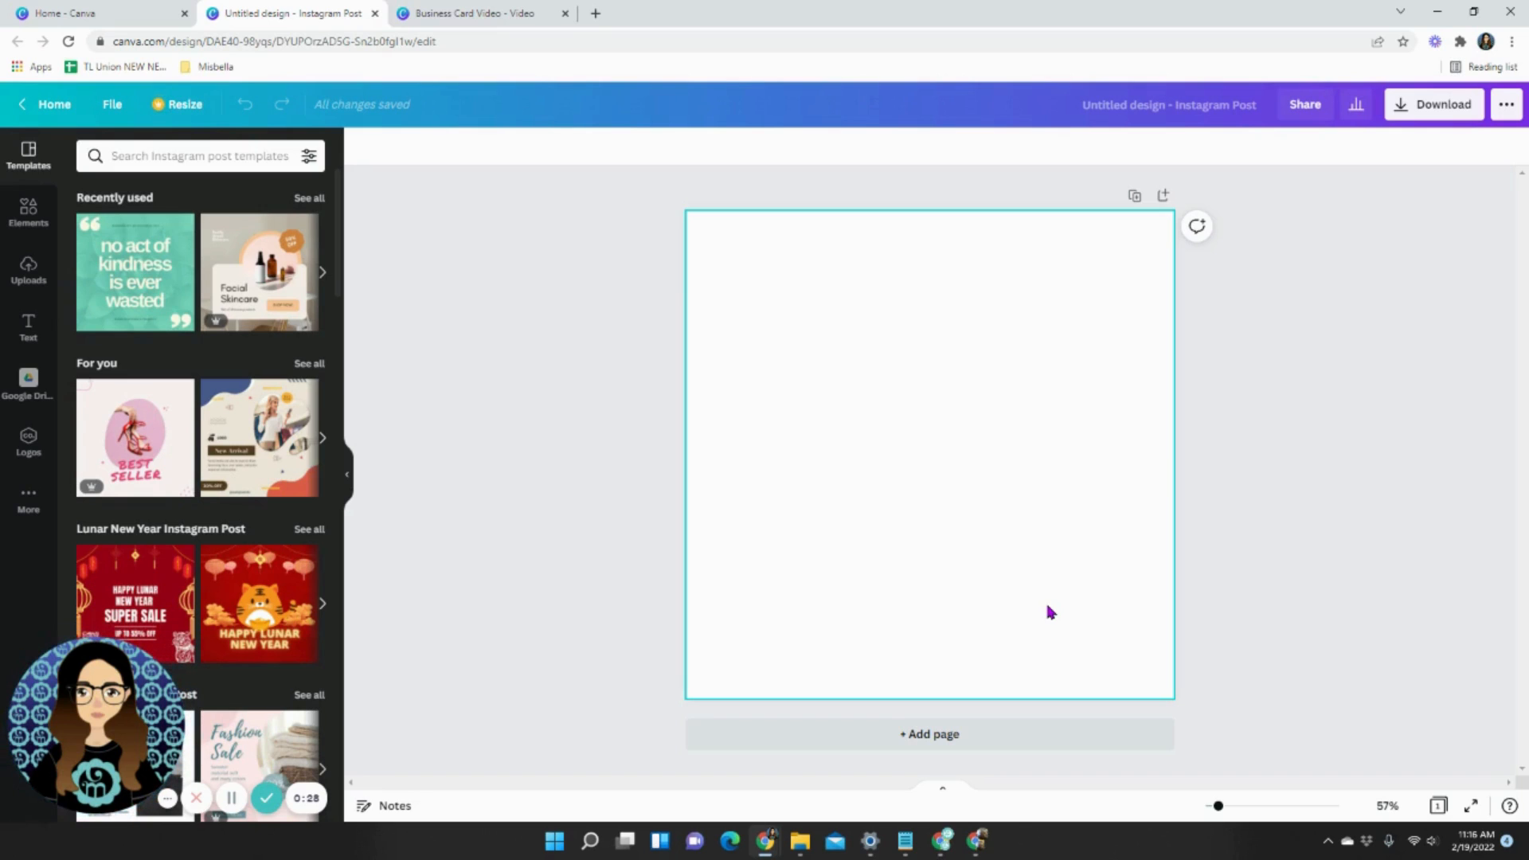
{"action": "scroll", "coordinate": [193, 449], "scroll_direction": "down", "scroll_amount": 3}
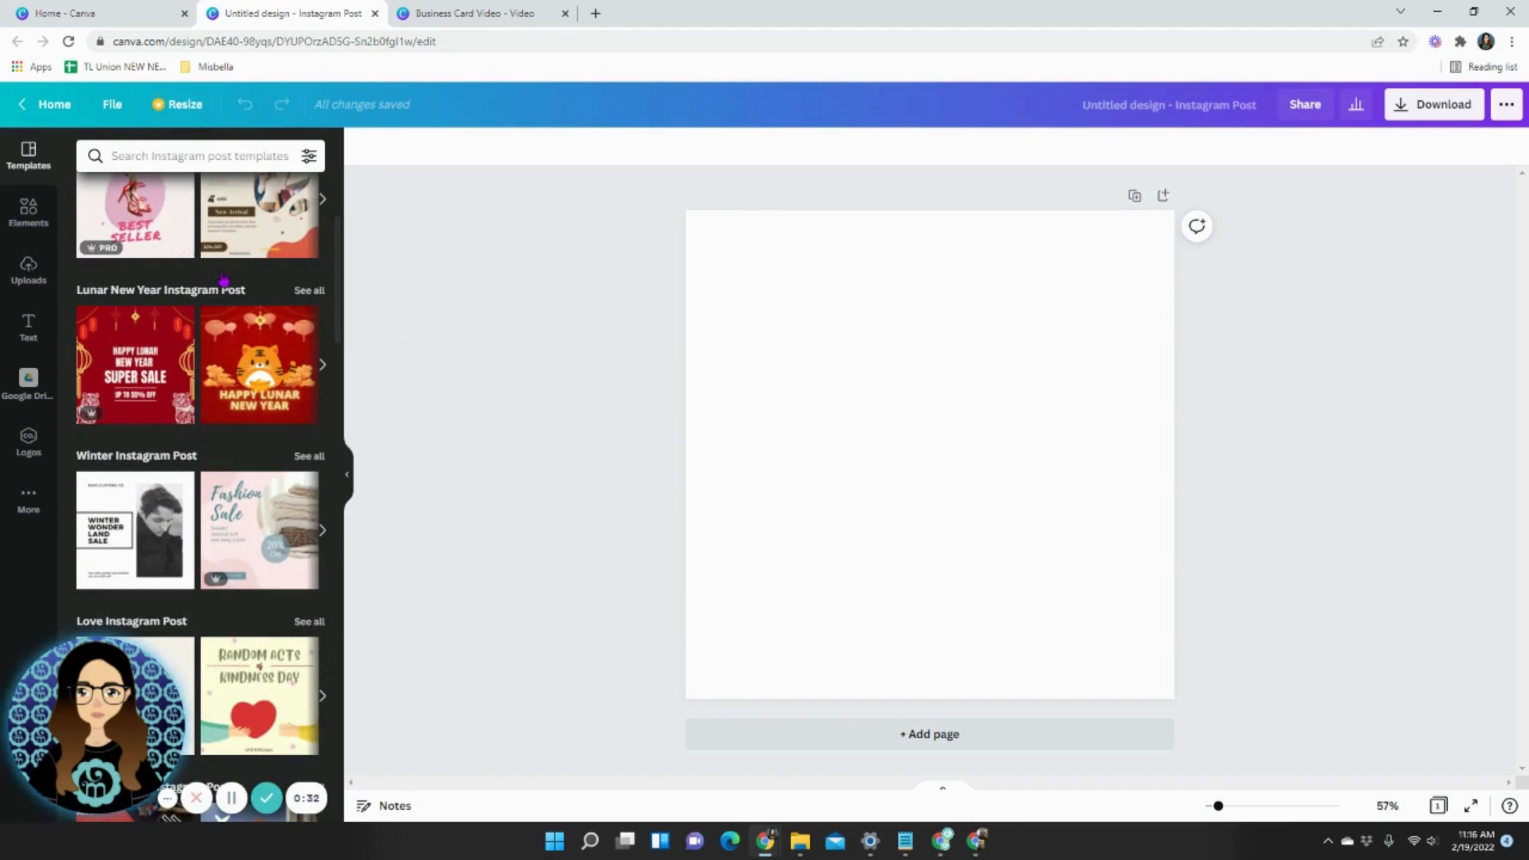
{"action": "scroll", "coordinate": [209, 398], "scroll_direction": "up", "scroll_amount": 3}
{"action": "scroll", "coordinate": [200, 451], "scroll_direction": "down", "scroll_amount": 8}
{"action": "scroll", "coordinate": [200, 451], "scroll_direction": "down", "scroll_amount": 15}
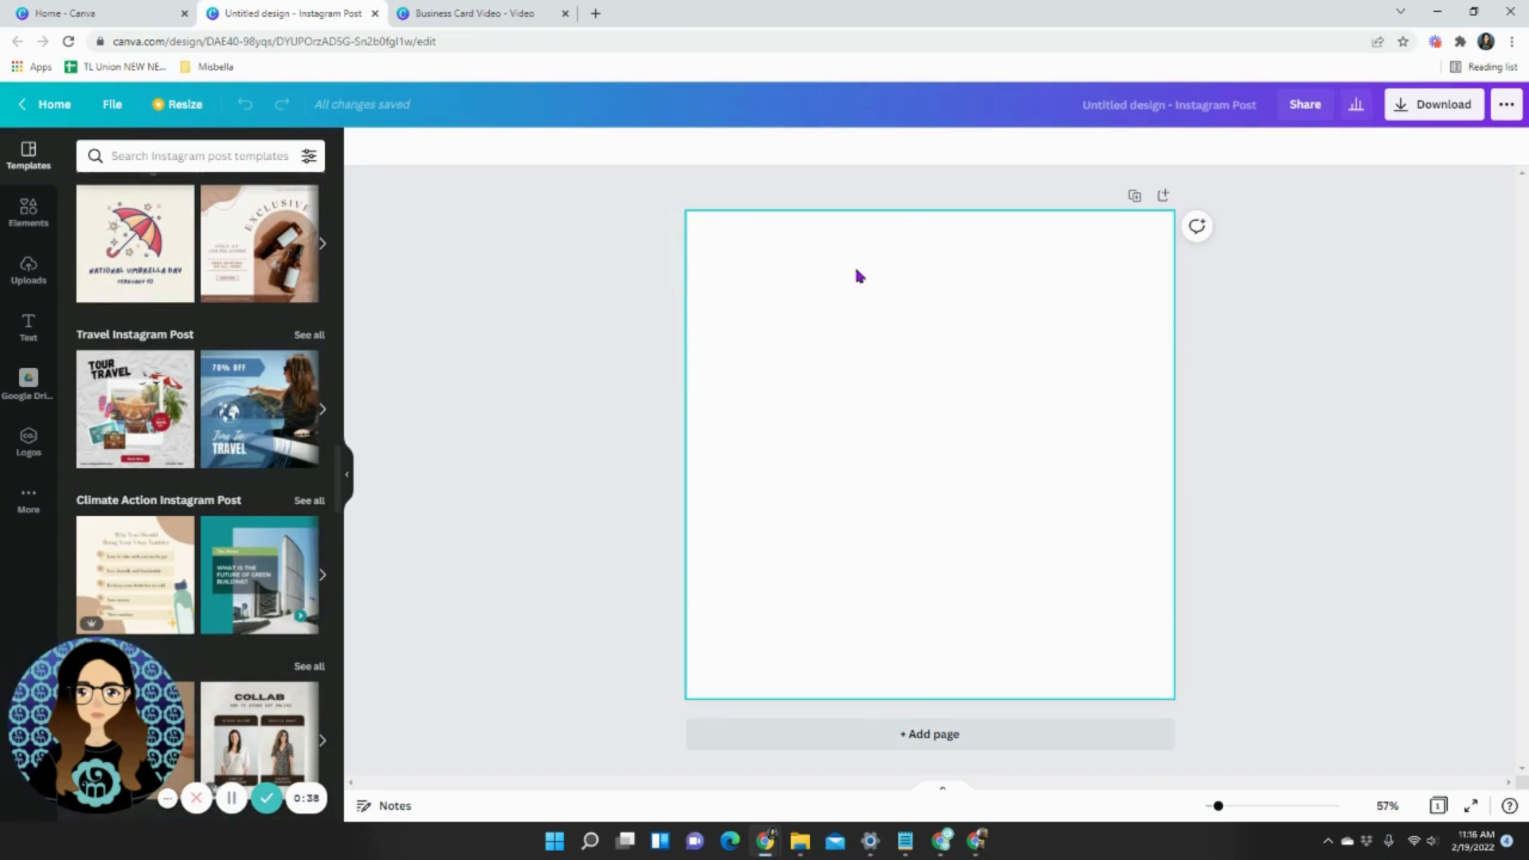
- Fill the blank page's background with the default pink, #FF66C4
{"action": "left_click", "coordinate": [29, 211]}
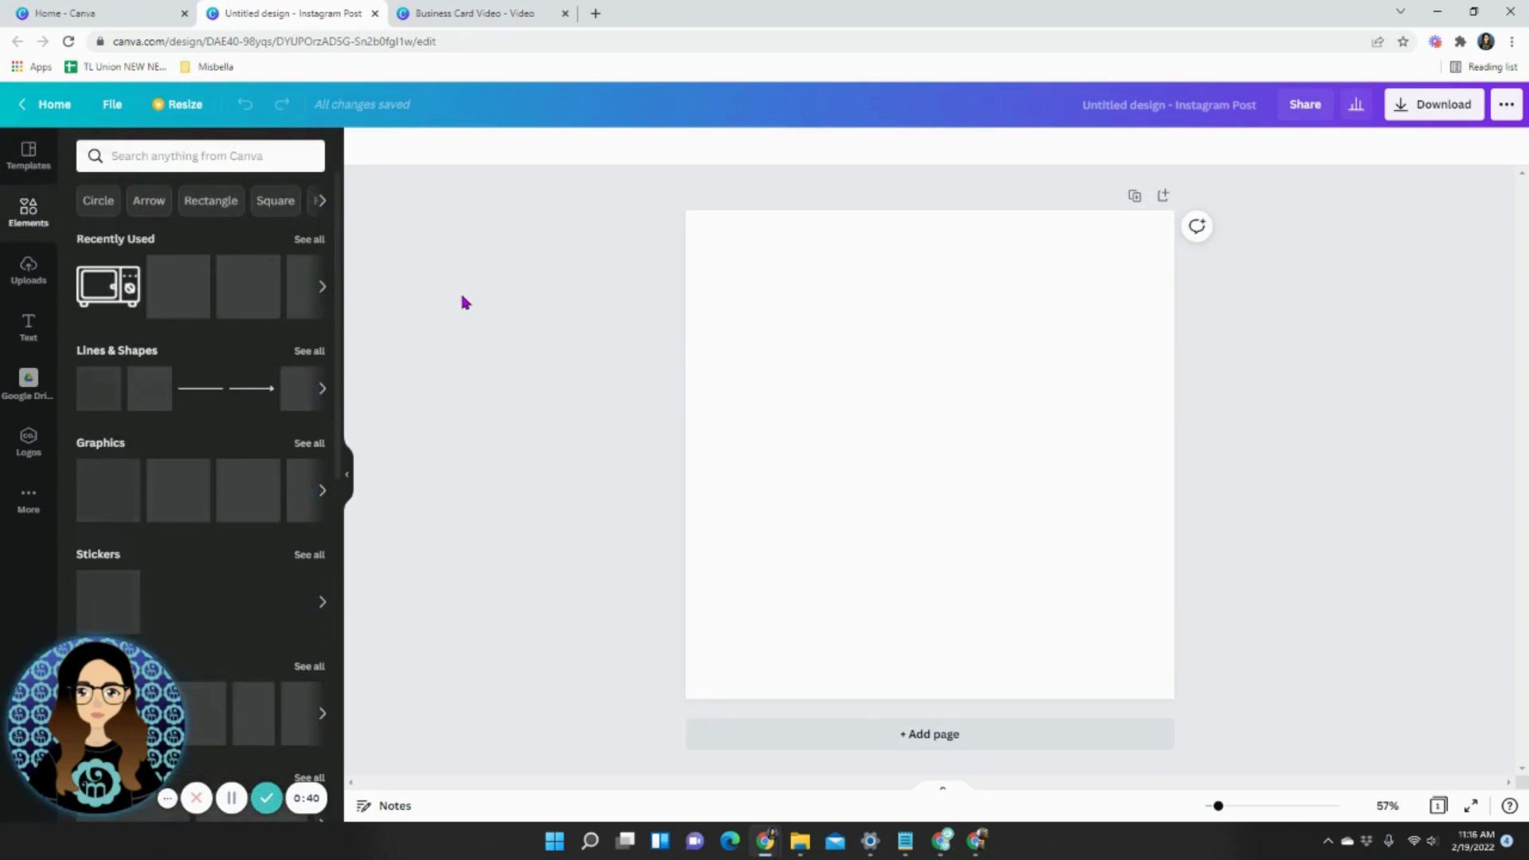
{"action": "left_click", "coordinate": [192, 156]}
{"action": "left_click", "coordinate": [786, 336]}
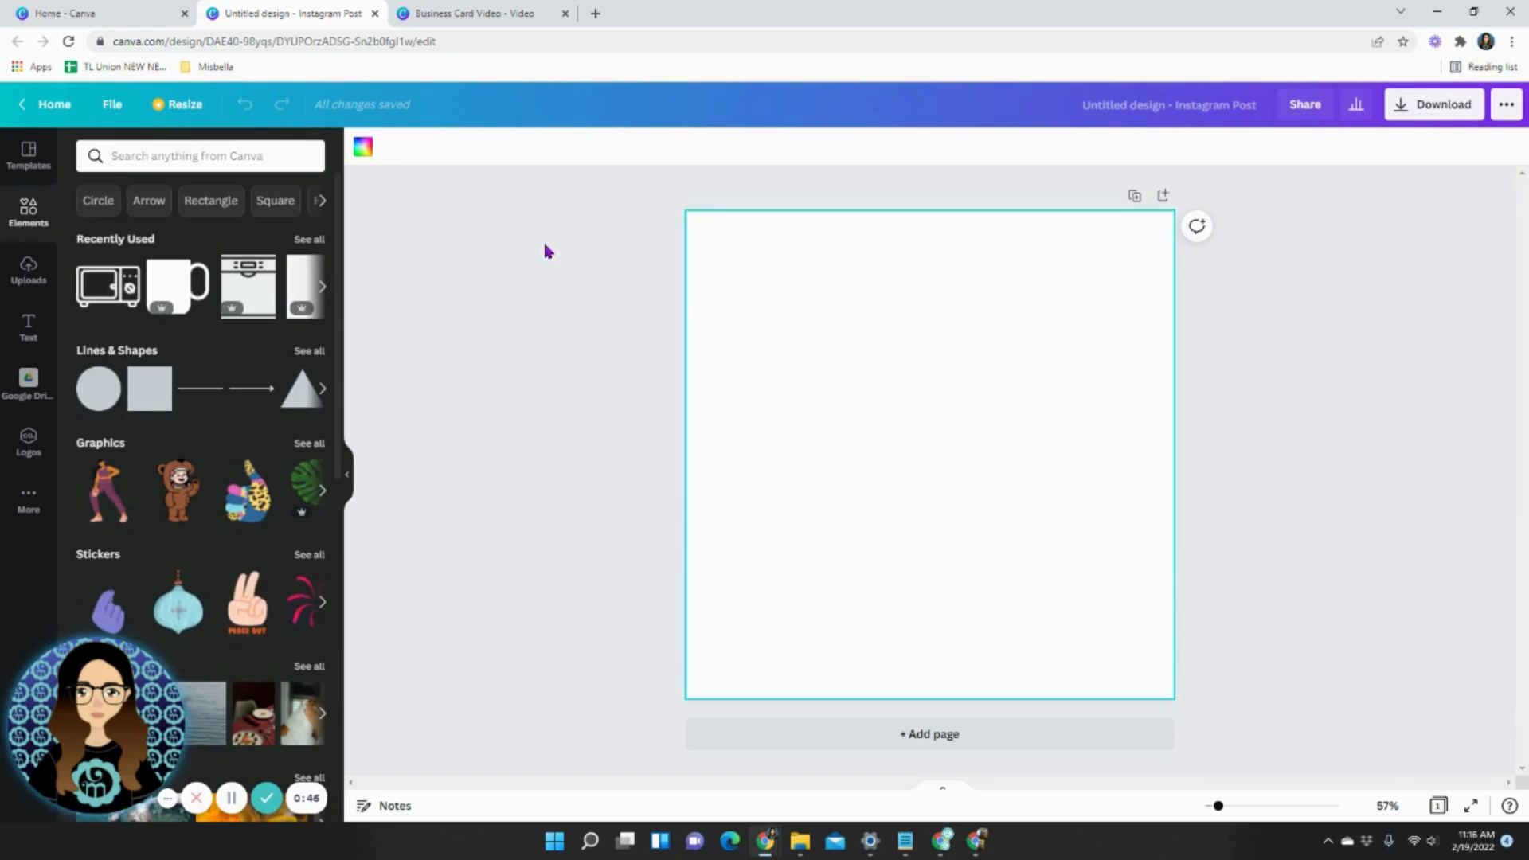
{"action": "left_click", "coordinate": [360, 149]}
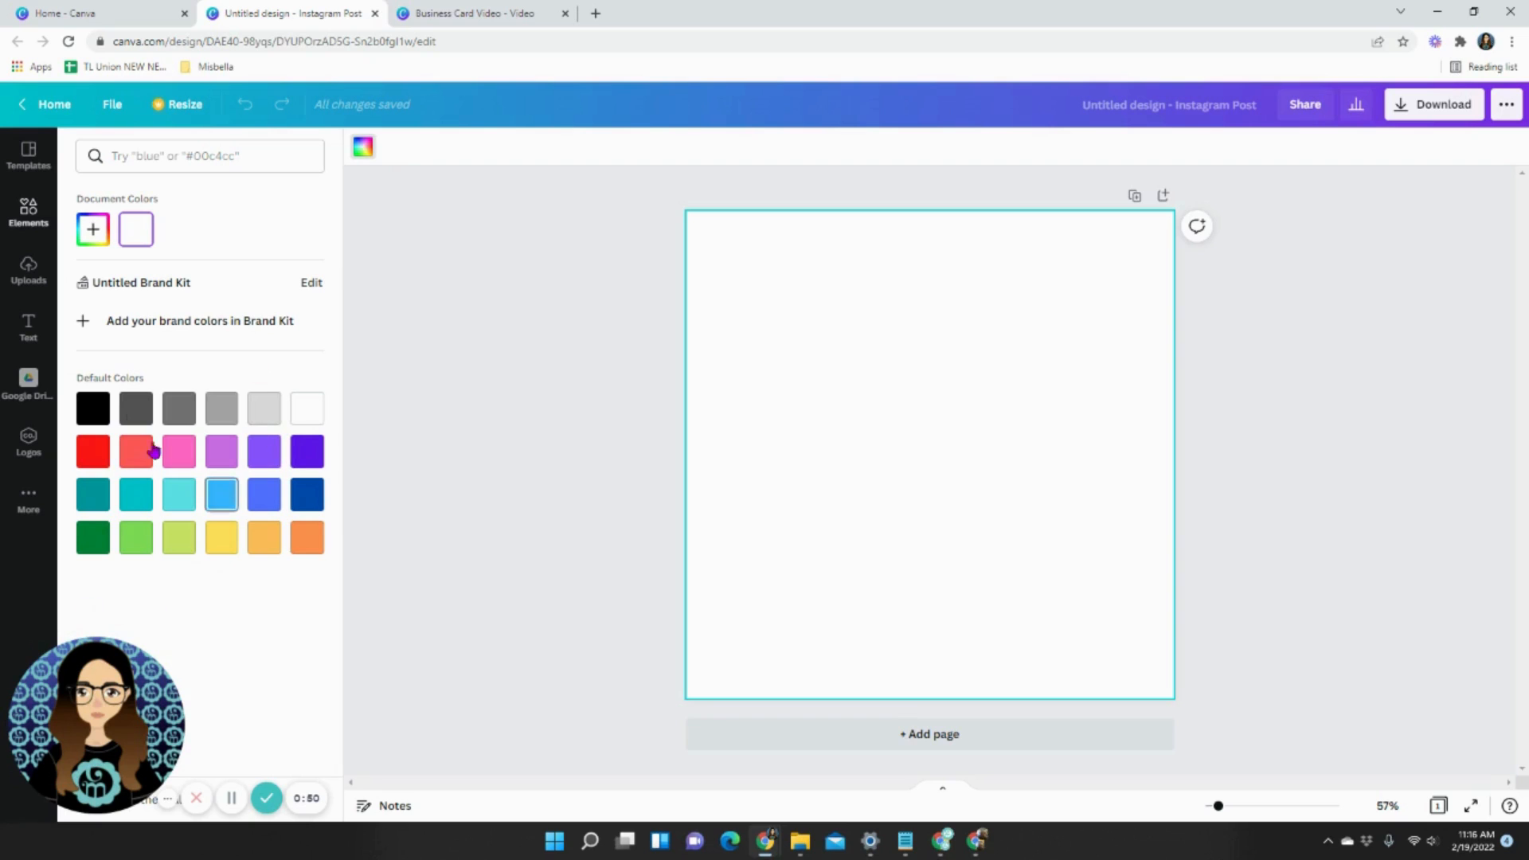
{"action": "left_click", "coordinate": [178, 451]}
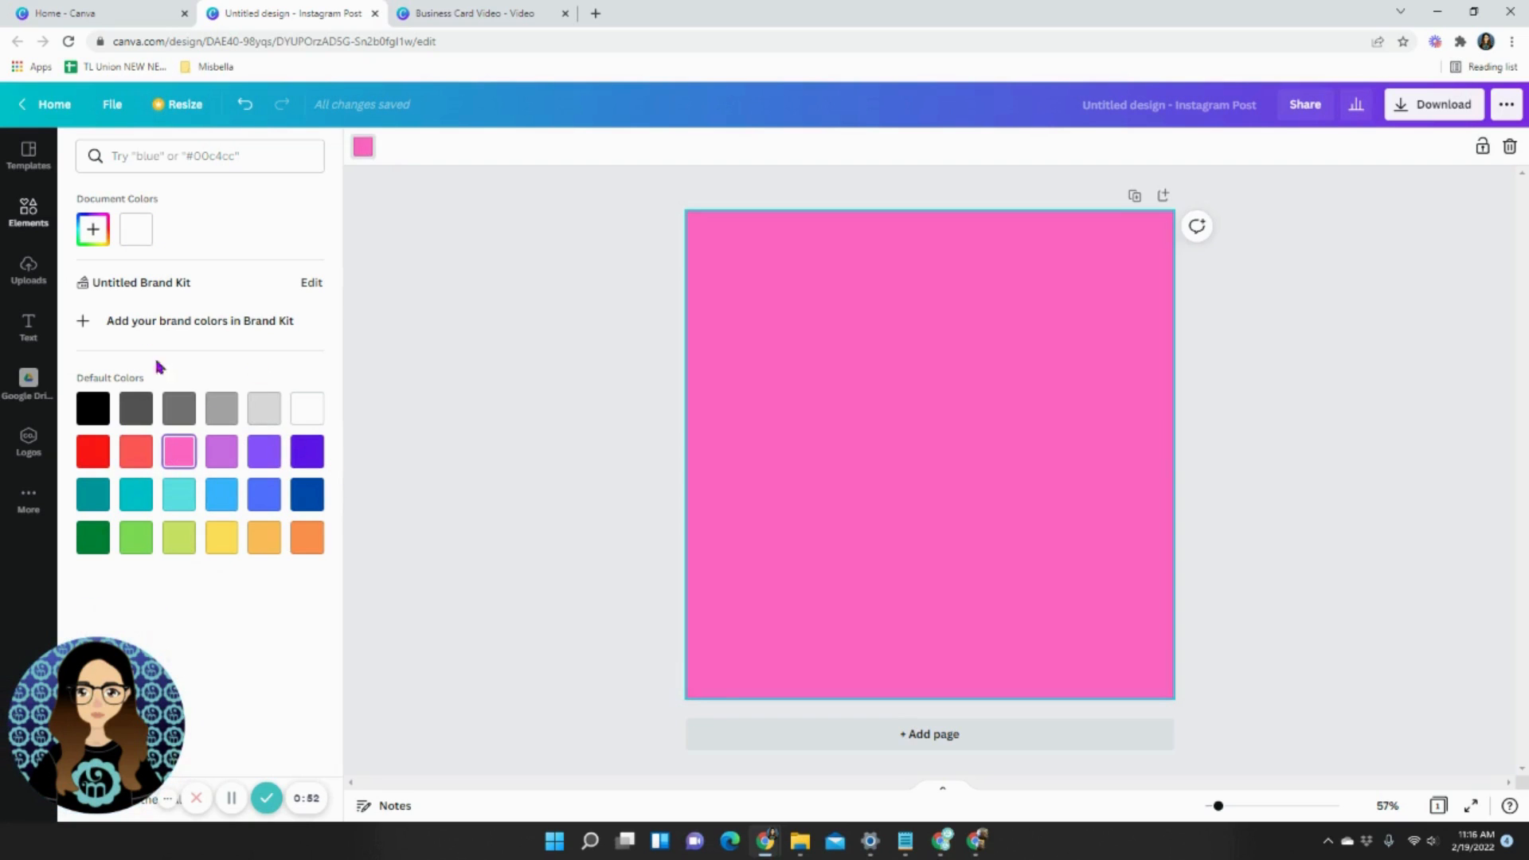
- Lighten the page background to a custom pale pink, adjusting both its shade and hue
{"action": "left_click", "coordinate": [94, 230]}
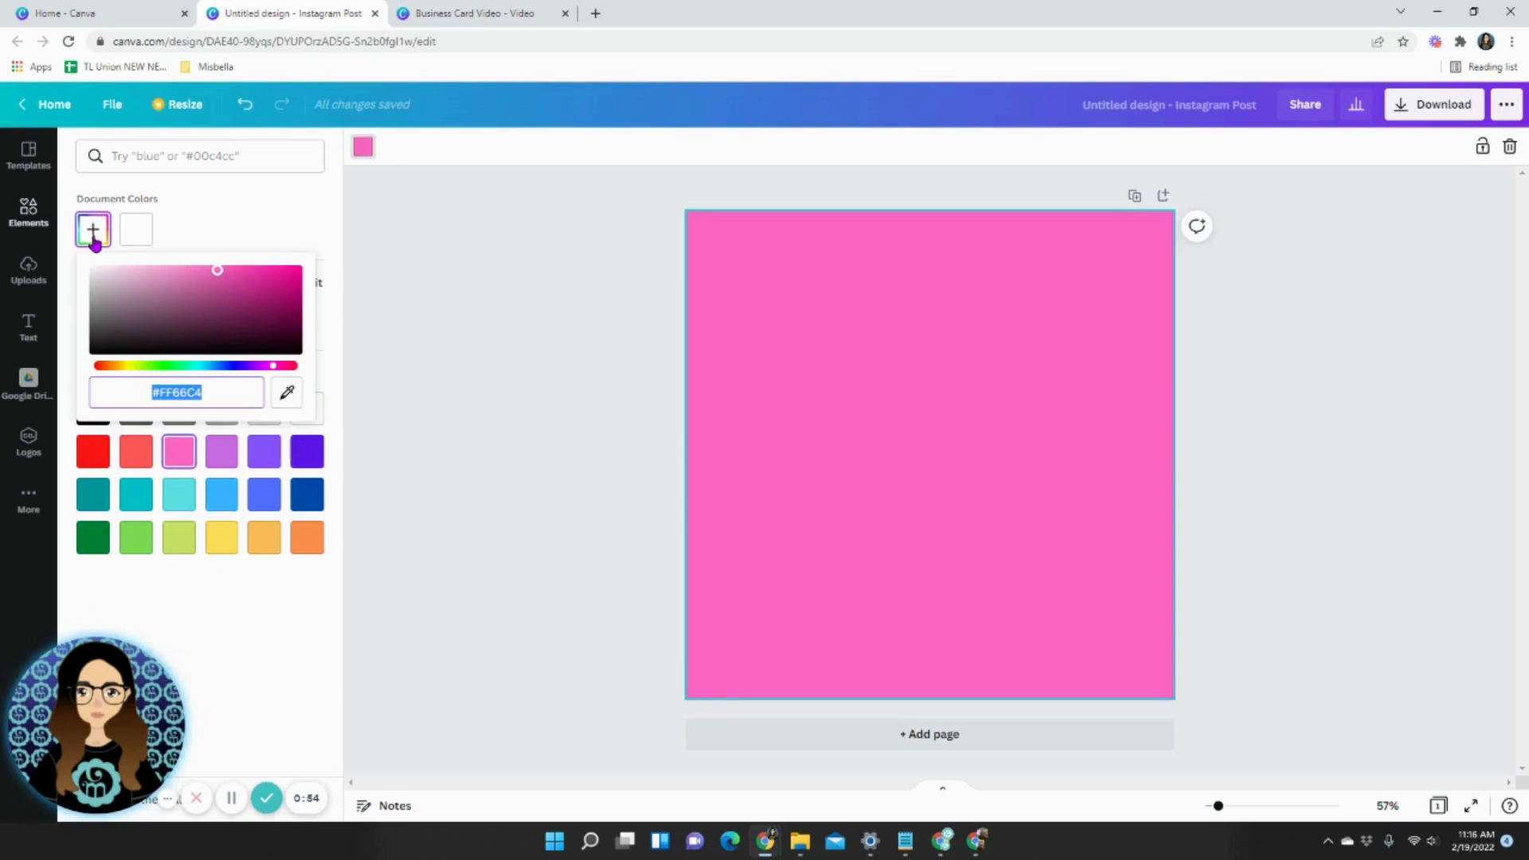
{"action": "left_click", "coordinate": [128, 270]}
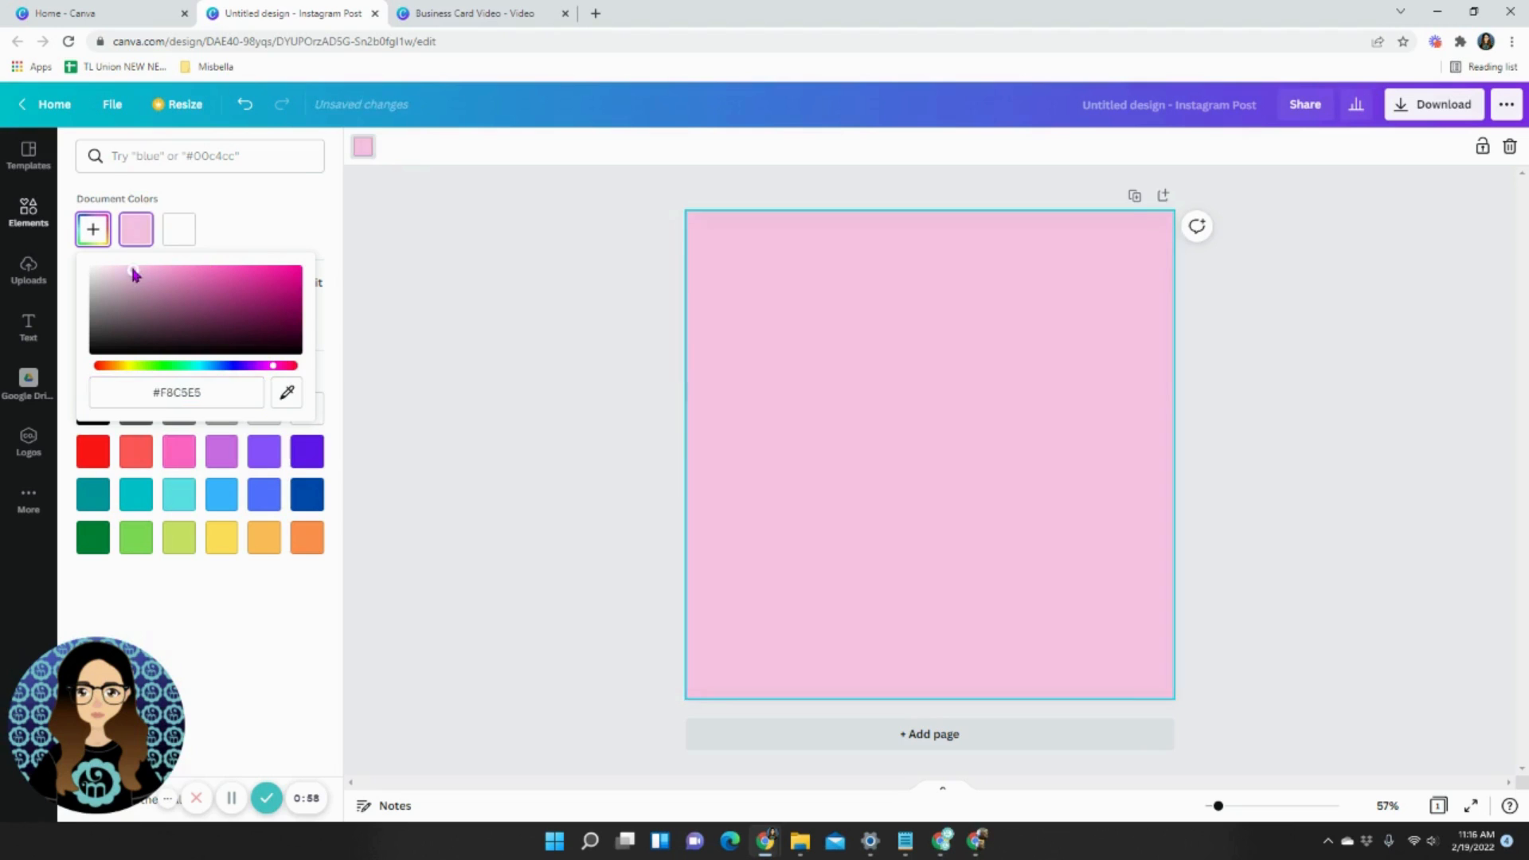
{"action": "left_click_drag", "start_coordinate": [272, 366], "coordinate": [287, 367]}
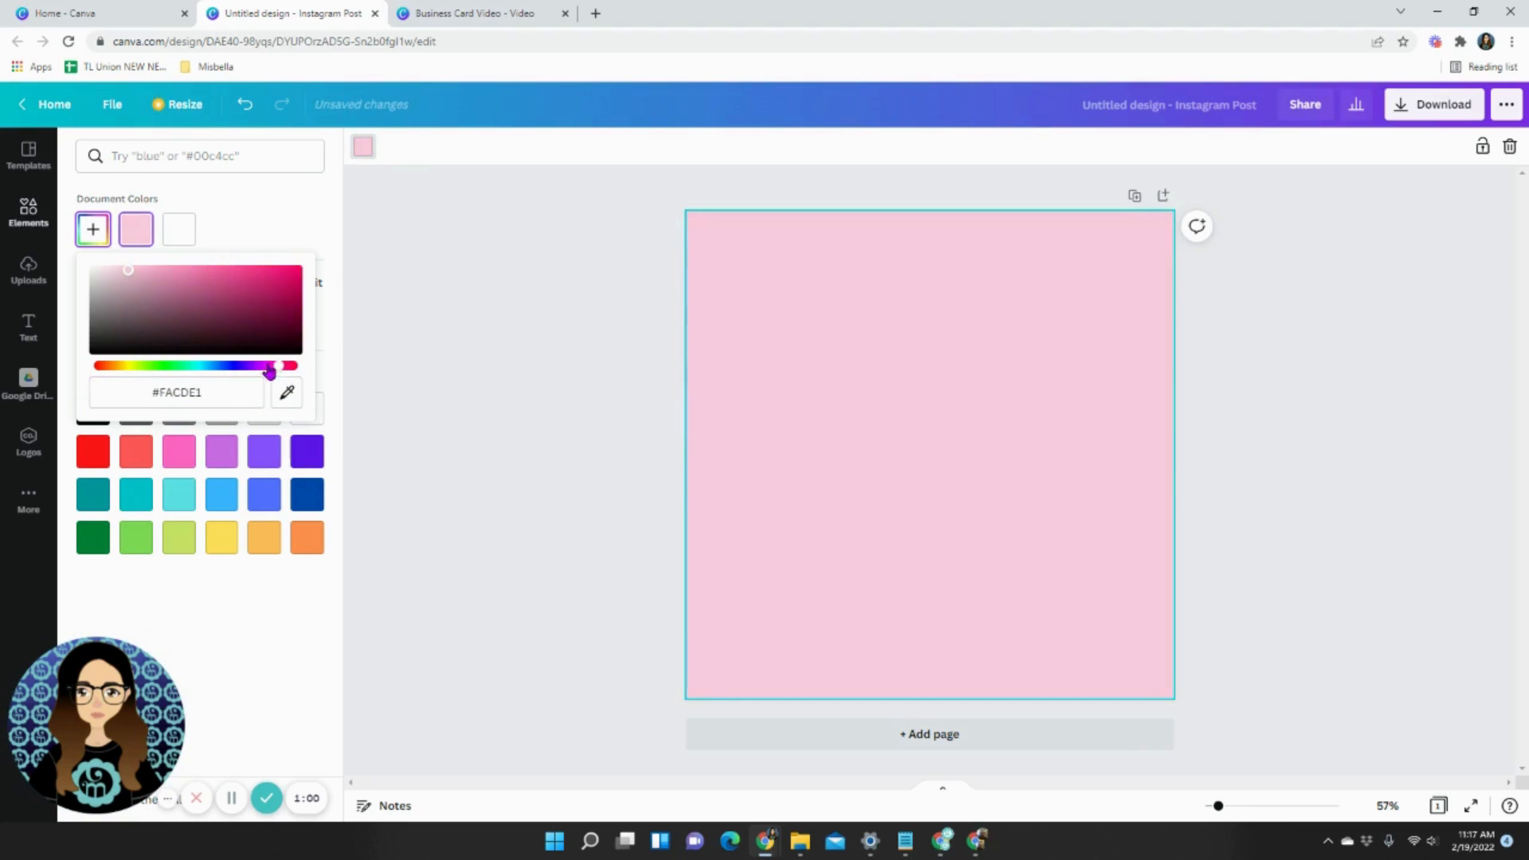
{"action": "left_click", "coordinate": [125, 266]}
{"action": "left_click", "coordinate": [443, 304]}
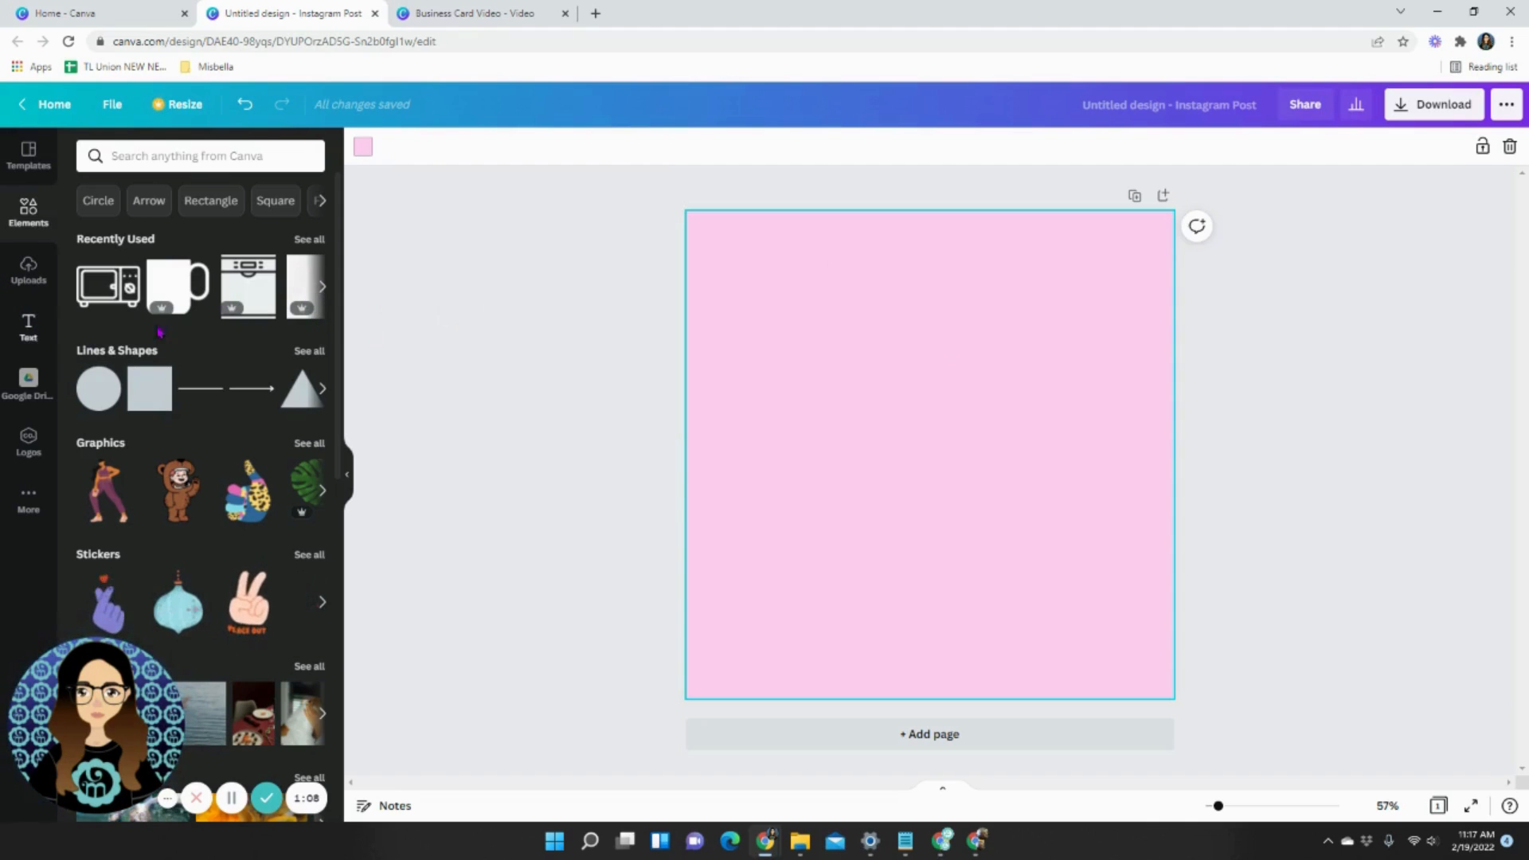
{"action": "left_click", "coordinate": [472, 356]}
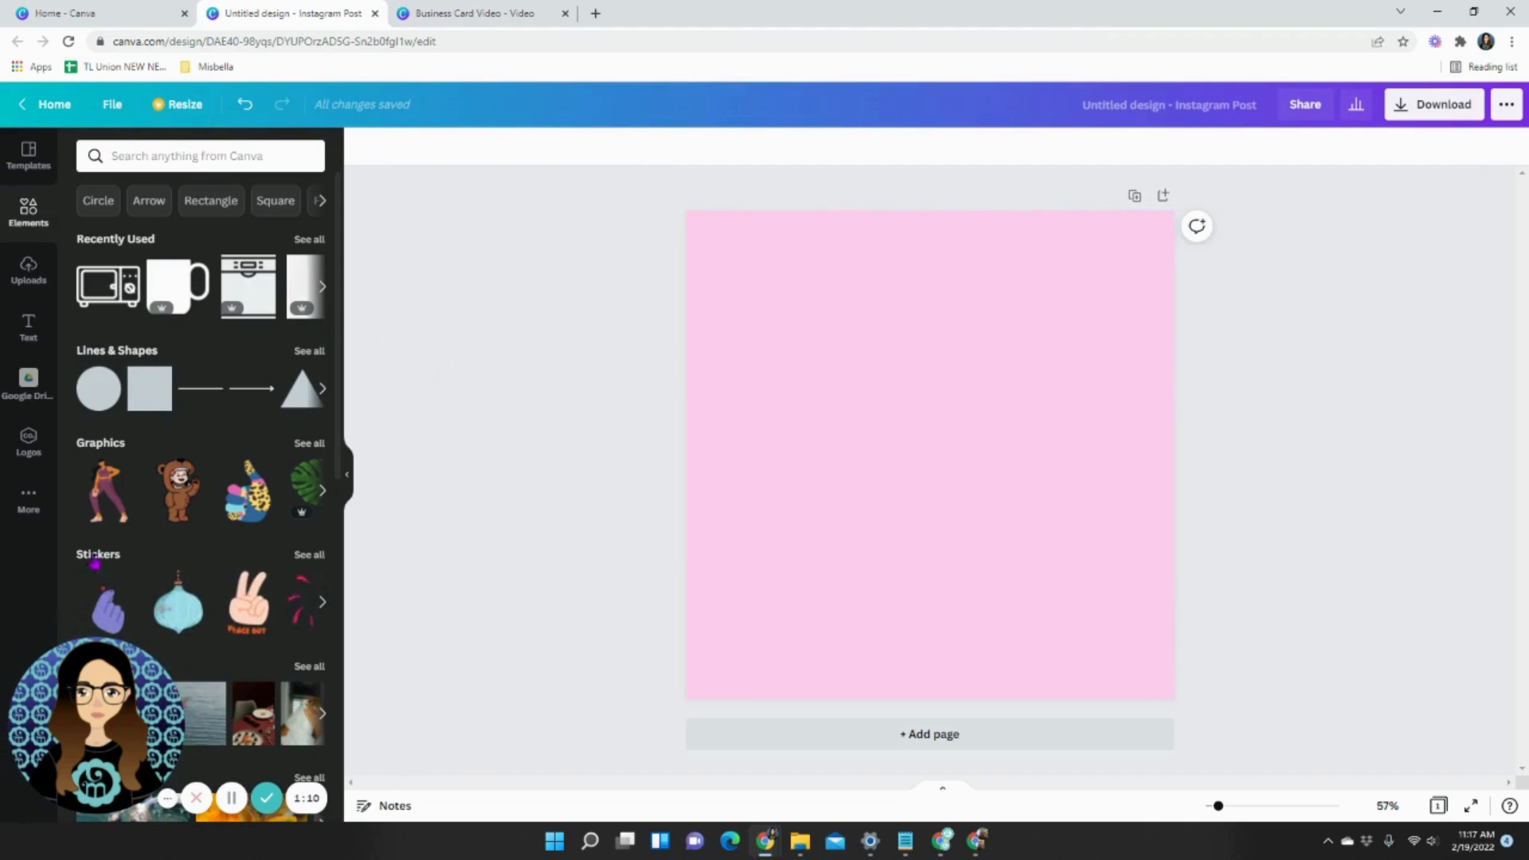
- Browse the font combinations and add the "GAME ON" text design to the page
{"action": "left_click", "coordinate": [28, 325]}
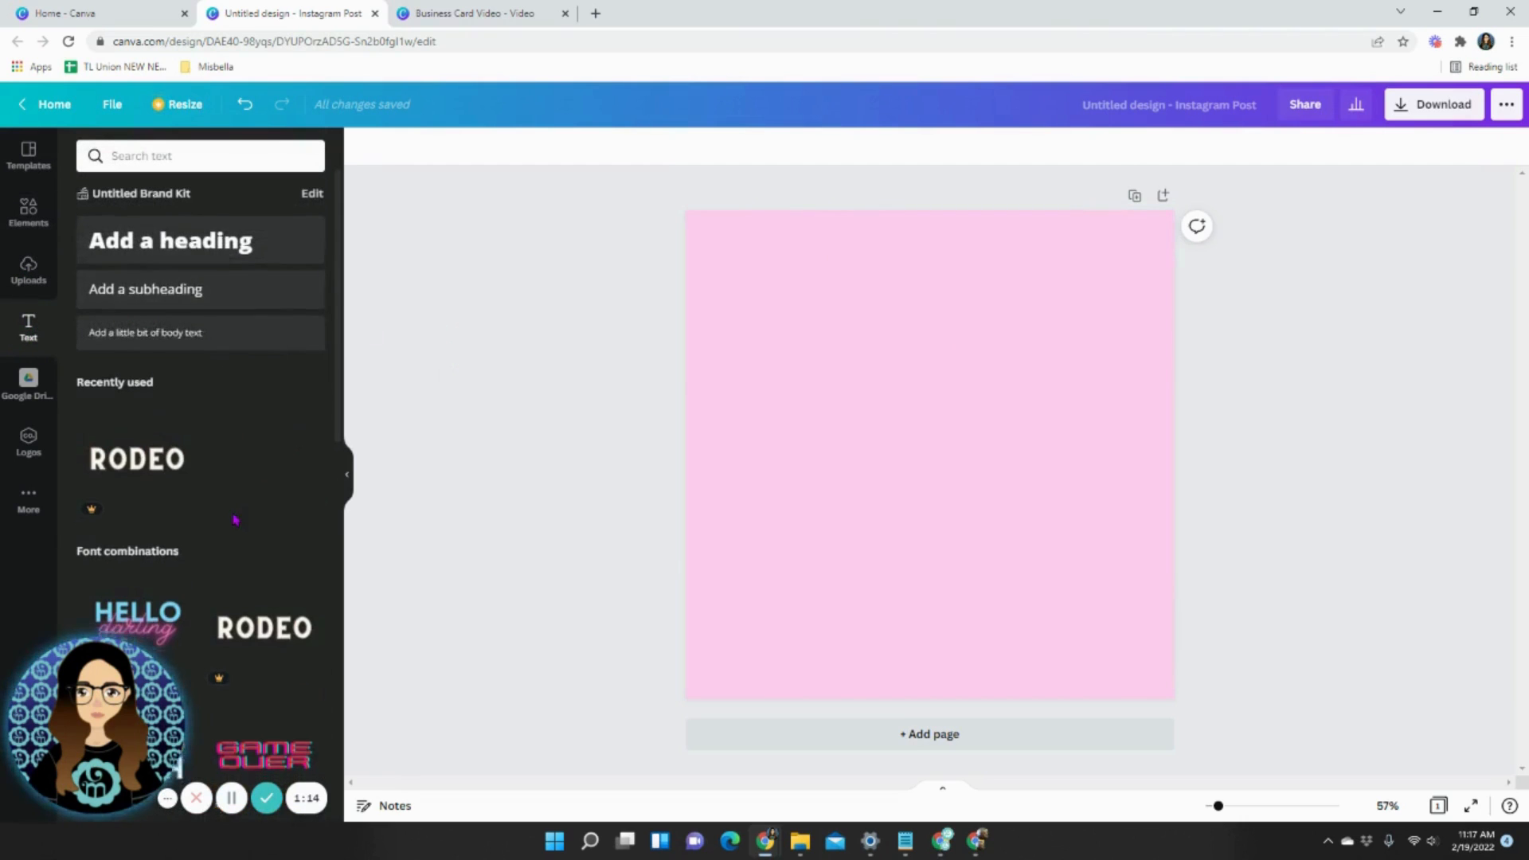
{"action": "scroll", "coordinate": [231, 517], "scroll_direction": "down", "scroll_amount": 10}
{"action": "scroll", "coordinate": [139, 446], "scroll_direction": "up", "scroll_amount": 3}
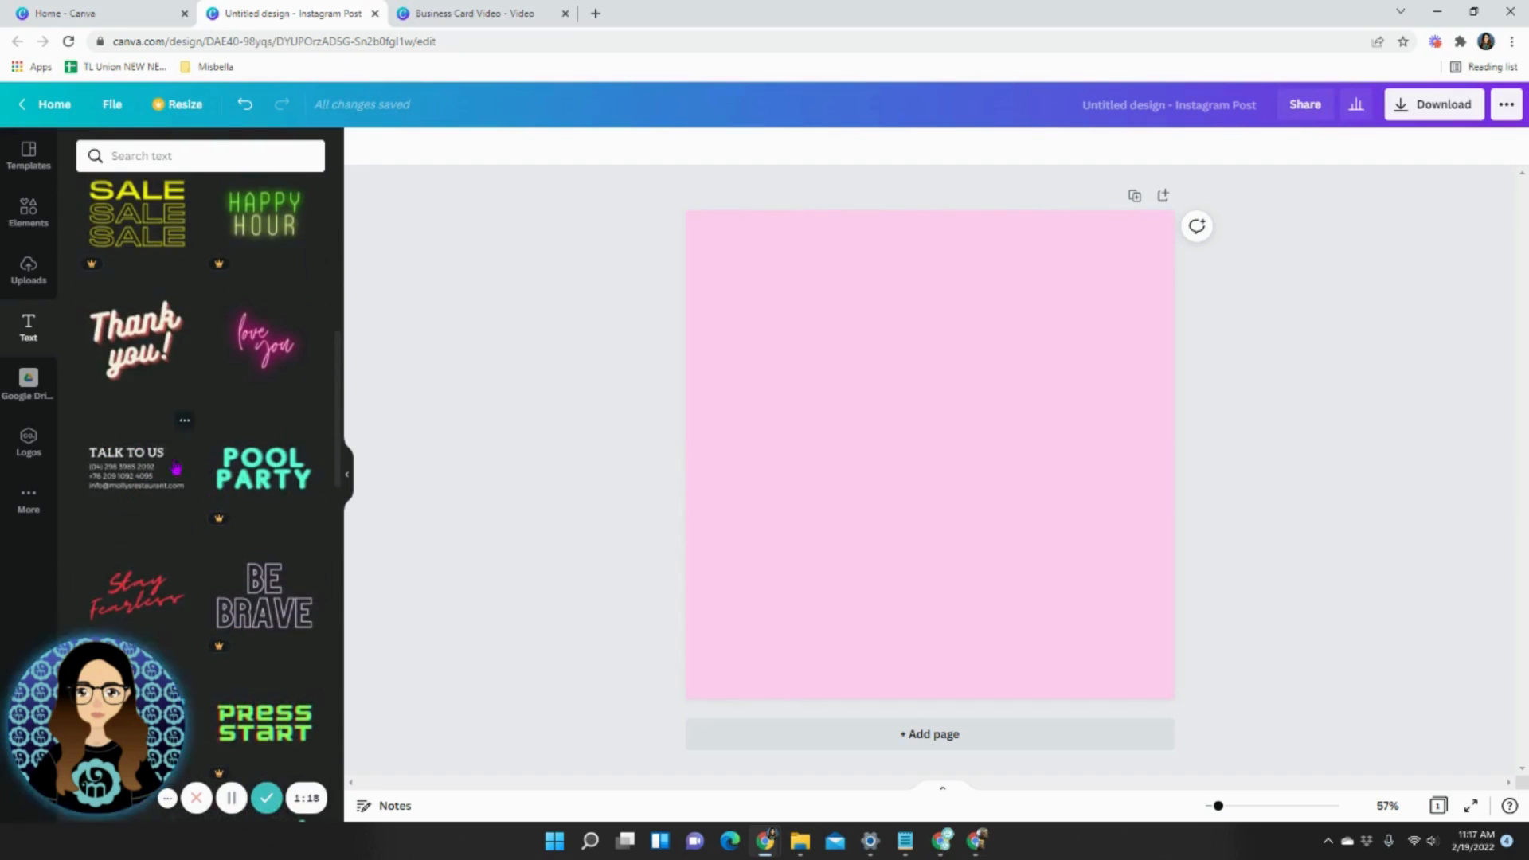
{"action": "scroll", "coordinate": [172, 516], "scroll_direction": "up", "scroll_amount": 2}
{"action": "scroll", "coordinate": [271, 380], "scroll_direction": "up", "scroll_amount": 4}
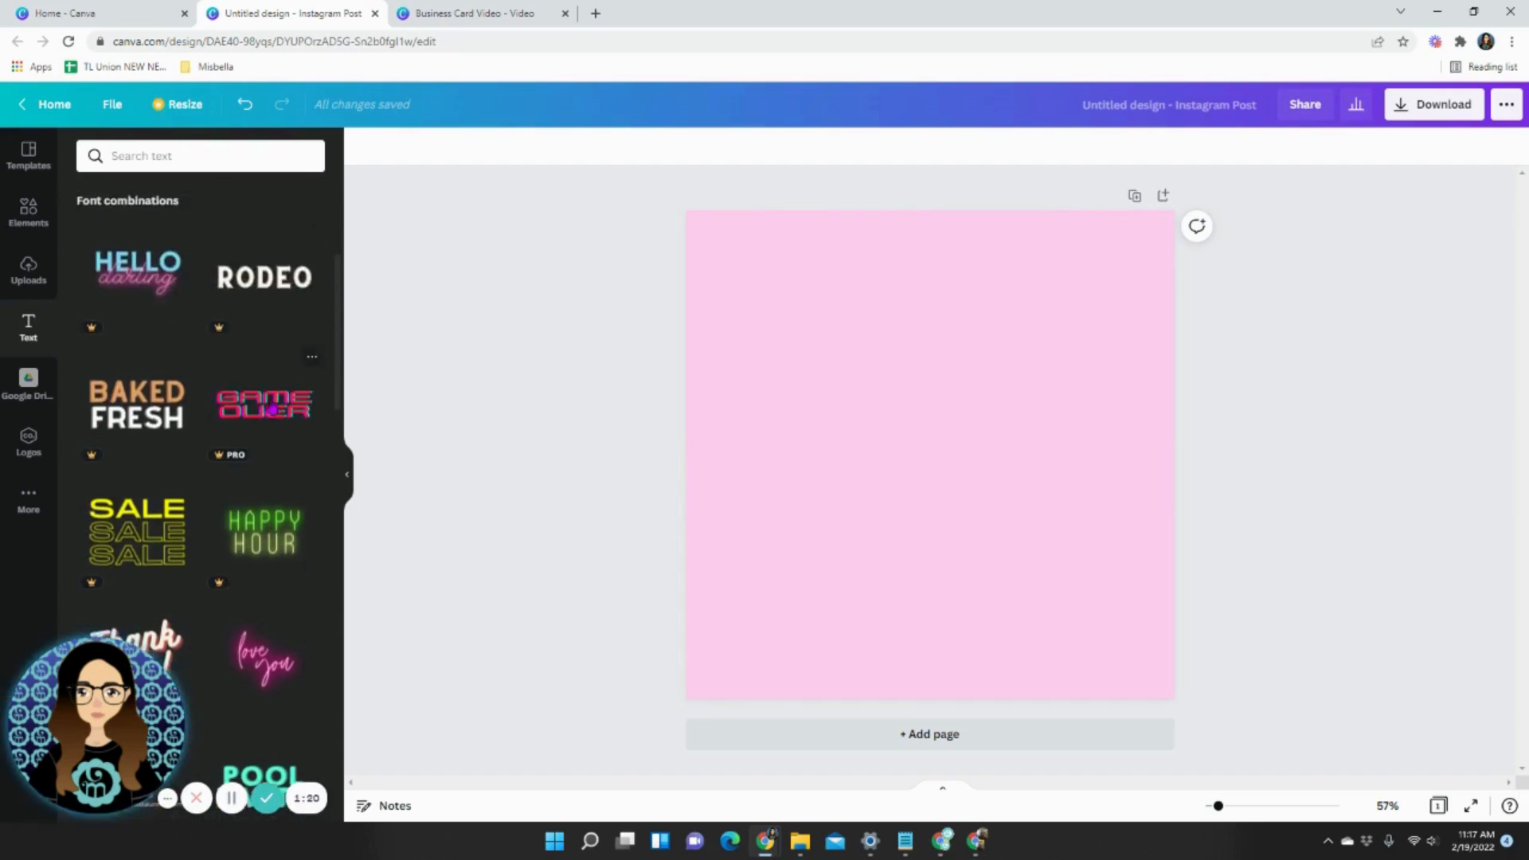
{"action": "scroll", "coordinate": [171, 368], "scroll_direction": "down", "scroll_amount": 10}
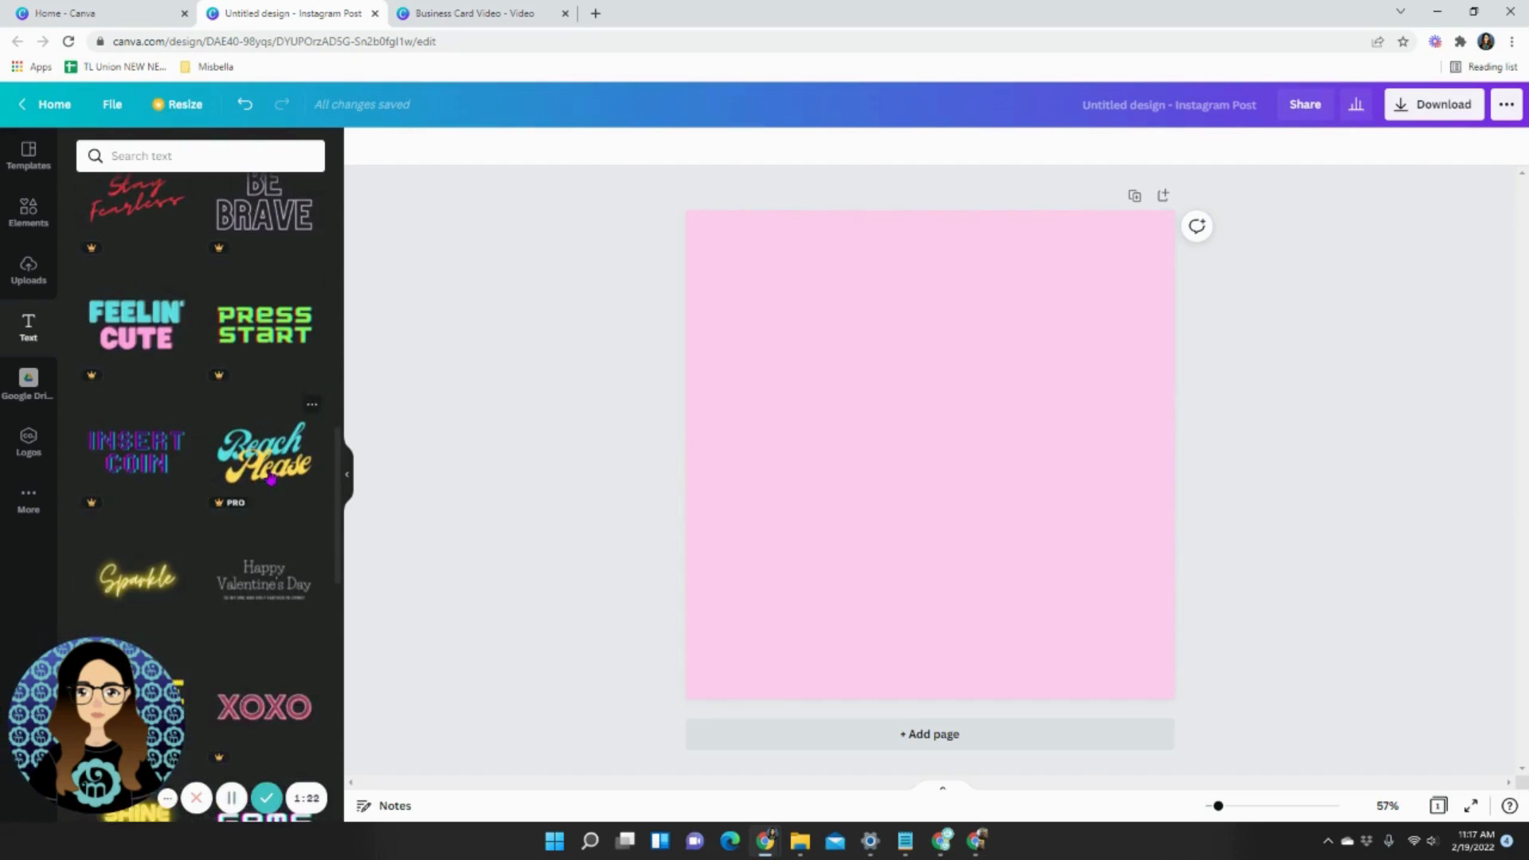
{"action": "scroll", "coordinate": [151, 350], "scroll_direction": "down", "scroll_amount": 5}
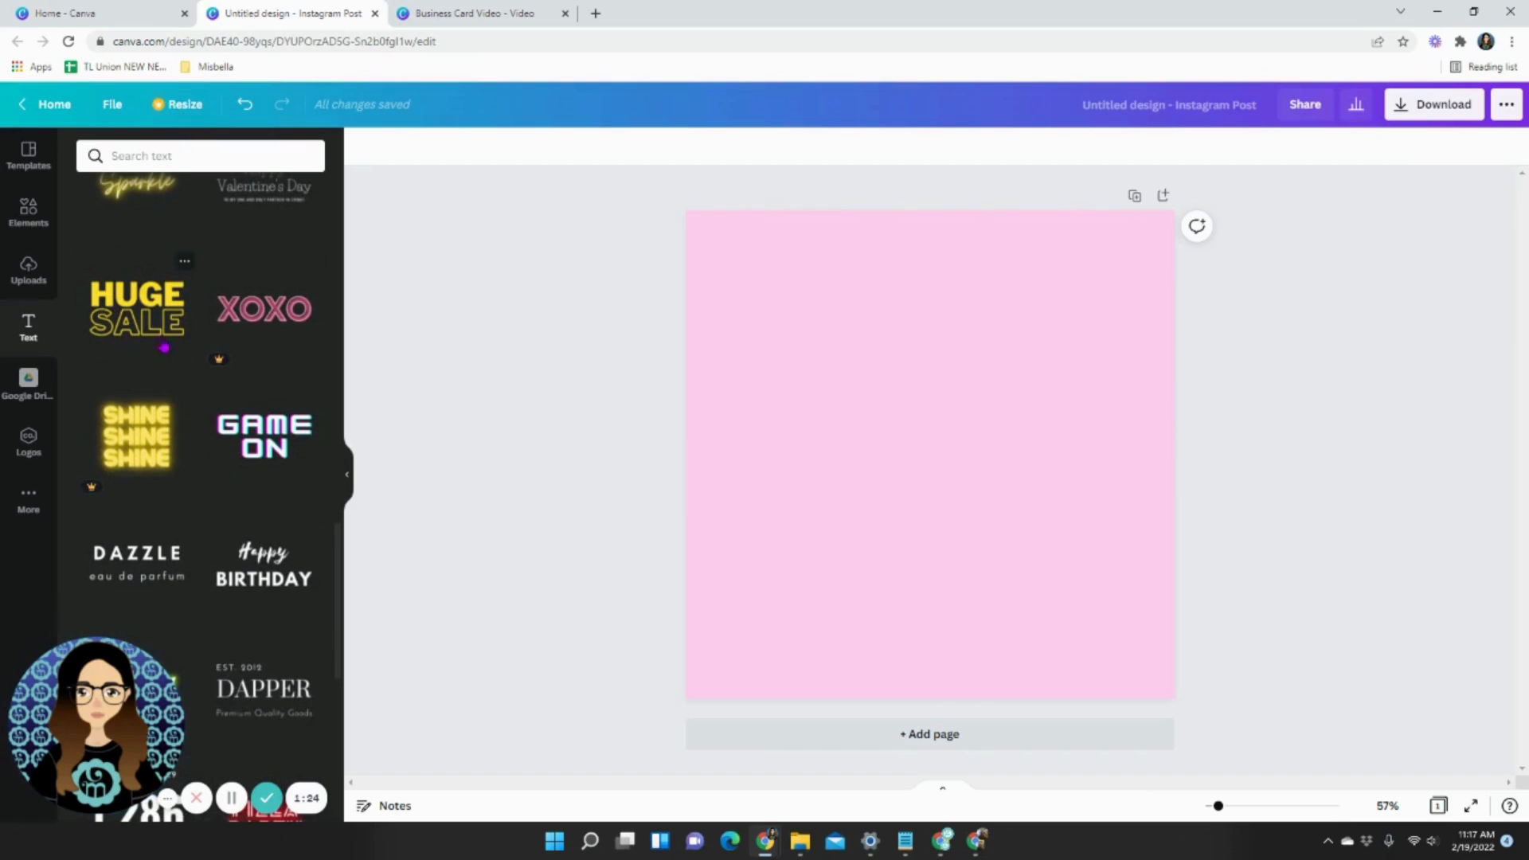
{"action": "scroll", "coordinate": [146, 410], "scroll_direction": "down", "scroll_amount": 2}
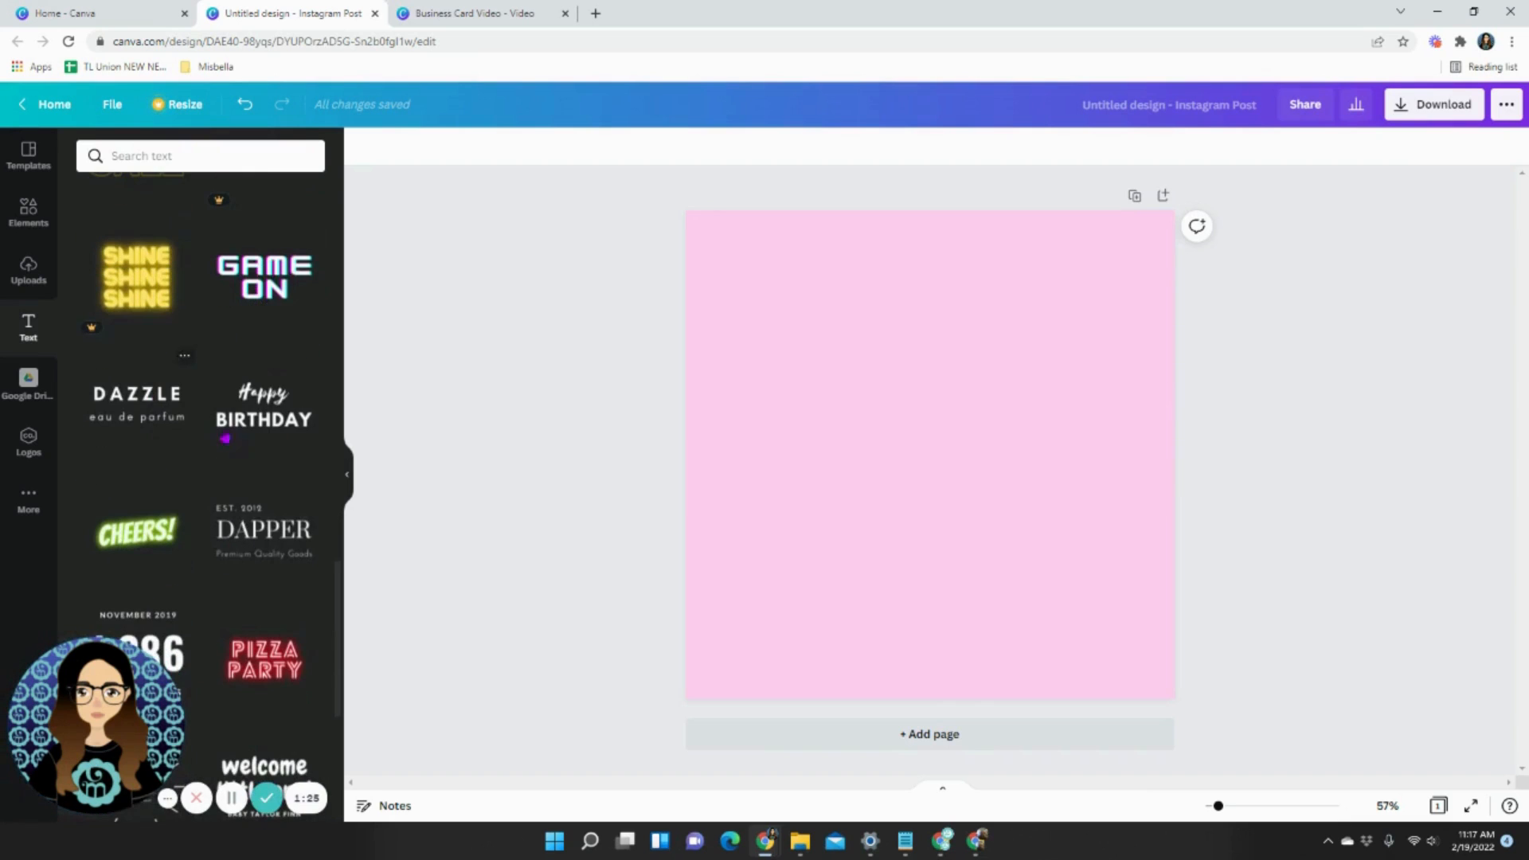
{"action": "left_click", "coordinate": [271, 291]}
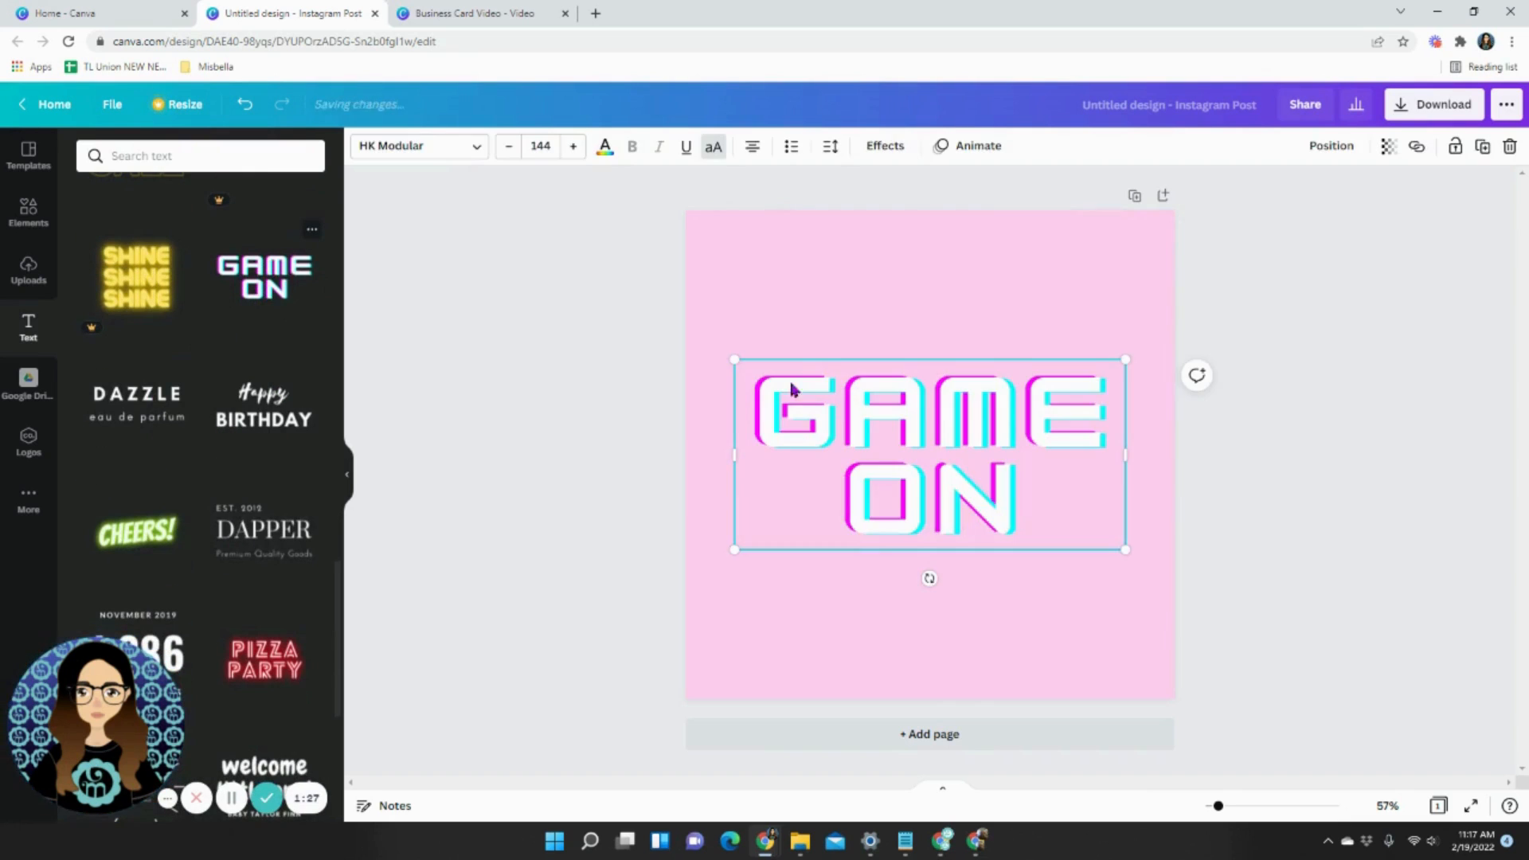
- Replace the "GAME ON" text with "BE HAPPY" on two lines
{"action": "double_click", "coordinate": [1002, 494]}
{"action": "left_click", "coordinate": [1007, 514]}
{"action": "left_click_drag", "start_coordinate": [982, 489], "coordinate": [793, 431]}
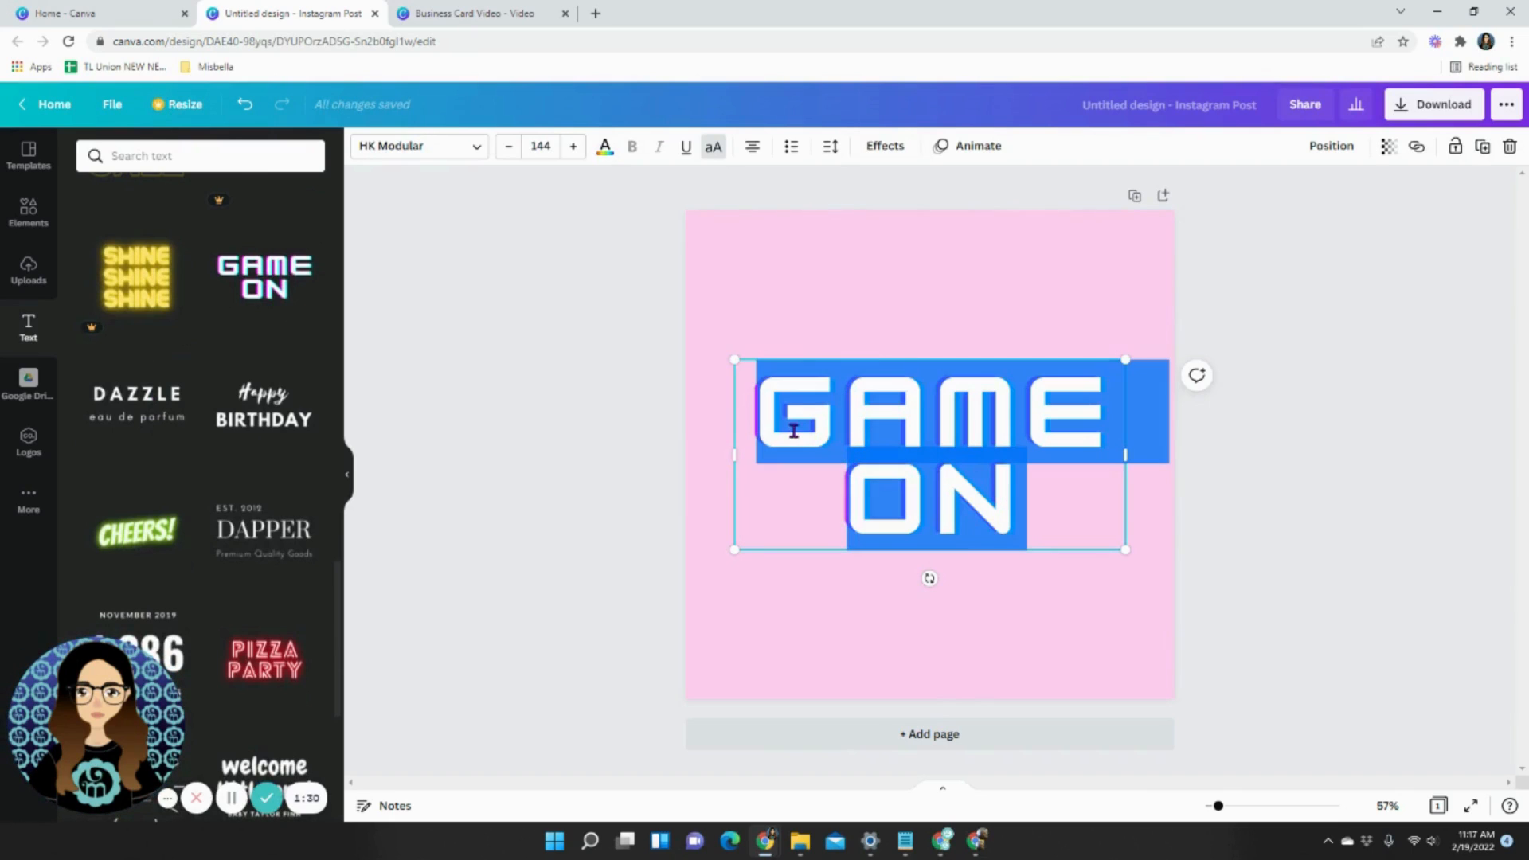
{"action": "left_click", "coordinate": [1030, 502]}
{"action": "left_click_drag", "start_coordinate": [1024, 503], "coordinate": [780, 410]}
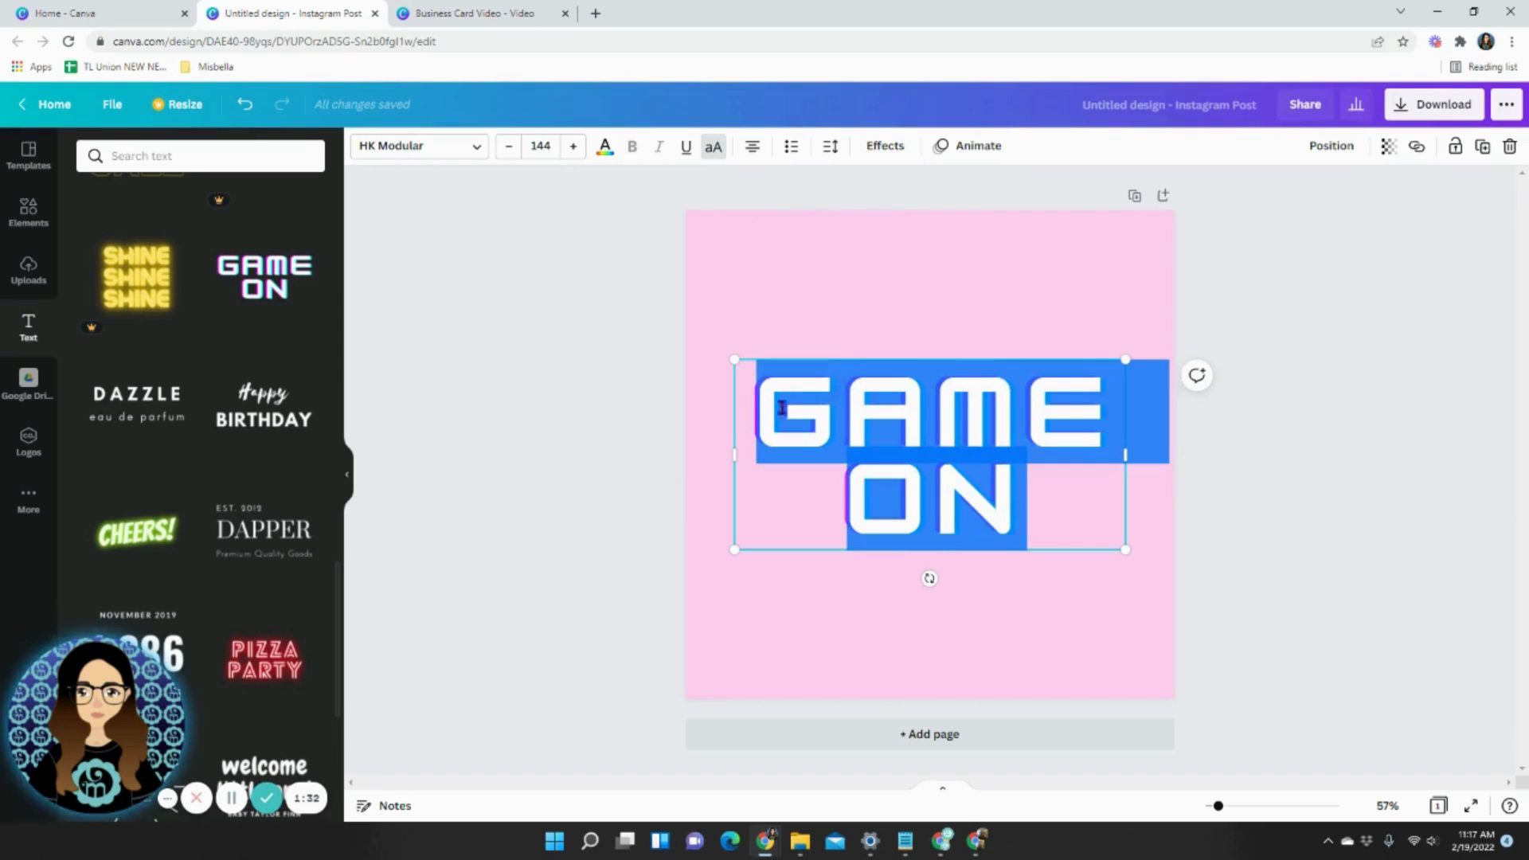
{"action": "left_click", "coordinate": [932, 443]}
{"action": "triple_click", "coordinate": [902, 411]}
{"action": "type", "text": "BE"}
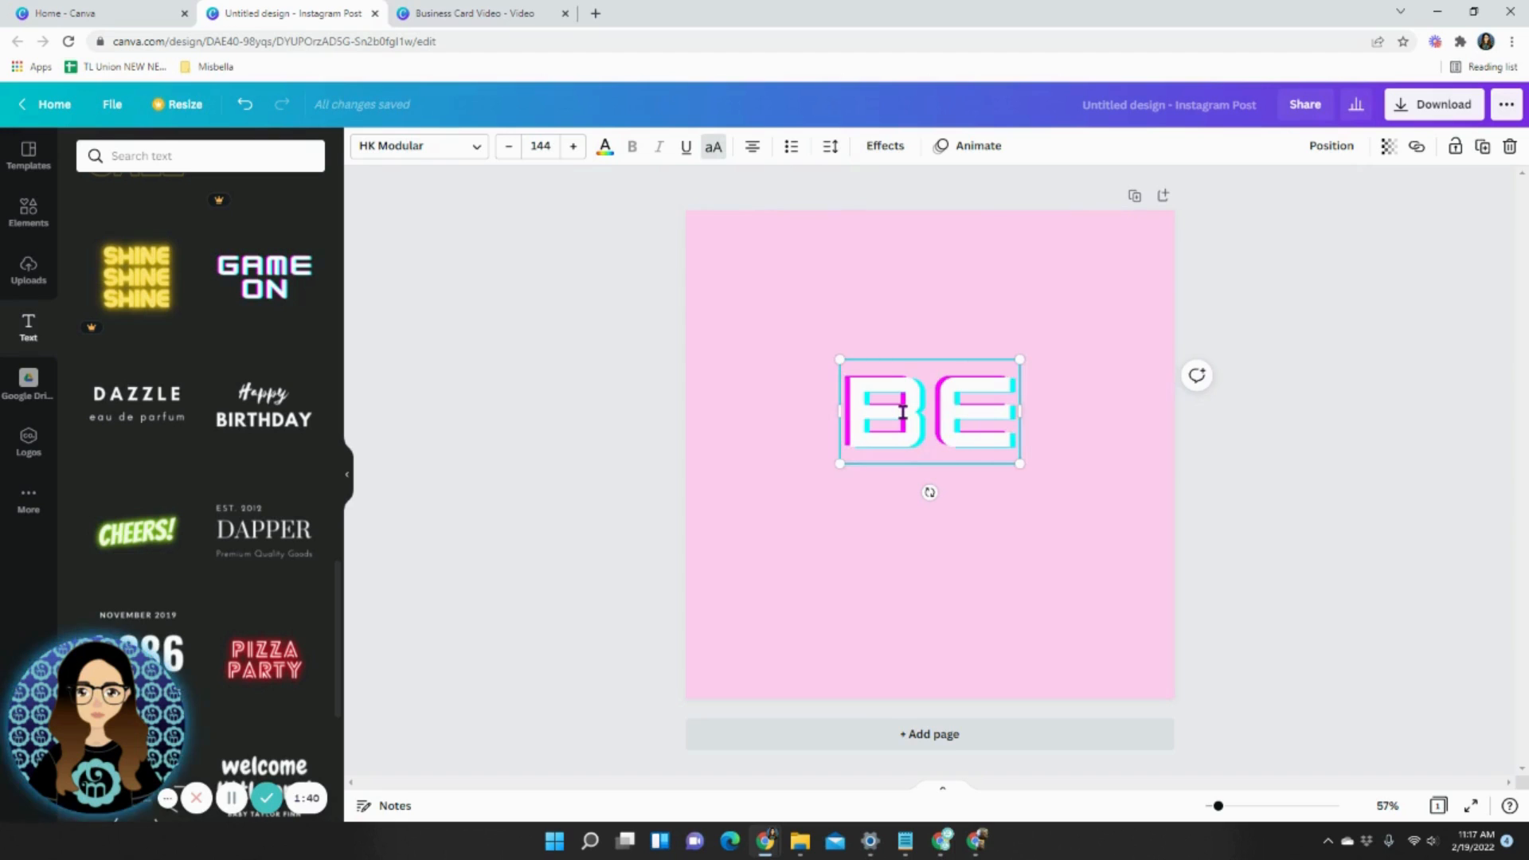
{"action": "key", "text": "Return"}
{"action": "type", "text": "HAPPY"}
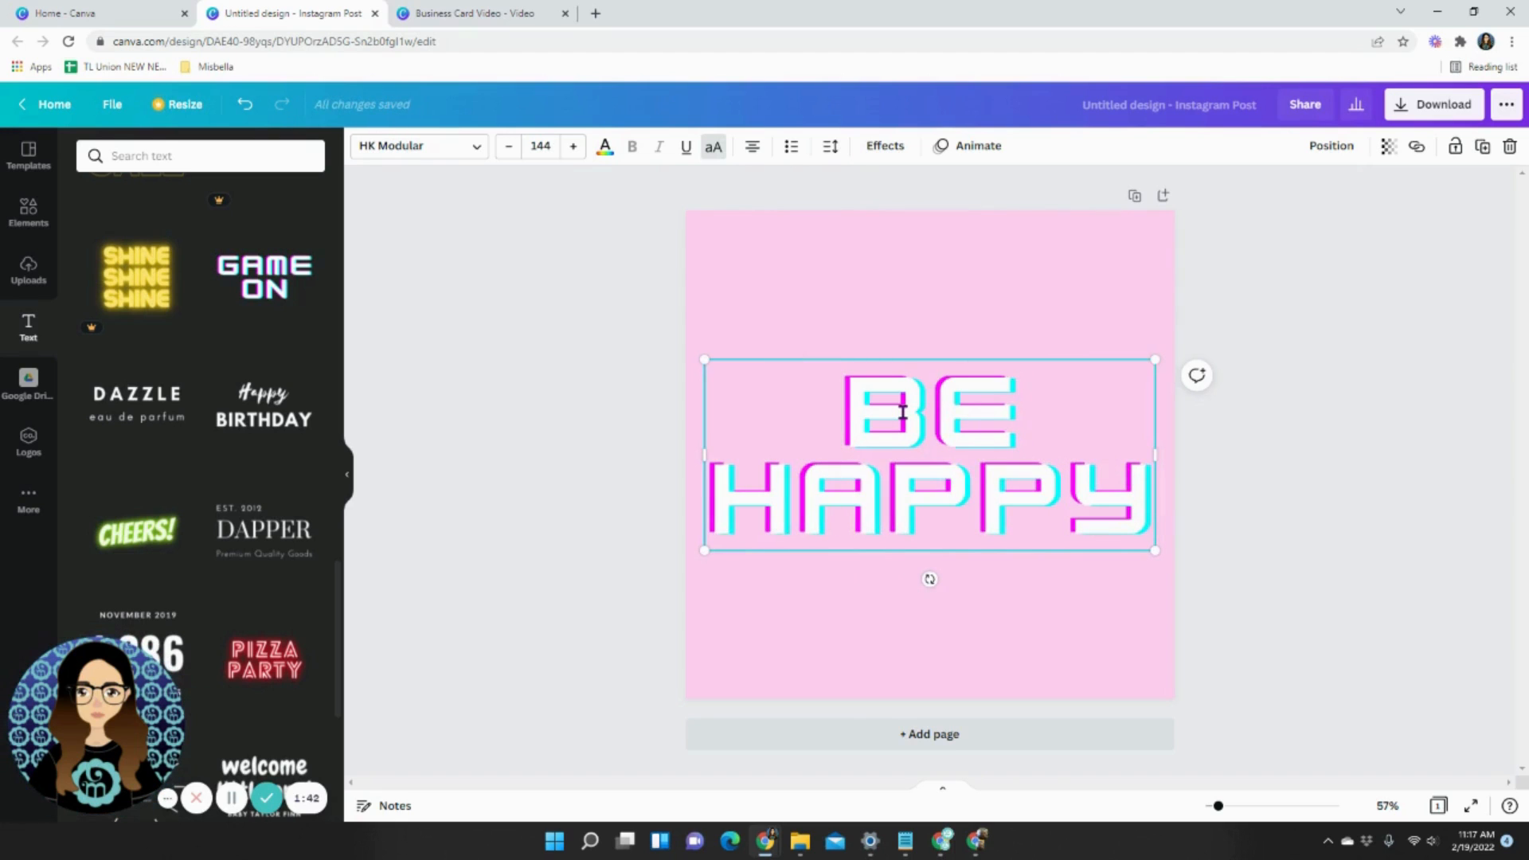
{"action": "left_click", "coordinate": [1272, 502]}
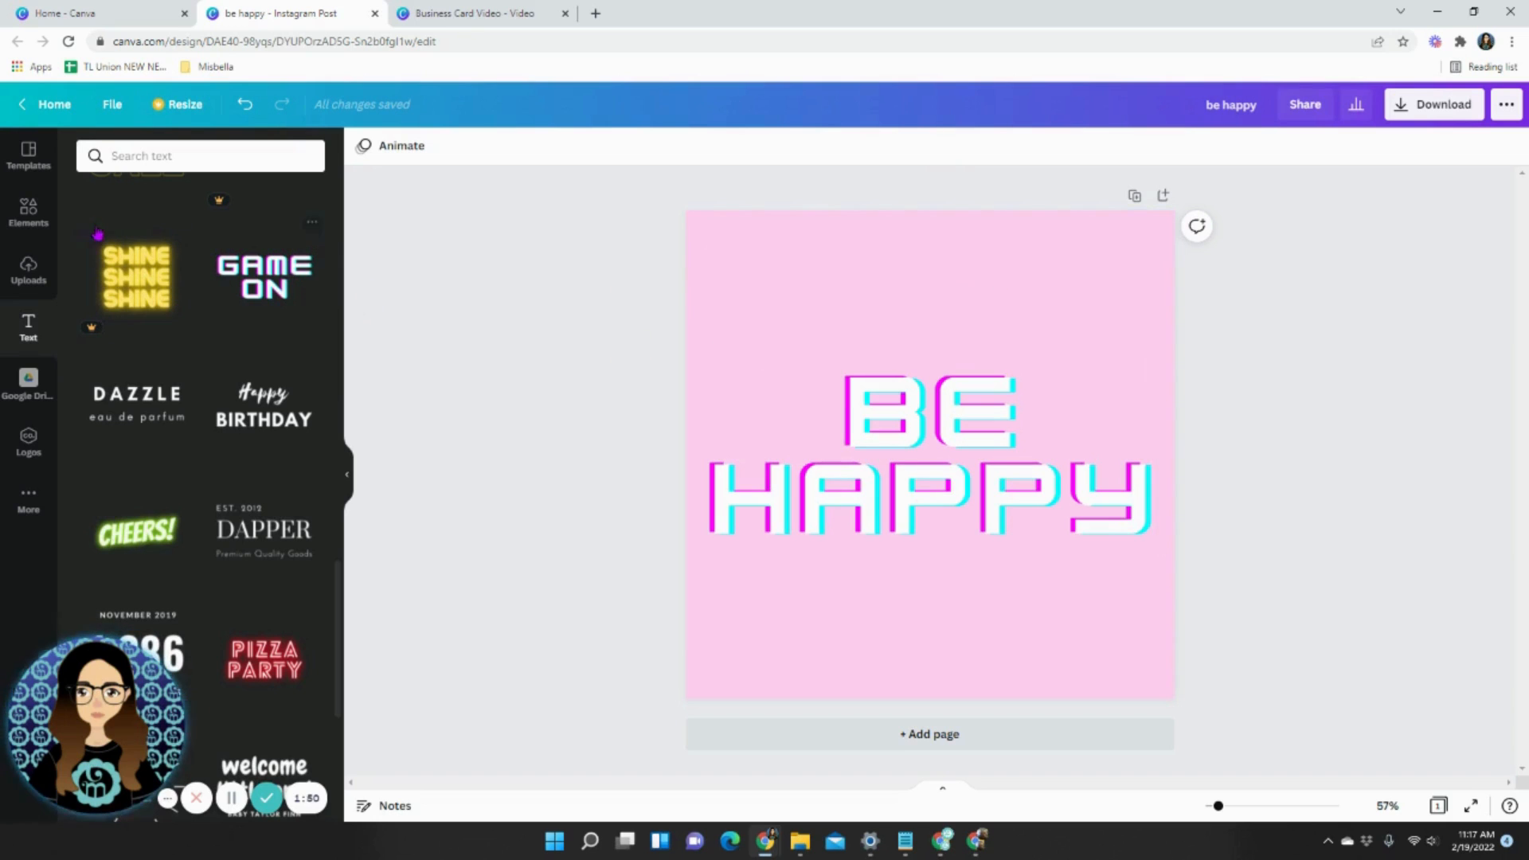
- Search the elements for "quotes", add the peach and coral quotation marks, and place them at a smaller size above the left end of "HAPPY"
{"action": "left_click", "coordinate": [30, 222]}
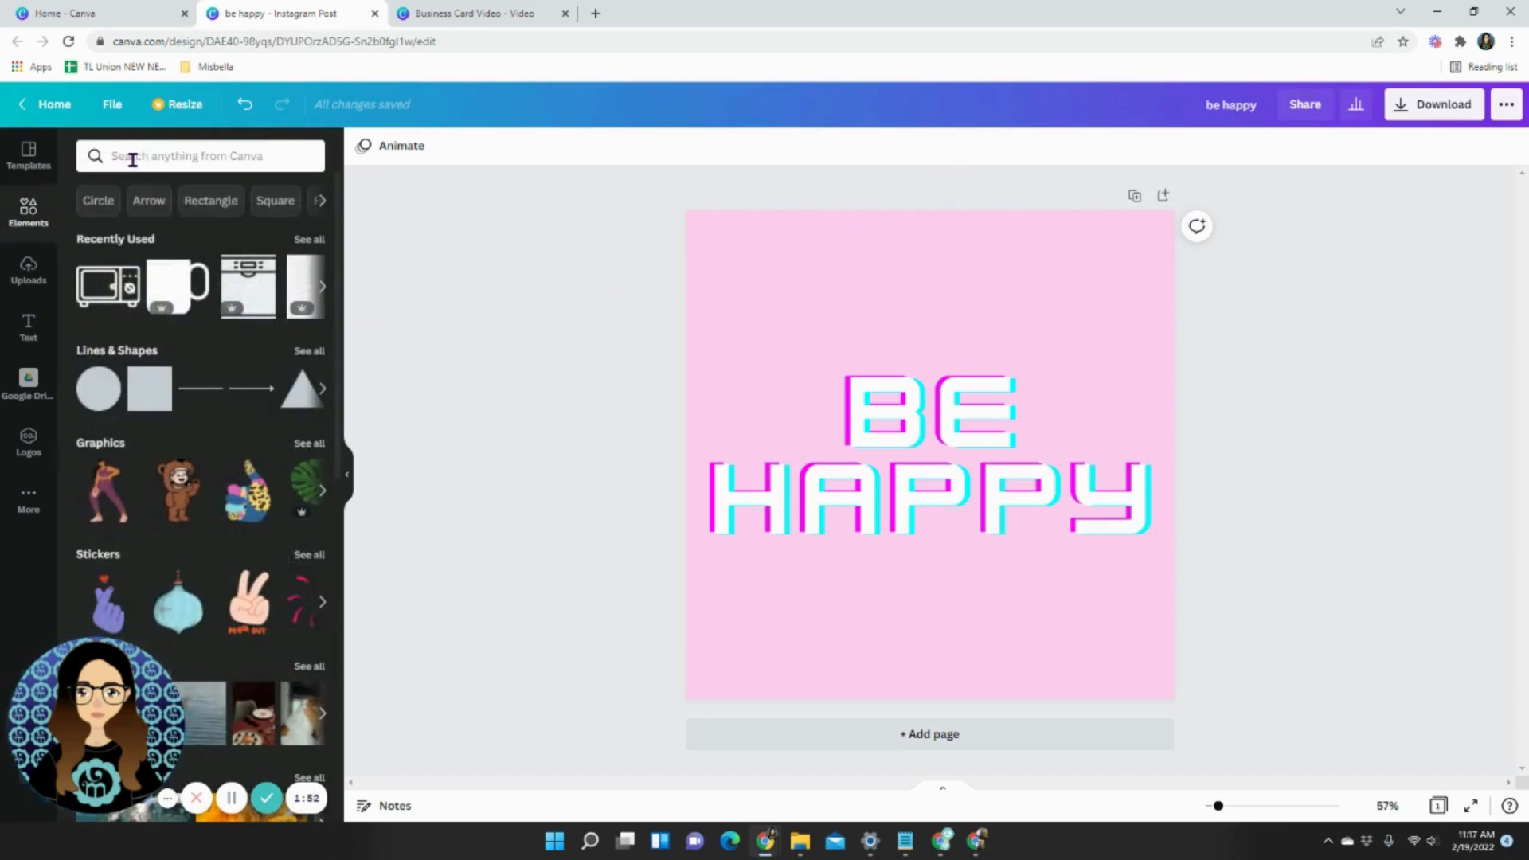
{"action": "left_click", "coordinate": [135, 157]}
{"action": "type", "text": "quotes"}
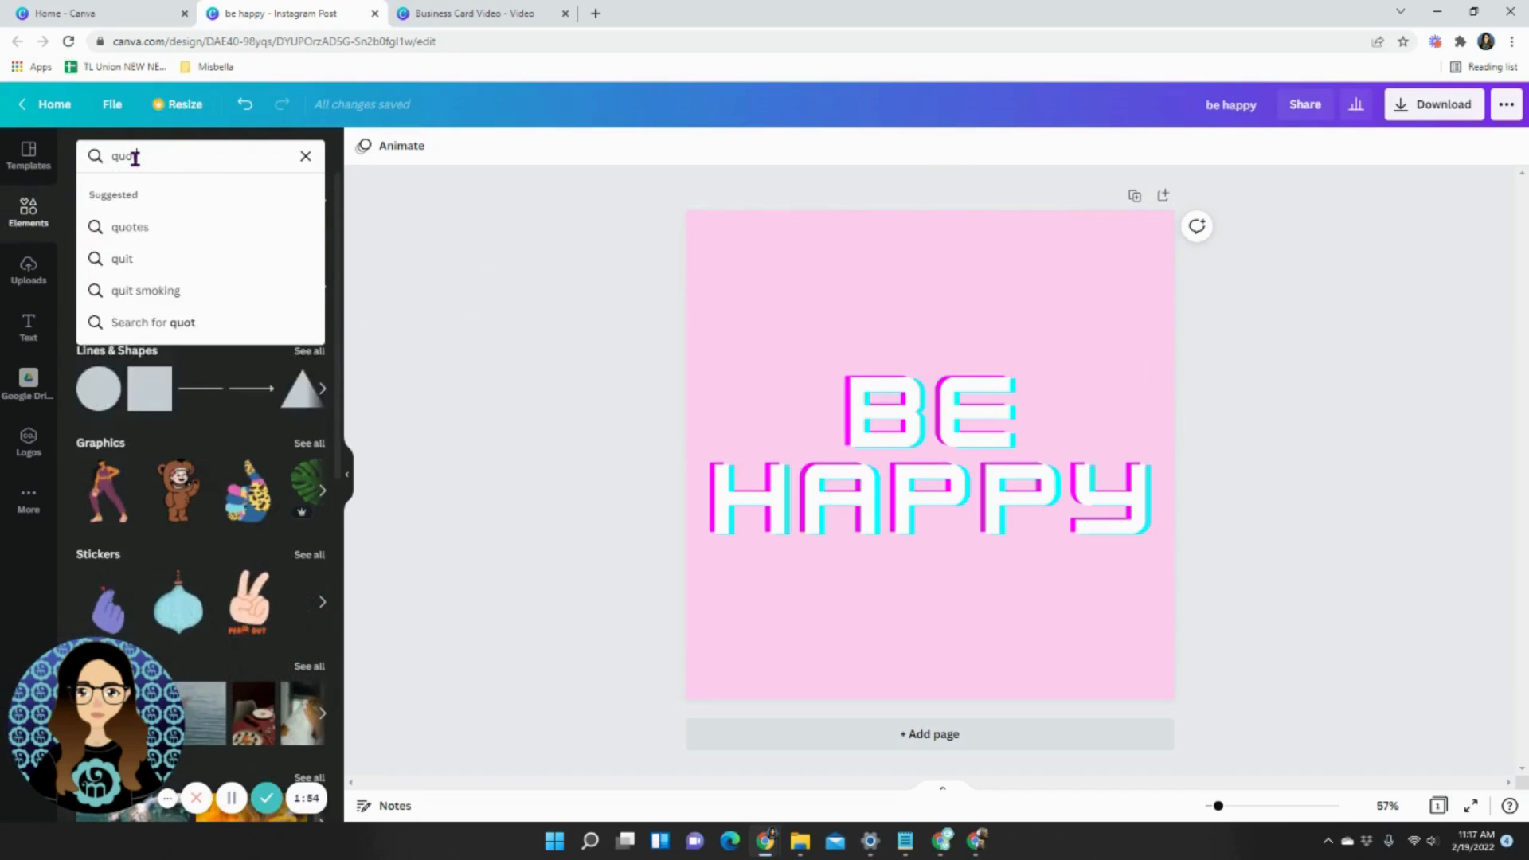
{"action": "key", "text": "Return"}
{"action": "scroll", "coordinate": [201, 436], "scroll_direction": "down", "scroll_amount": 5}
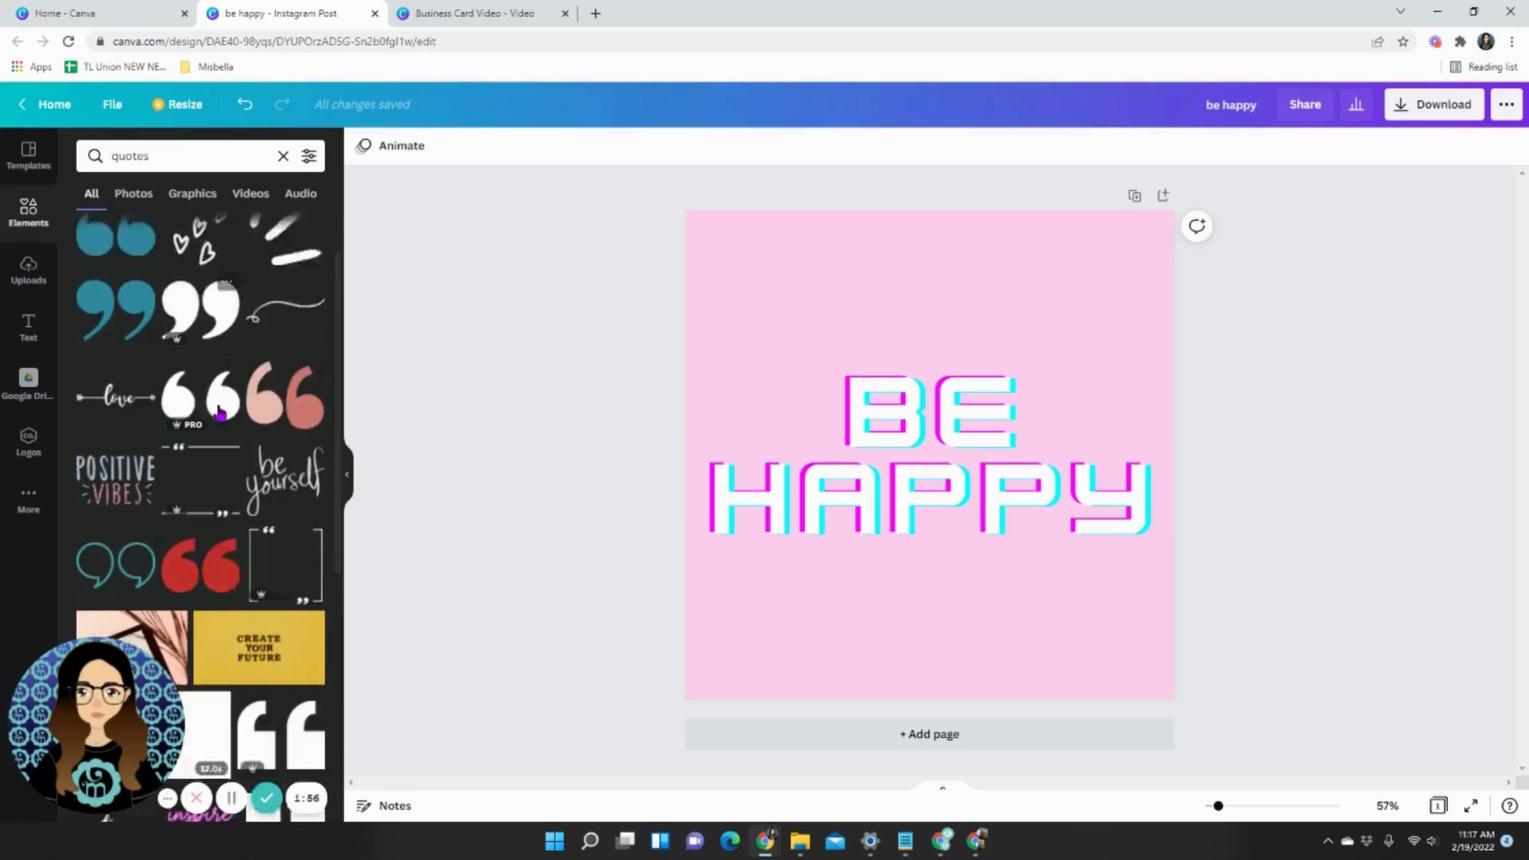
{"action": "scroll", "coordinate": [201, 436], "scroll_direction": "up", "scroll_amount": 4}
{"action": "scroll", "coordinate": [201, 436], "scroll_direction": "up", "scroll_amount": 1}
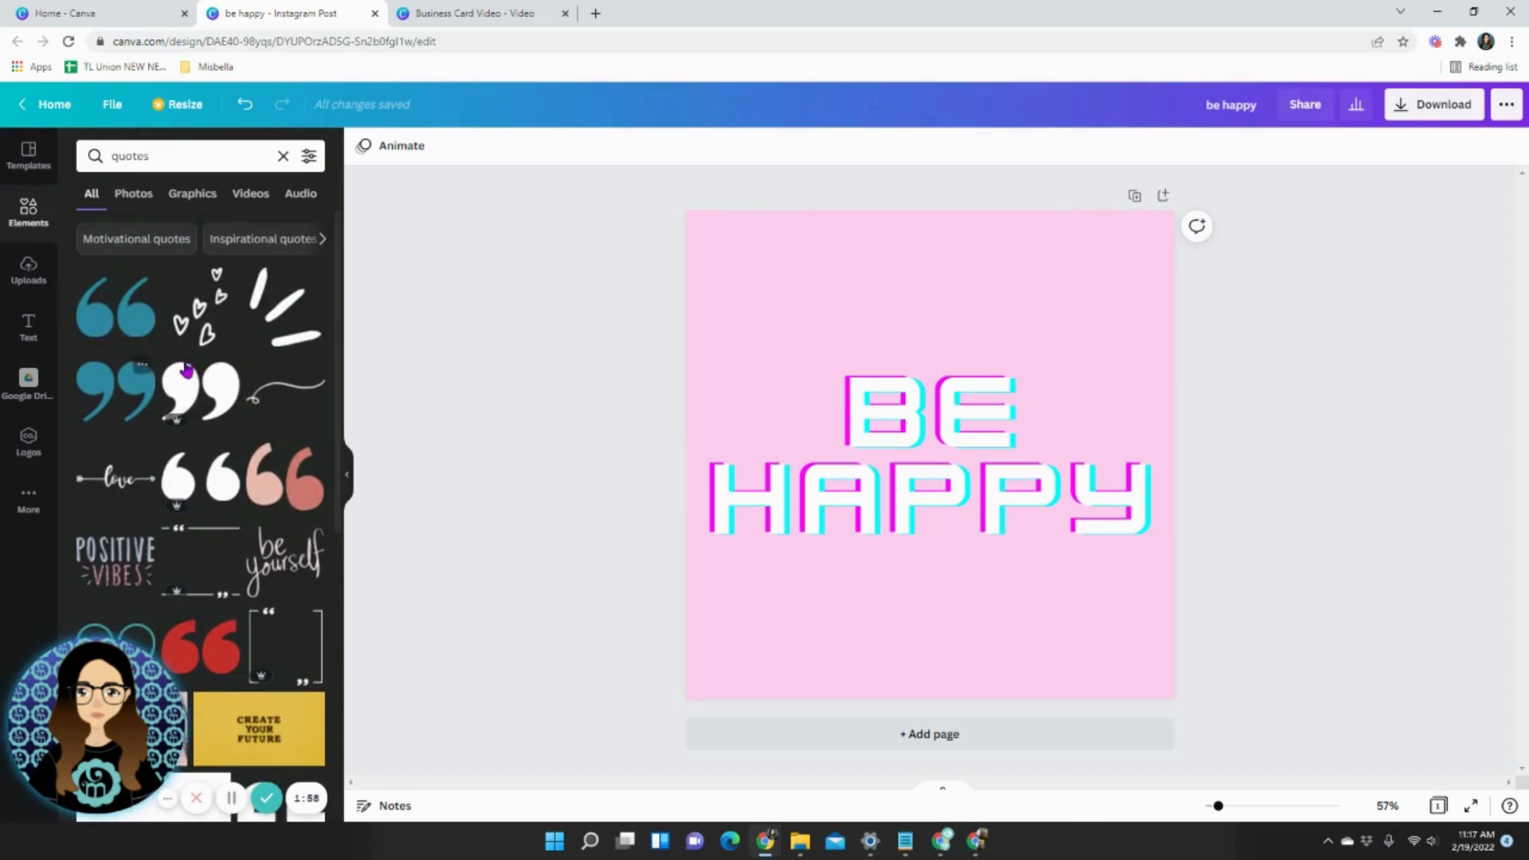
{"action": "left_click", "coordinate": [285, 480]}
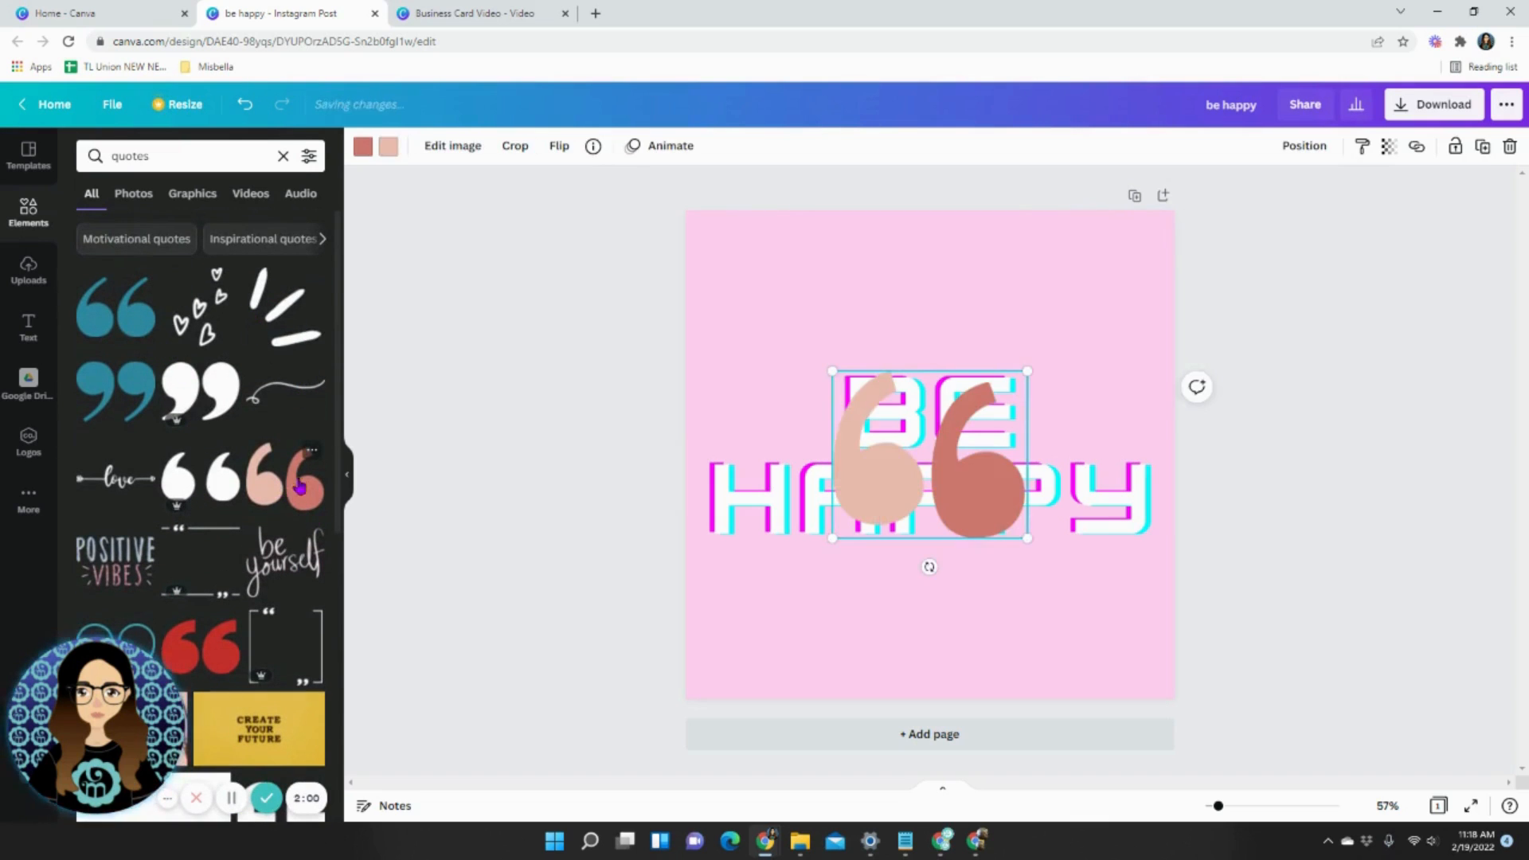
{"action": "left_click_drag", "start_coordinate": [977, 485], "coordinate": [831, 343]}
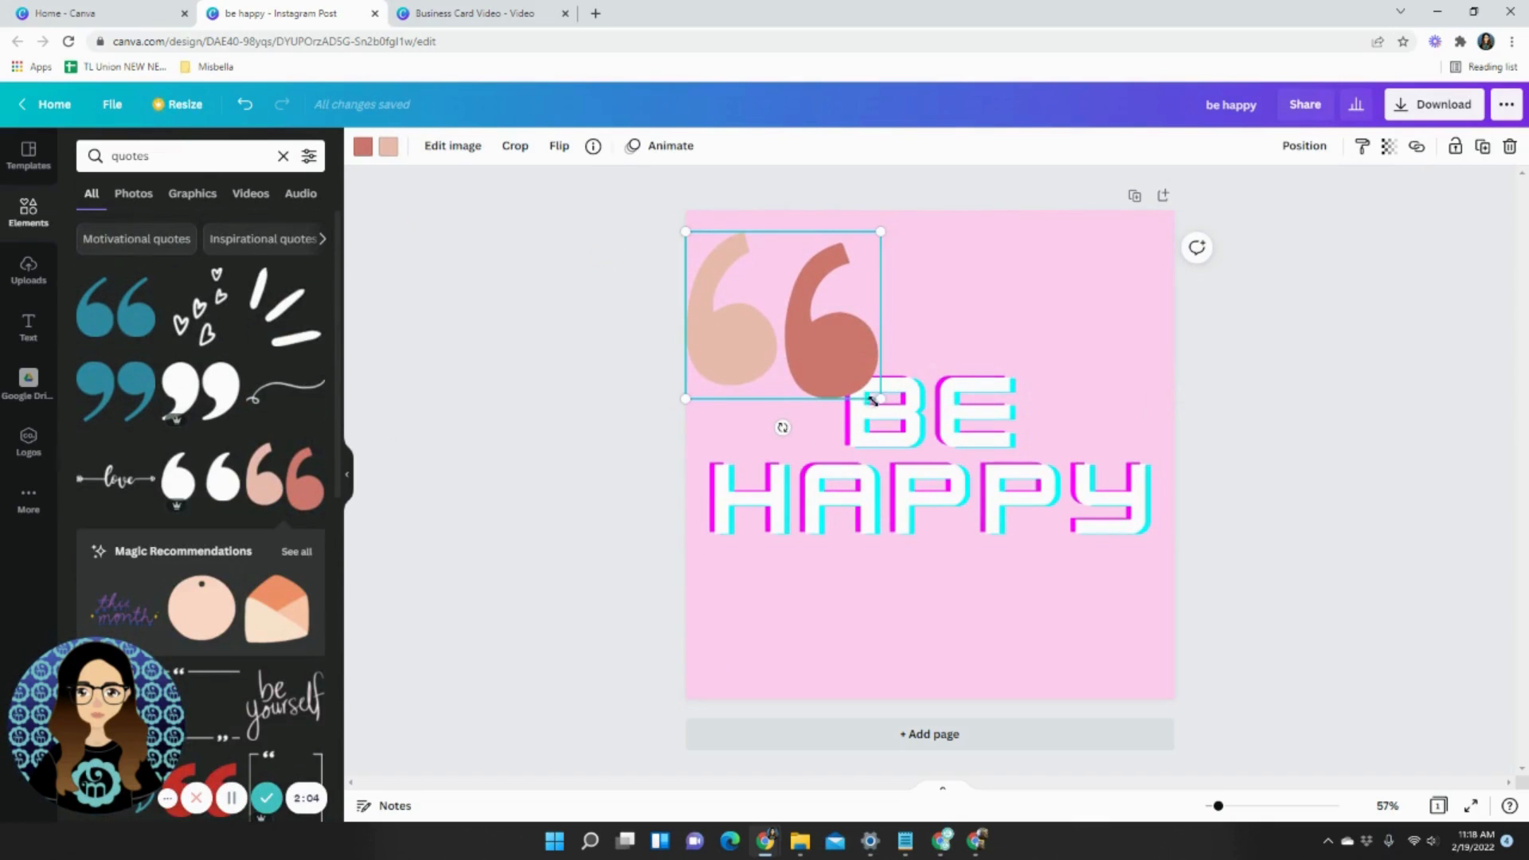
{"action": "left_click_drag", "start_coordinate": [880, 398], "coordinate": [788, 368]}
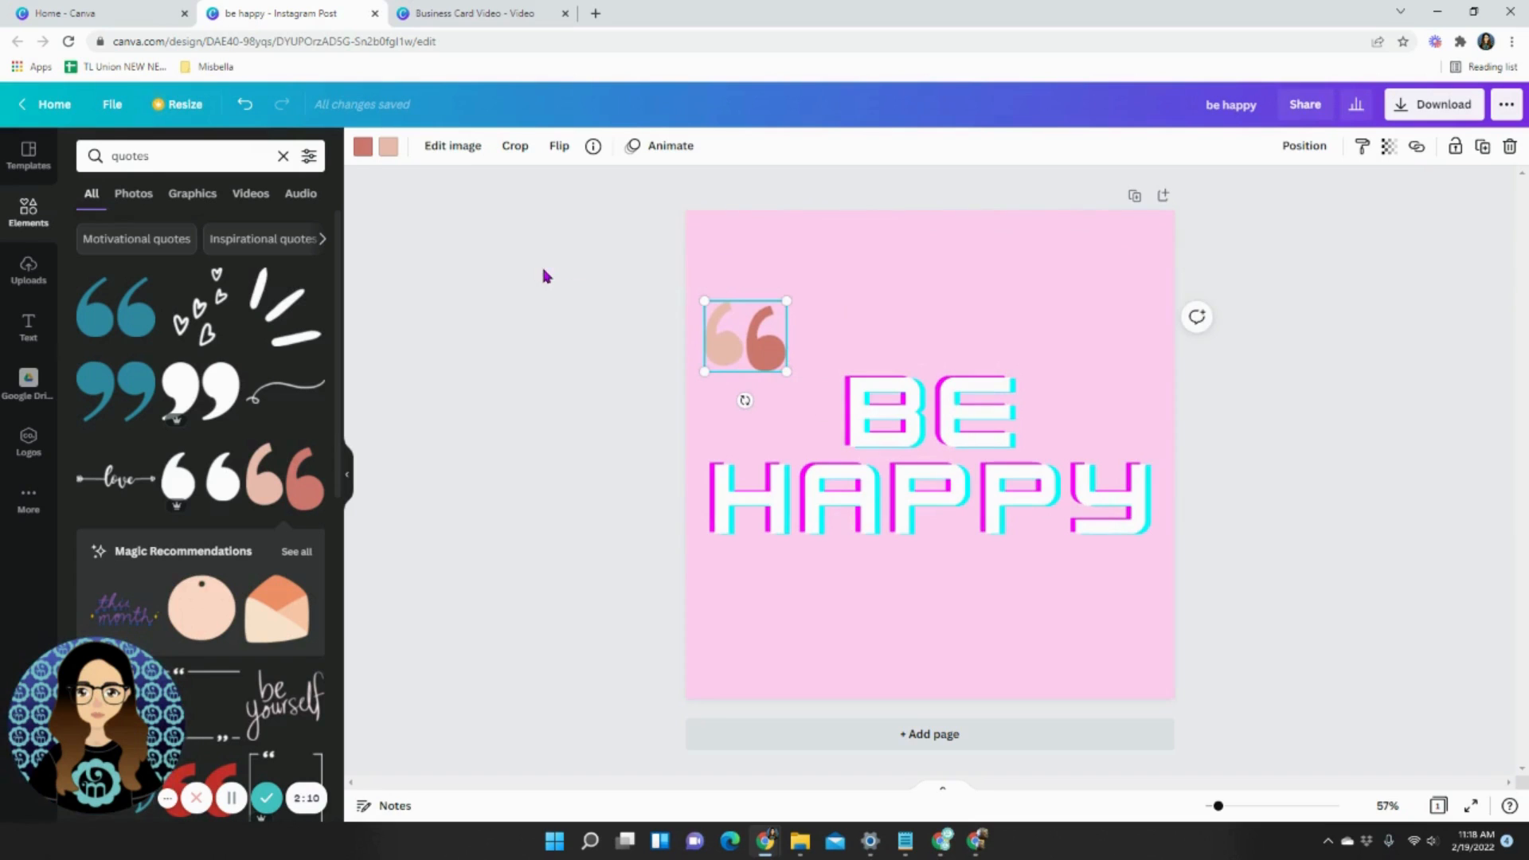
- Recolor the quotation marks graphic with a light purple left mark and a turquoise right mark
{"action": "left_click", "coordinate": [361, 147]}
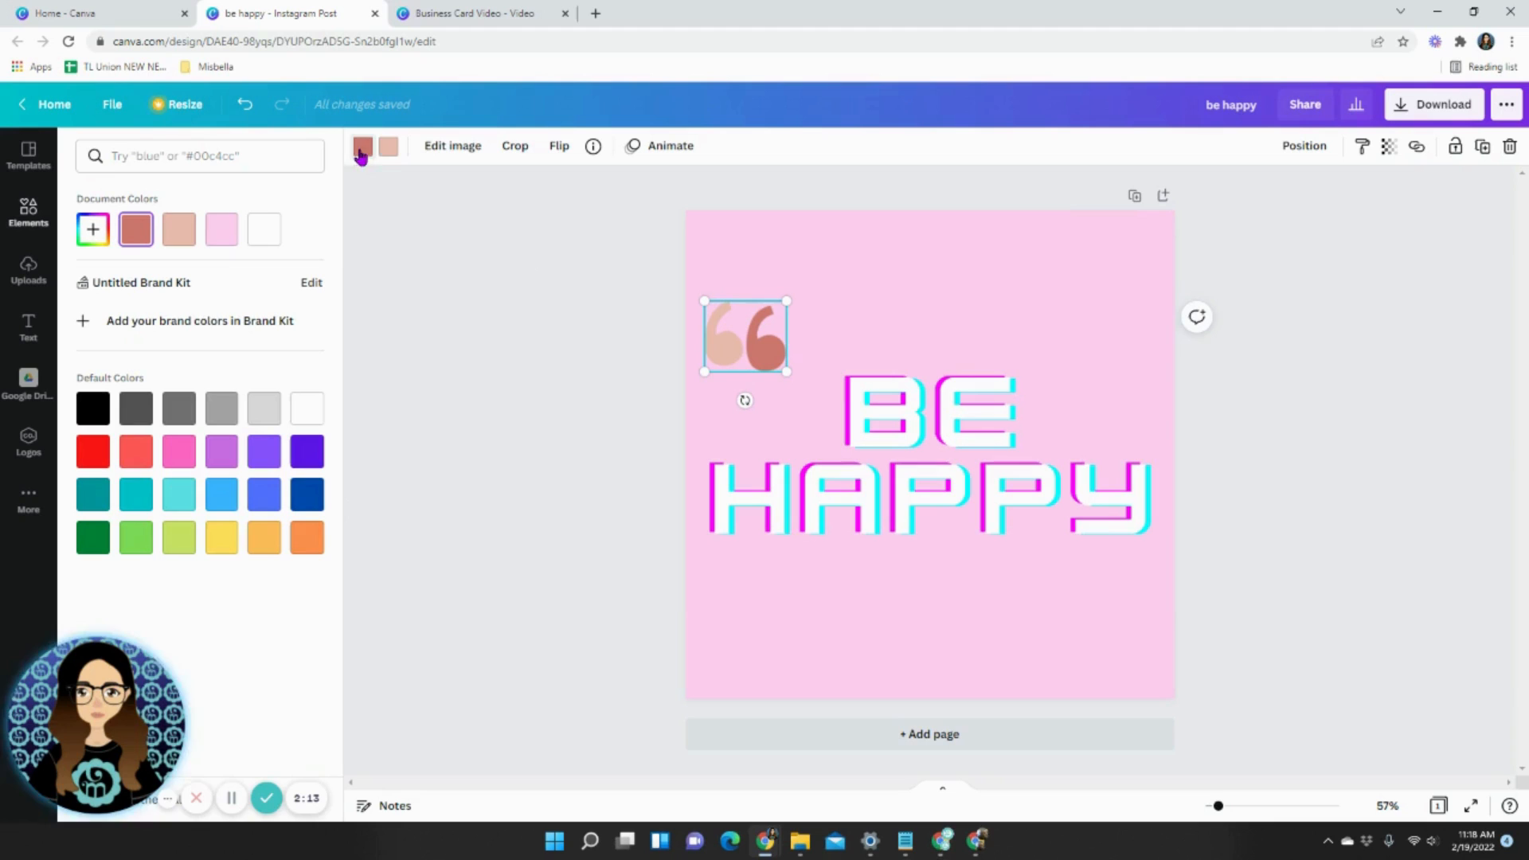
{"action": "left_click", "coordinate": [223, 462]}
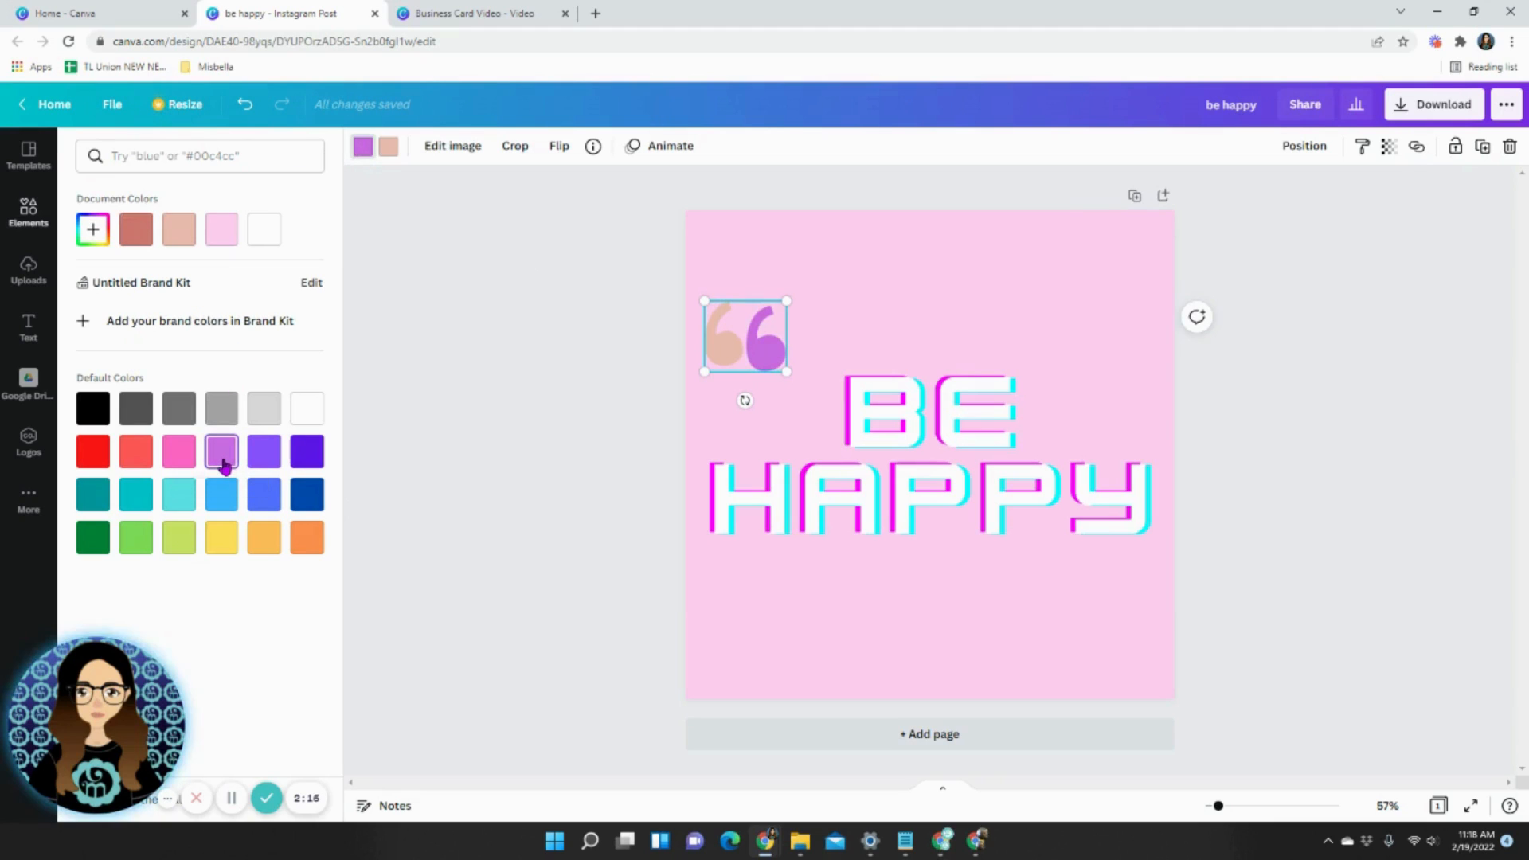
{"action": "left_click", "coordinate": [189, 496]}
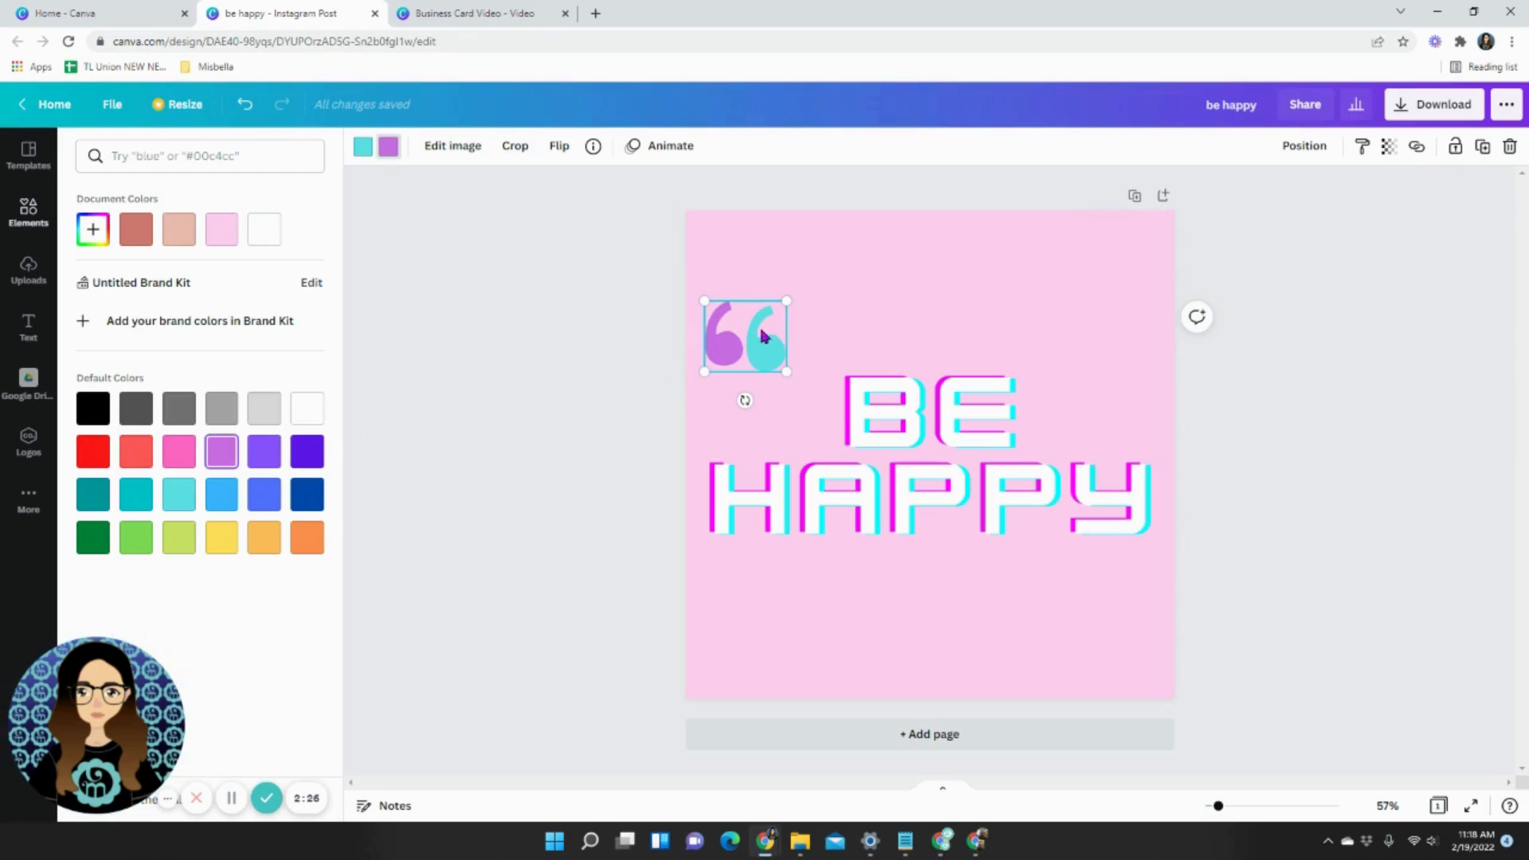
{"action": "left_click", "coordinate": [726, 372]}
{"action": "left_click", "coordinate": [589, 382]}
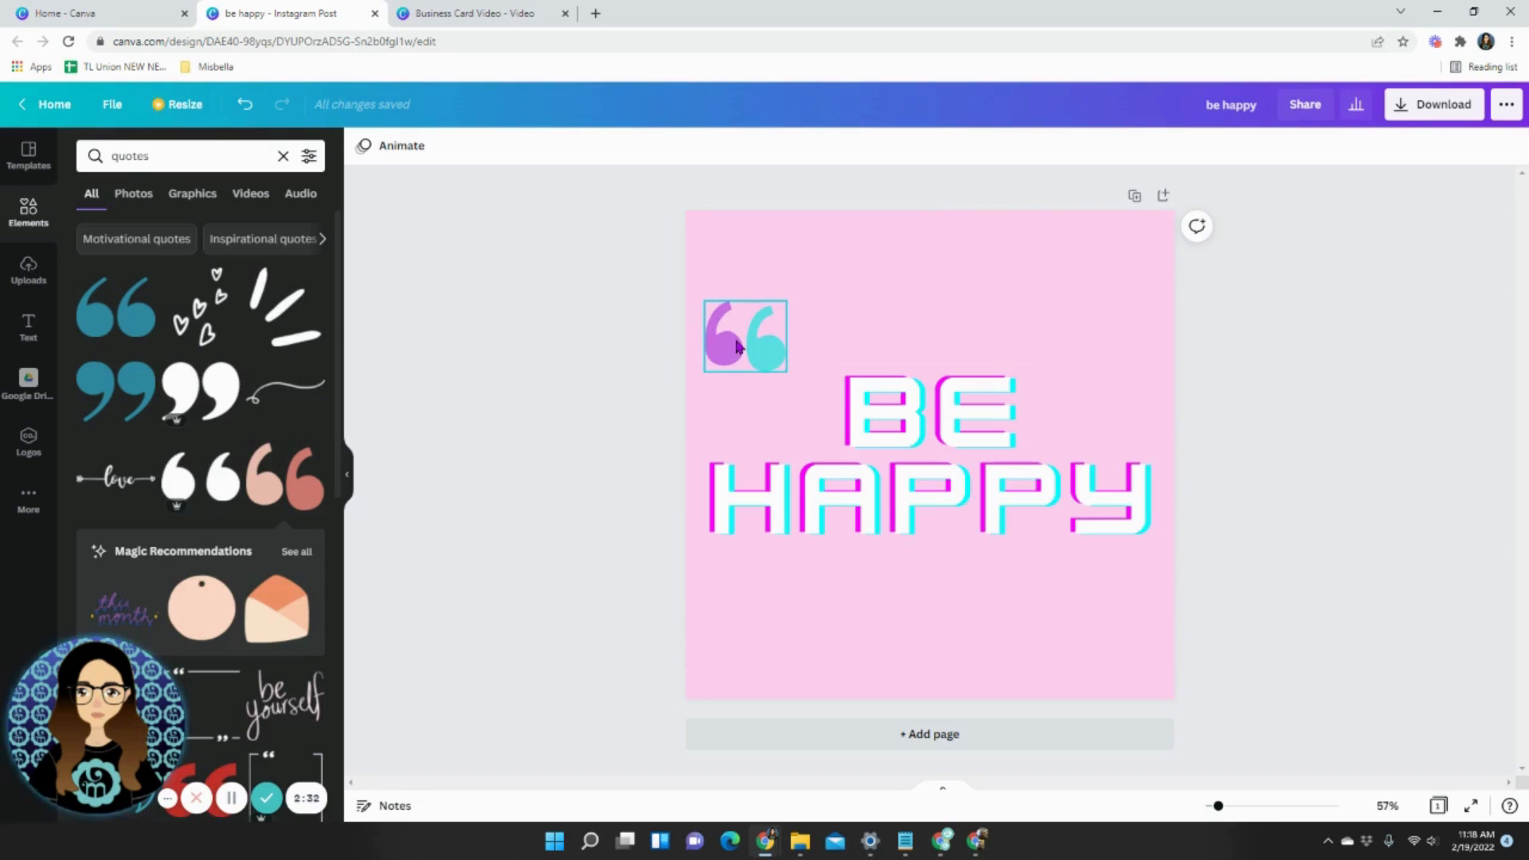
- Duplicate the quotation marks, place the copy below the right end of "HAPPY", and flip it vertically and horizontally
{"action": "left_click_drag", "start_coordinate": [731, 335], "coordinate": [926, 316]}
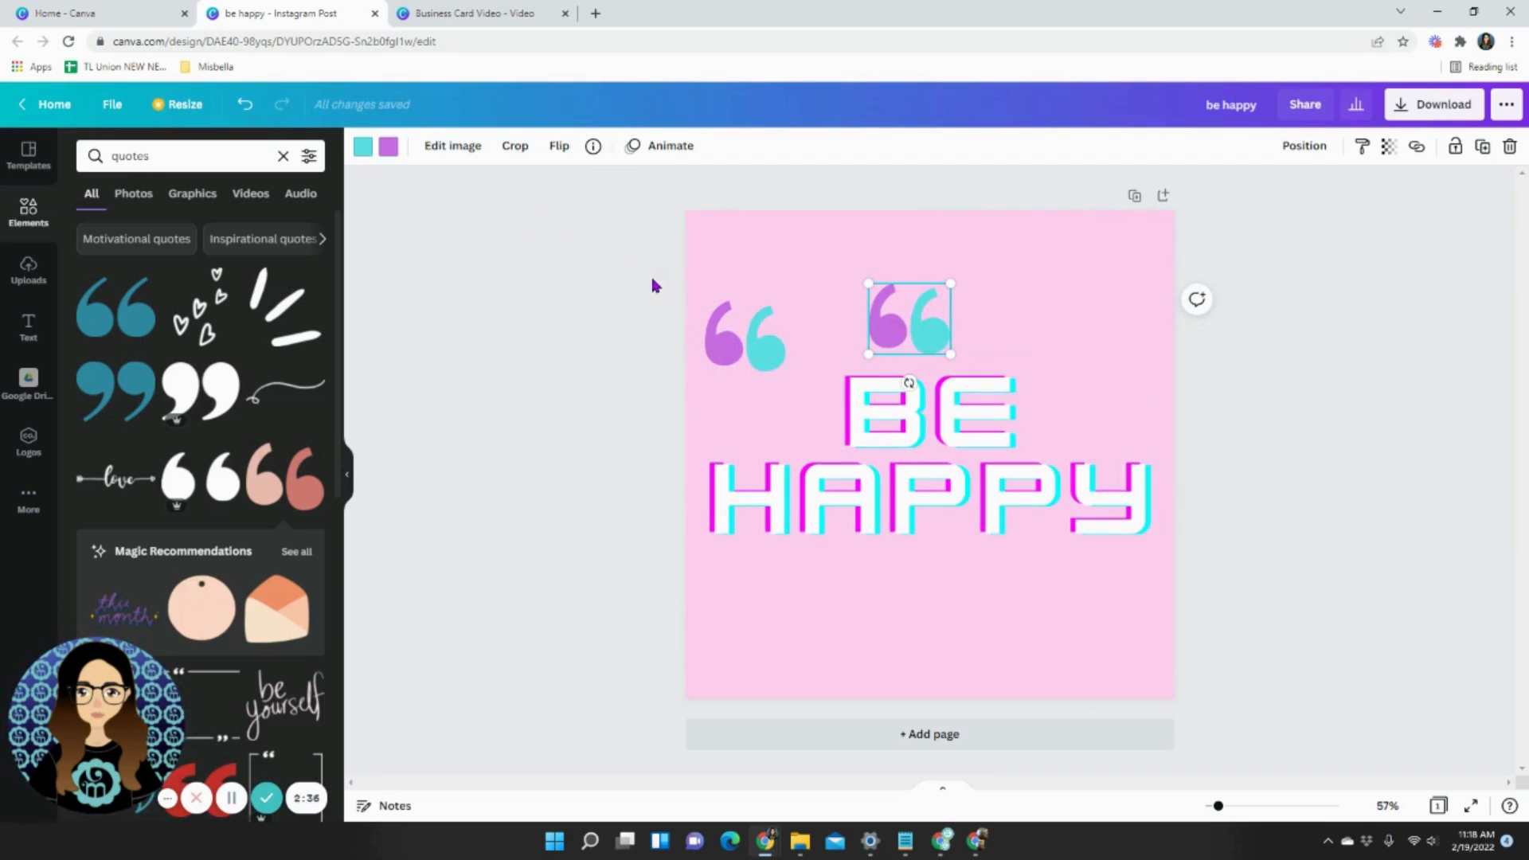
{"action": "left_click_drag", "start_coordinate": [908, 330], "coordinate": [1108, 595]}
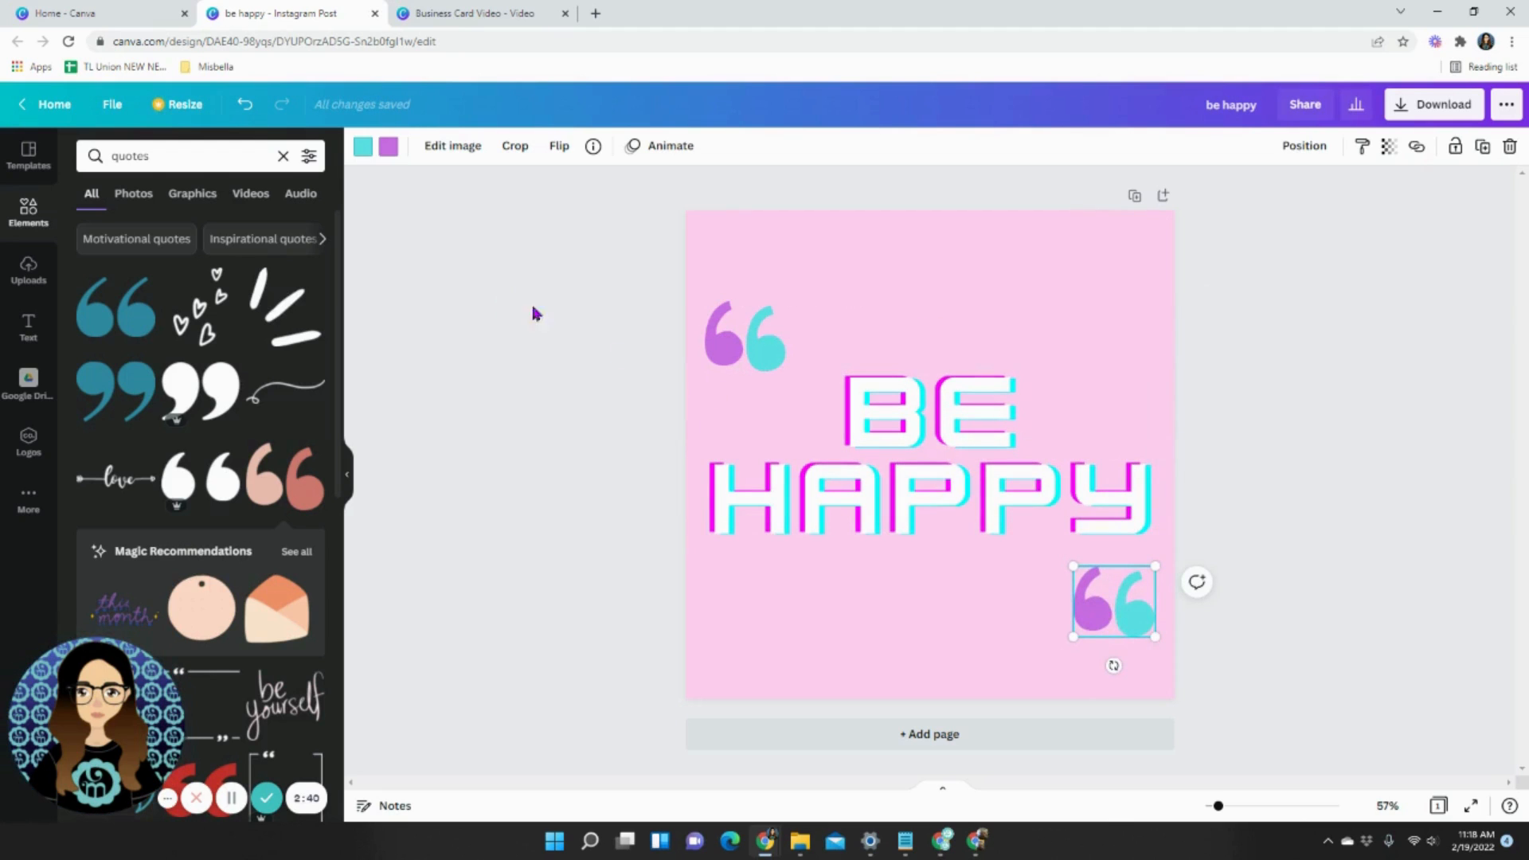
{"action": "left_click", "coordinate": [557, 149]}
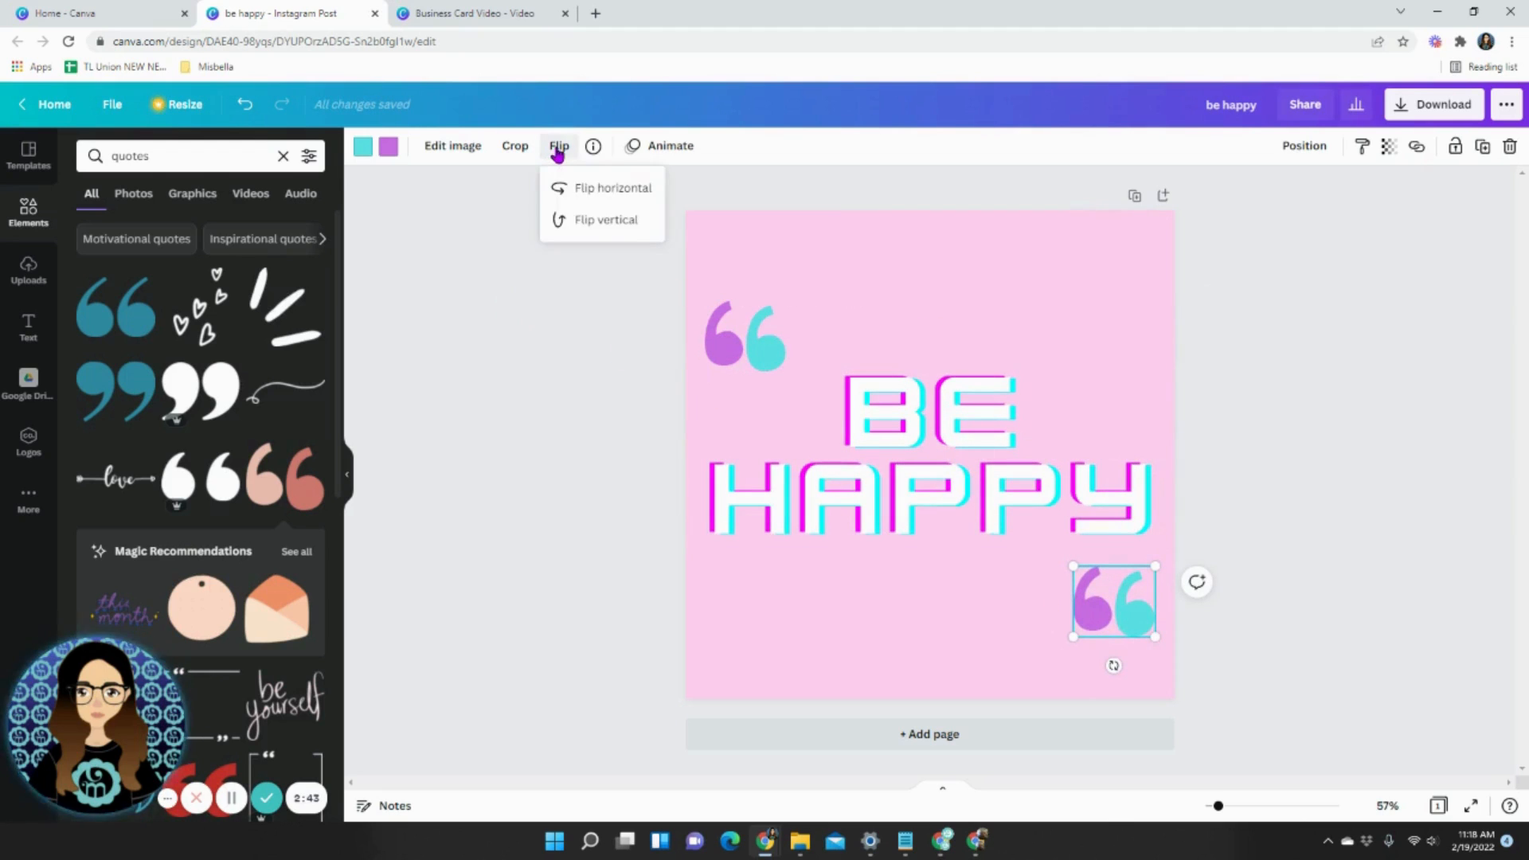
{"action": "left_click", "coordinate": [577, 225]}
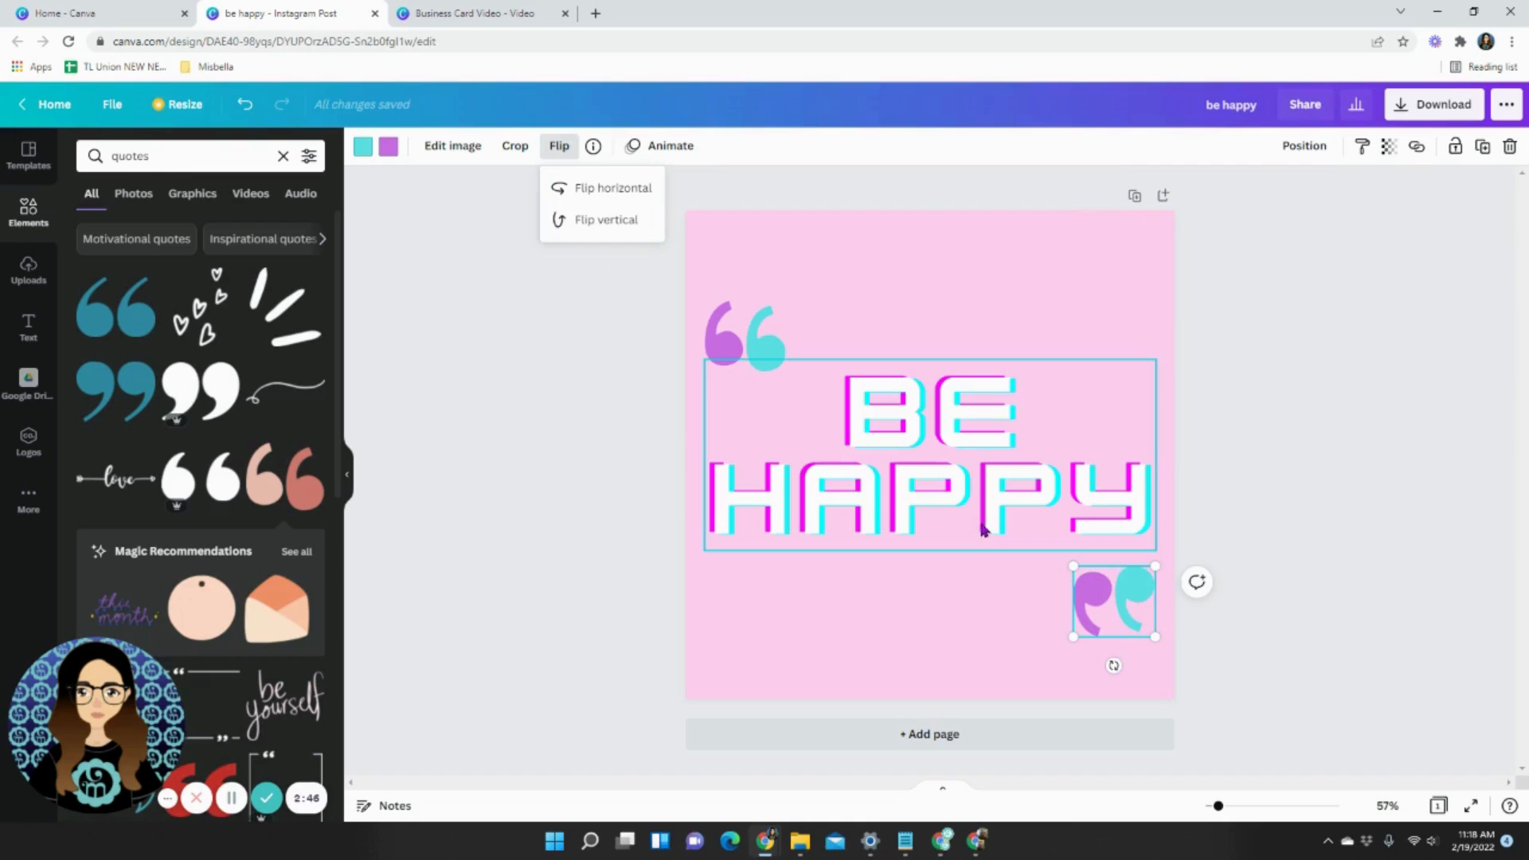
{"action": "left_click", "coordinate": [593, 199]}
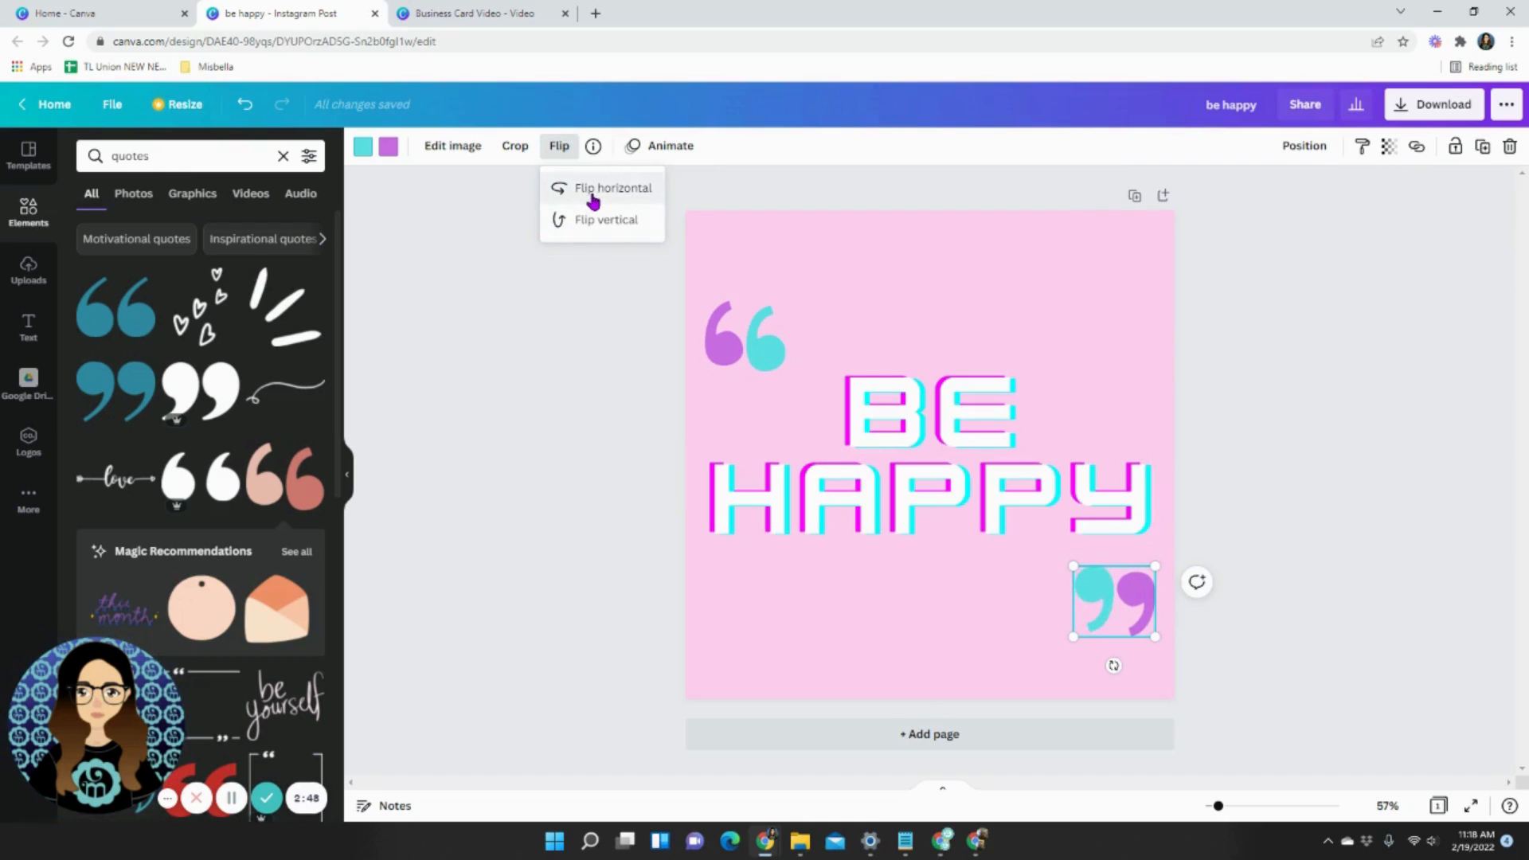
{"action": "left_click", "coordinate": [478, 460]}
{"action": "left_click", "coordinate": [1297, 488]}
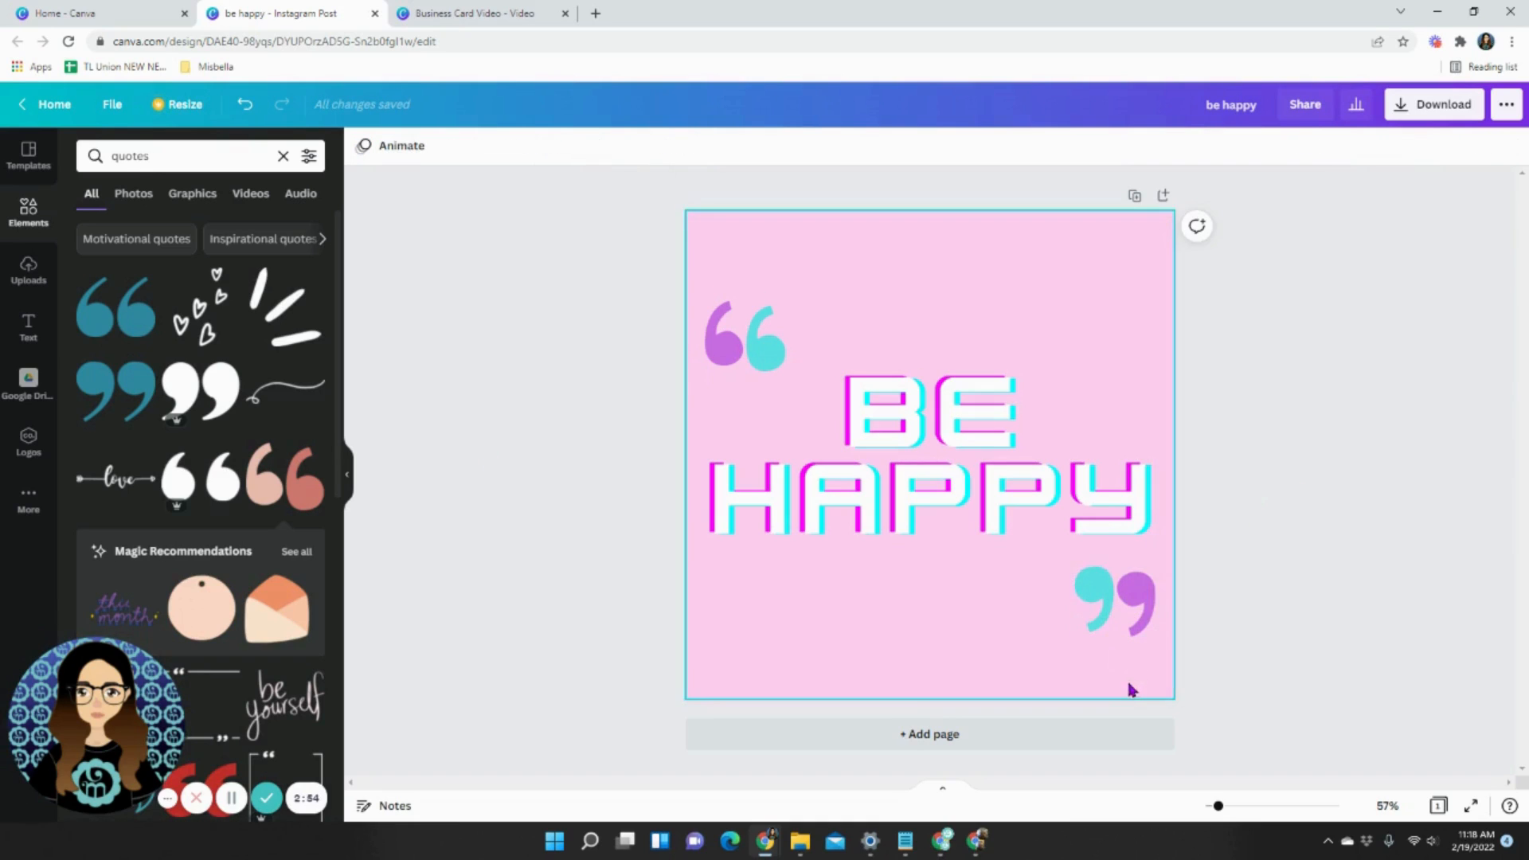
- Shrink the "BE HAPPY" text to about size 124, center it, and move both quotation marks slightly closer to it
{"action": "left_click", "coordinate": [1060, 500]}
{"action": "left_click_drag", "start_coordinate": [1155, 549], "coordinate": [1099, 512]}
{"action": "left_click_drag", "start_coordinate": [1029, 465], "coordinate": [1046, 486]}
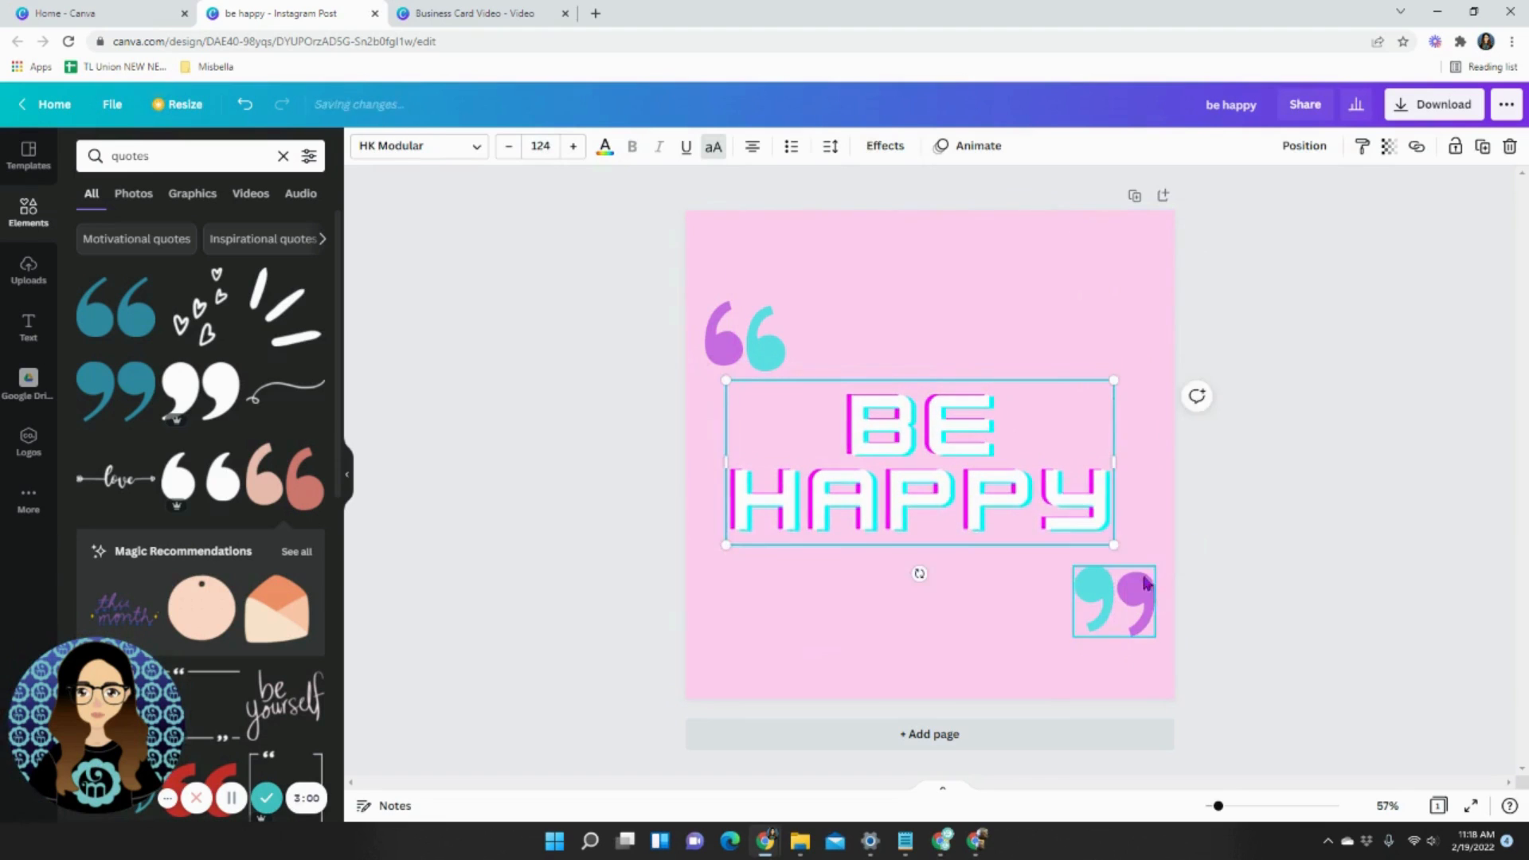
{"action": "left_click_drag", "start_coordinate": [1144, 583], "coordinate": [1140, 578]}
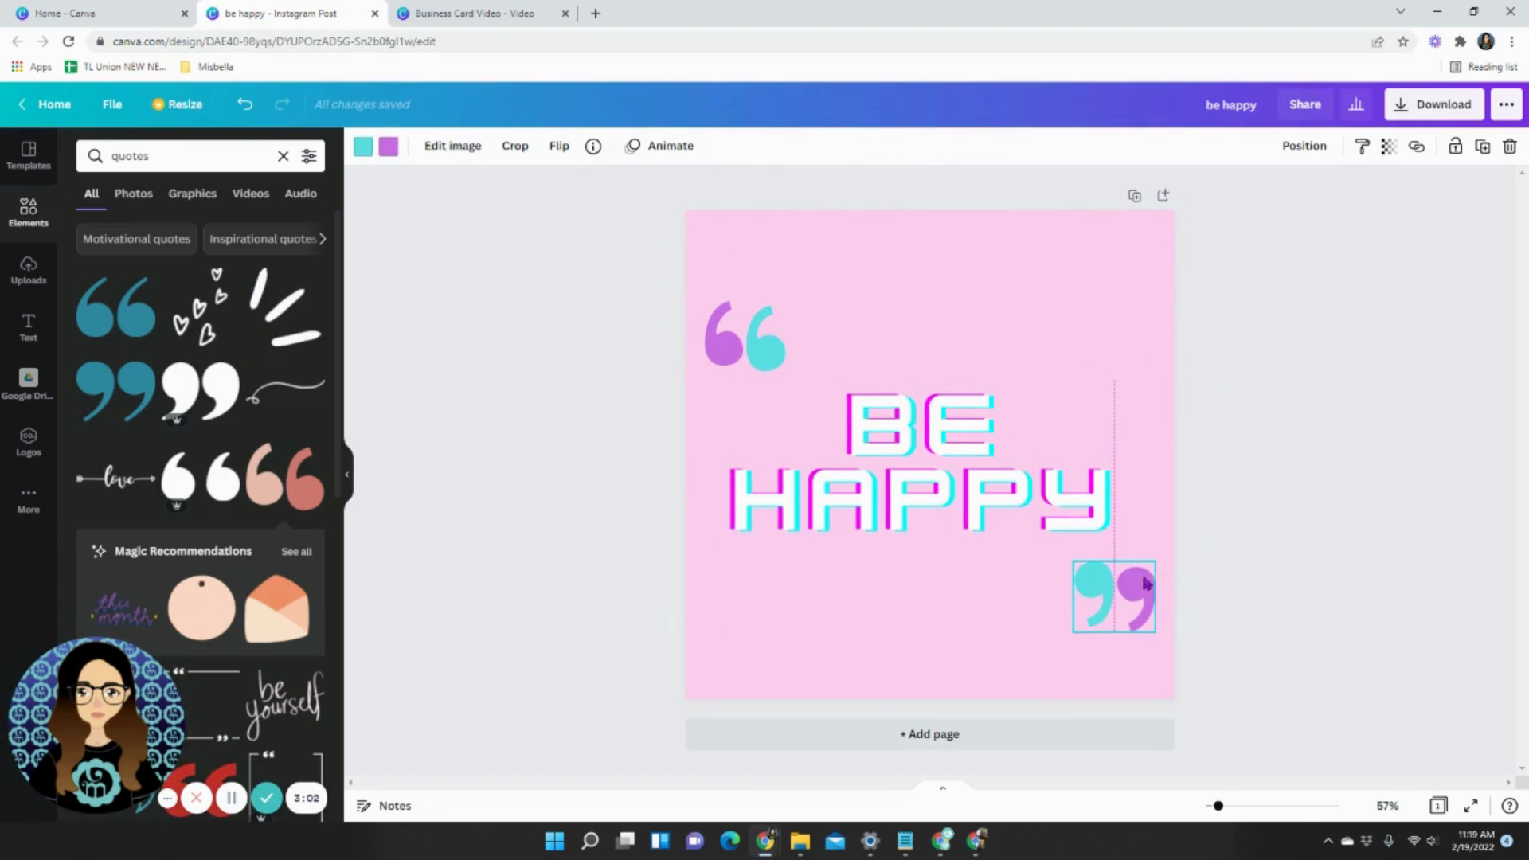
{"action": "left_click", "coordinate": [1298, 475]}
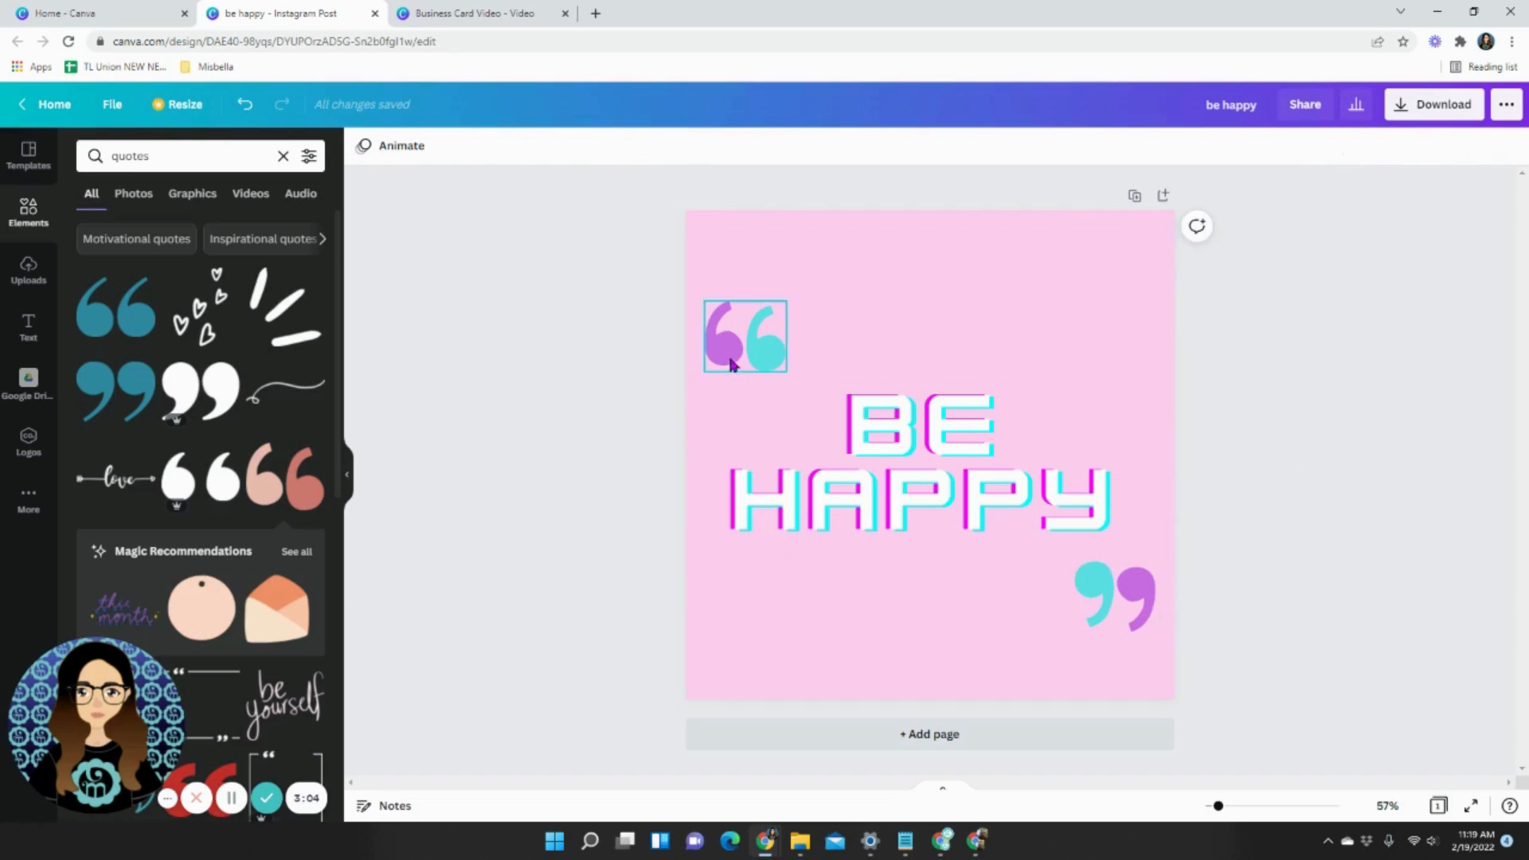
{"action": "left_click_drag", "start_coordinate": [731, 364], "coordinate": [743, 363]}
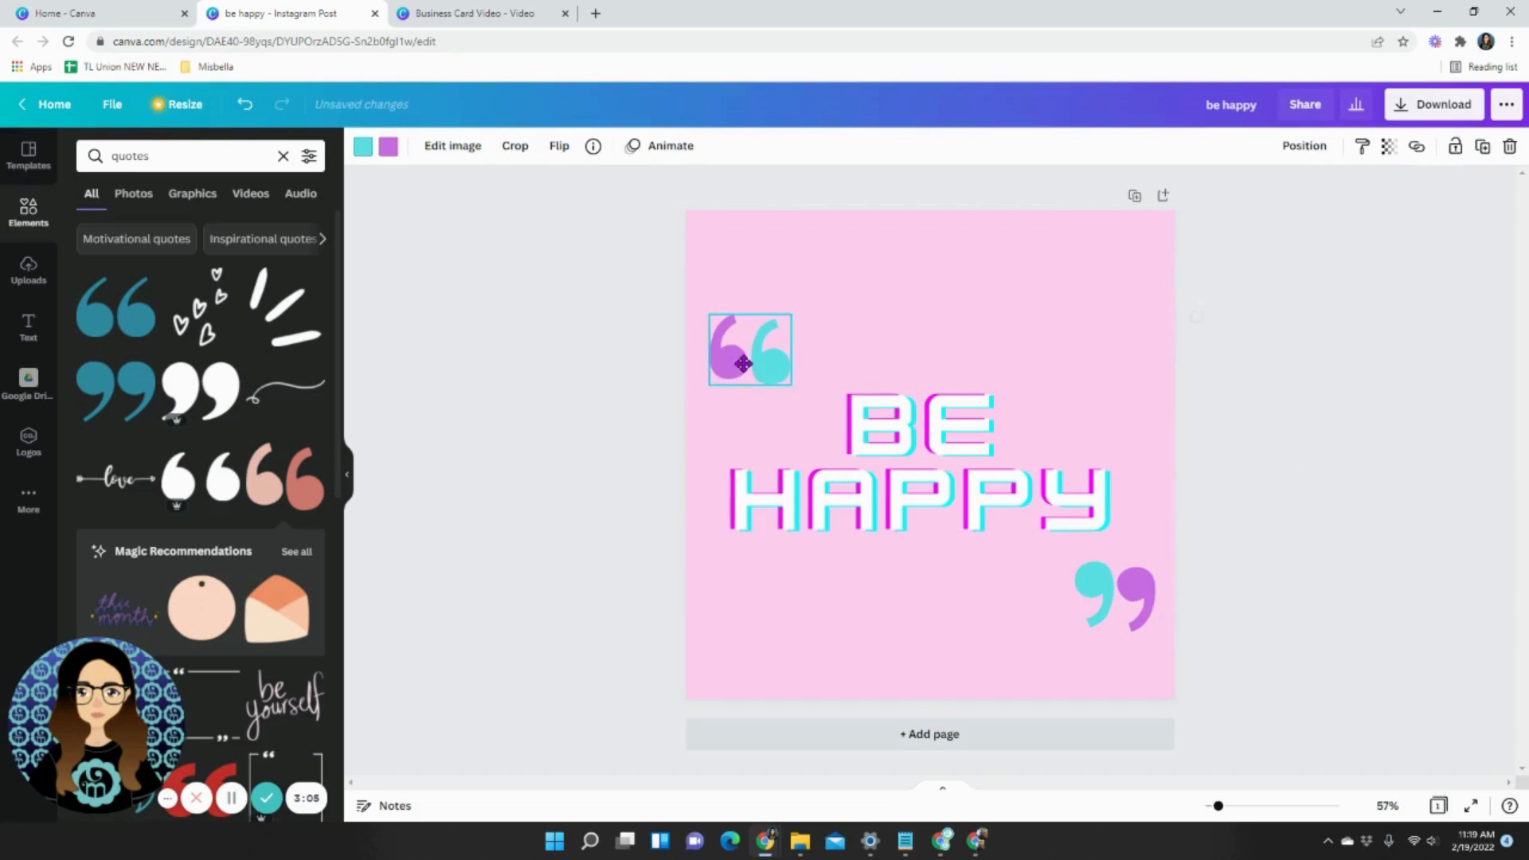
{"action": "left_click", "coordinate": [563, 418]}
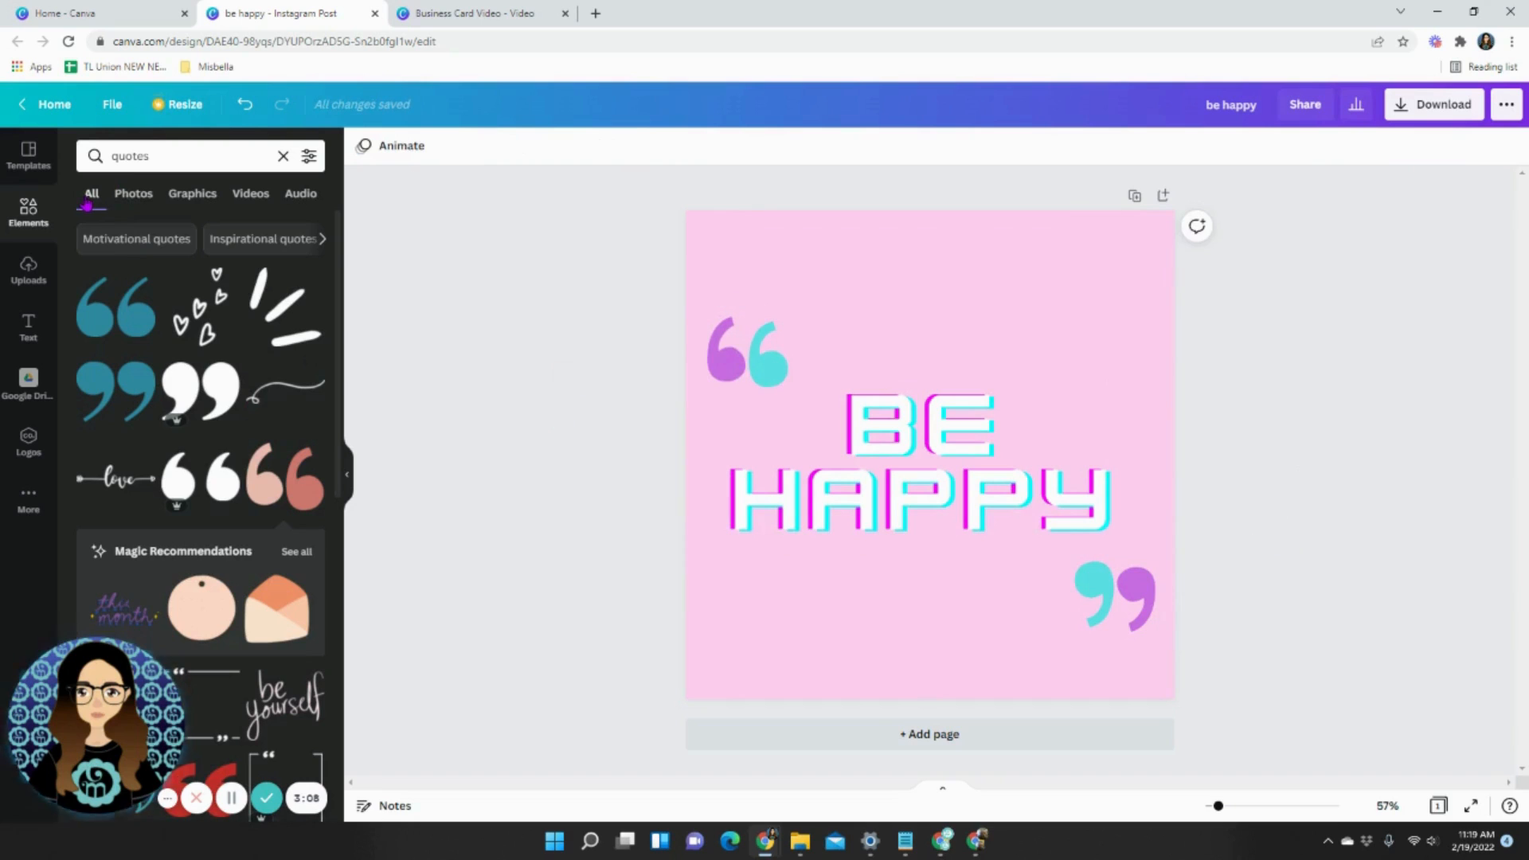
- Search the elements for "retro", add the pink car, and place it above "BE HAPPY" near the upper-right corner, tilted with its front downward
{"action": "scroll", "coordinate": [282, 489], "scroll_direction": "down", "scroll_amount": 7}
{"action": "scroll", "coordinate": [282, 489], "scroll_direction": "down", "scroll_amount": 2}
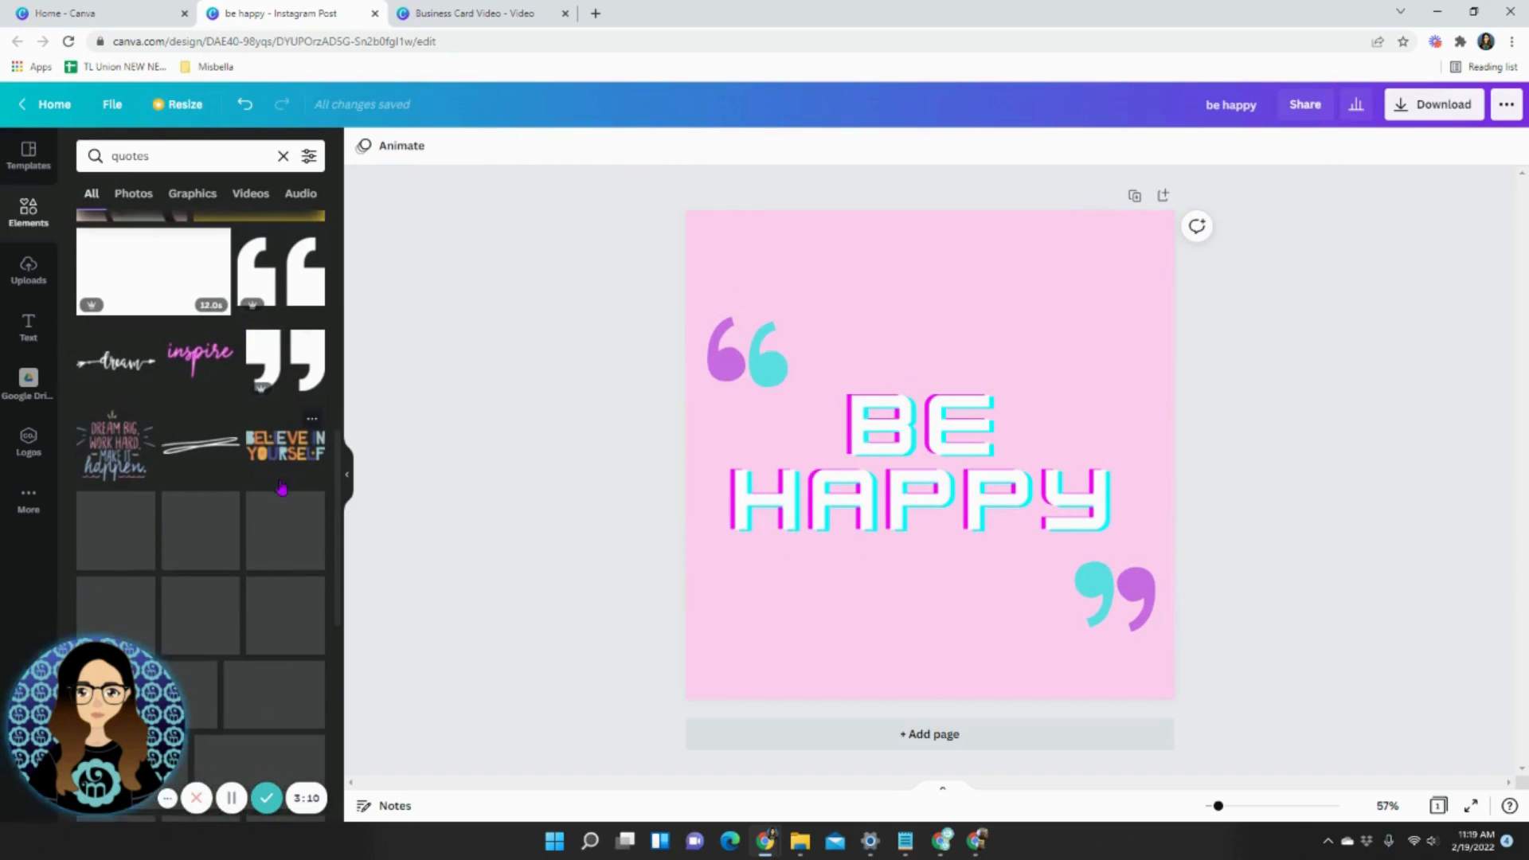
{"action": "left_click", "coordinate": [167, 154]}
{"action": "type", "text": "retro"}
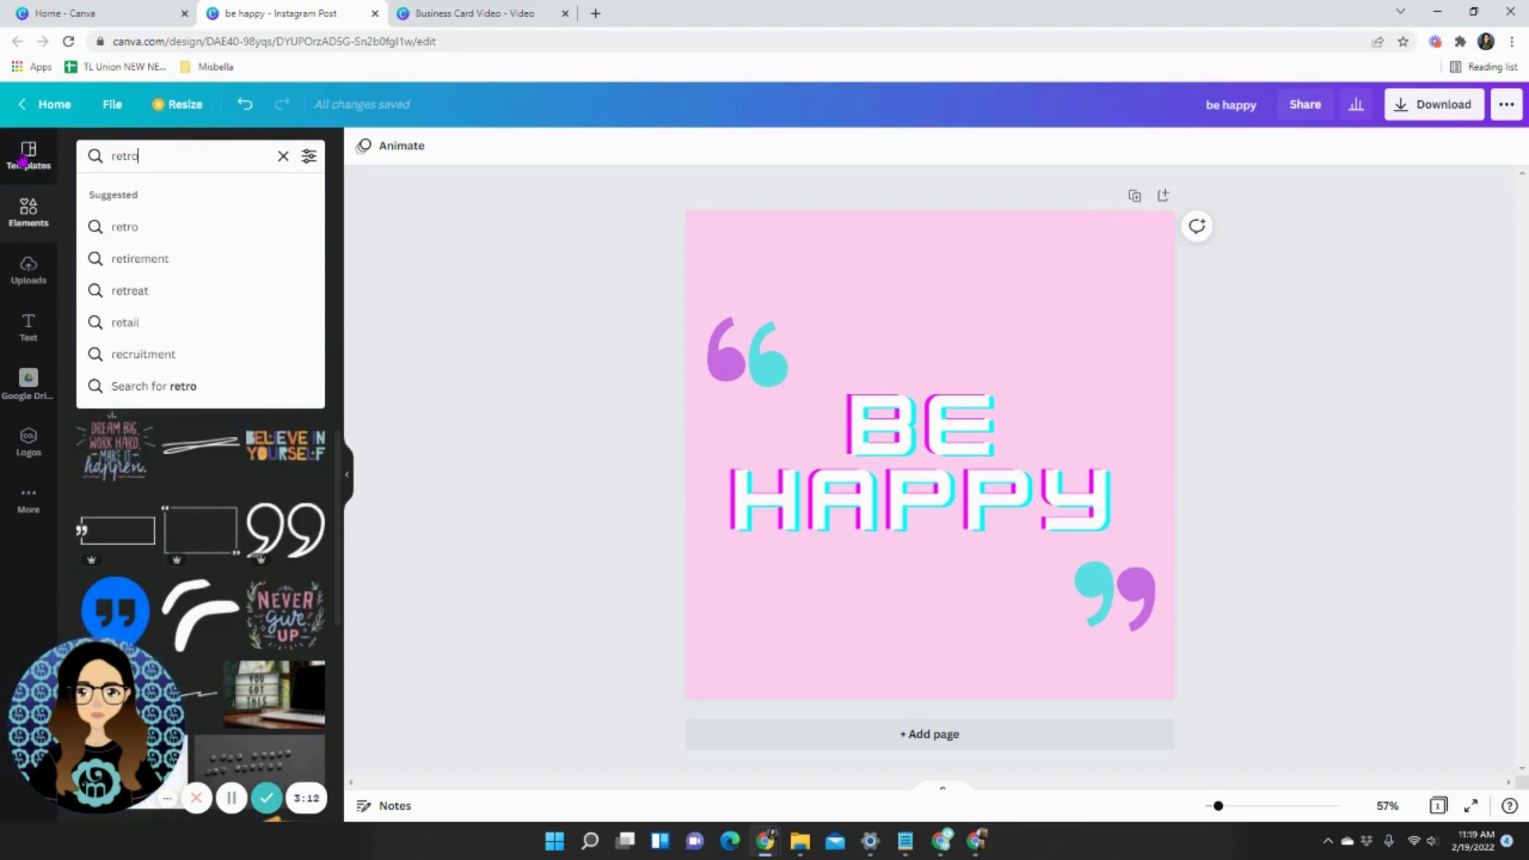
{"action": "key", "text": "Return"}
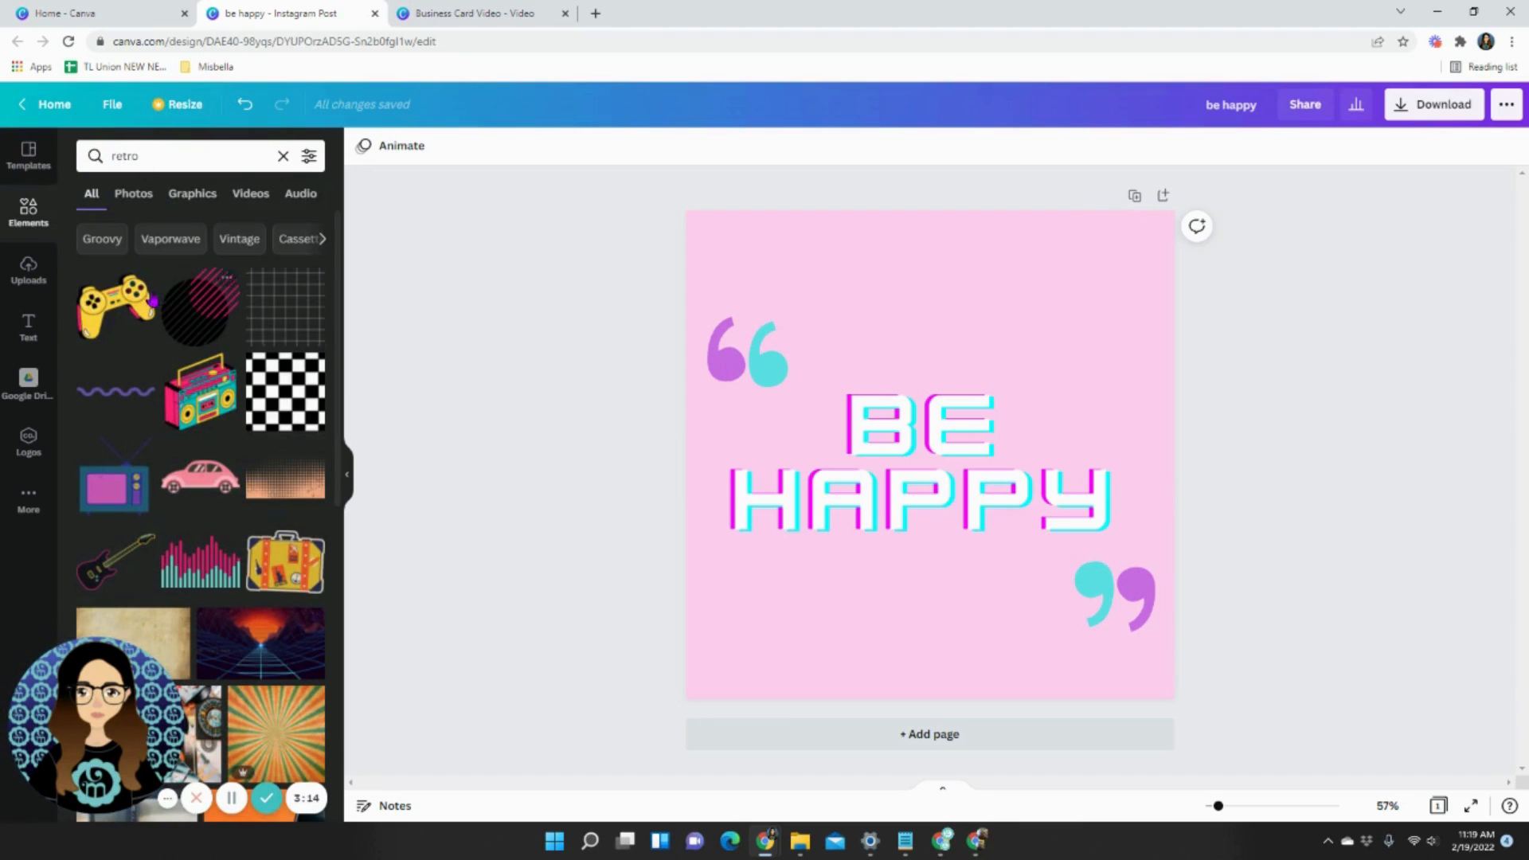
{"action": "scroll", "coordinate": [209, 411], "scroll_direction": "down", "scroll_amount": 2}
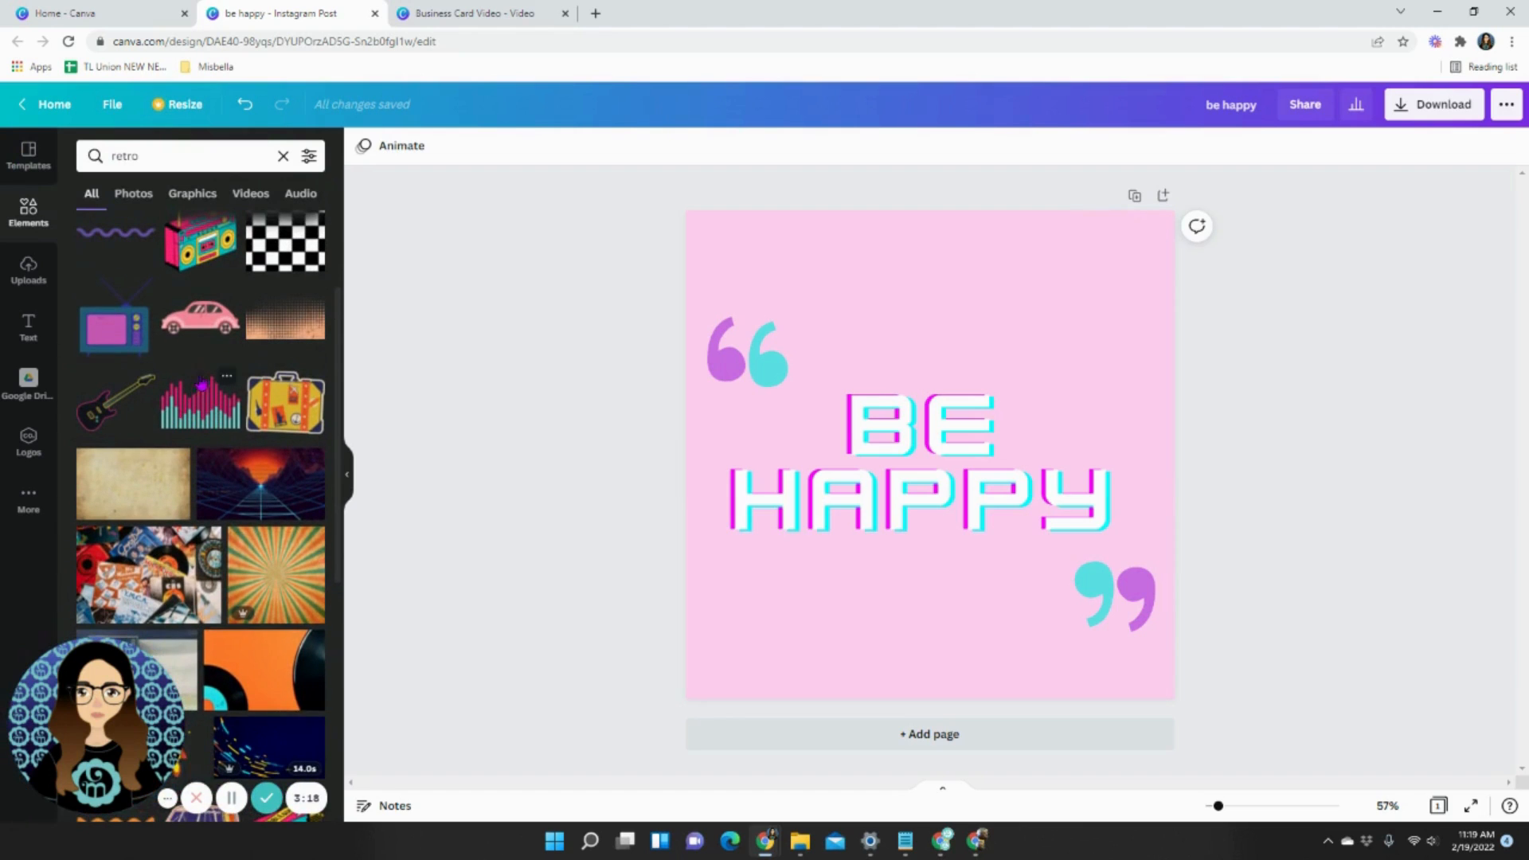
{"action": "left_click", "coordinate": [211, 324]}
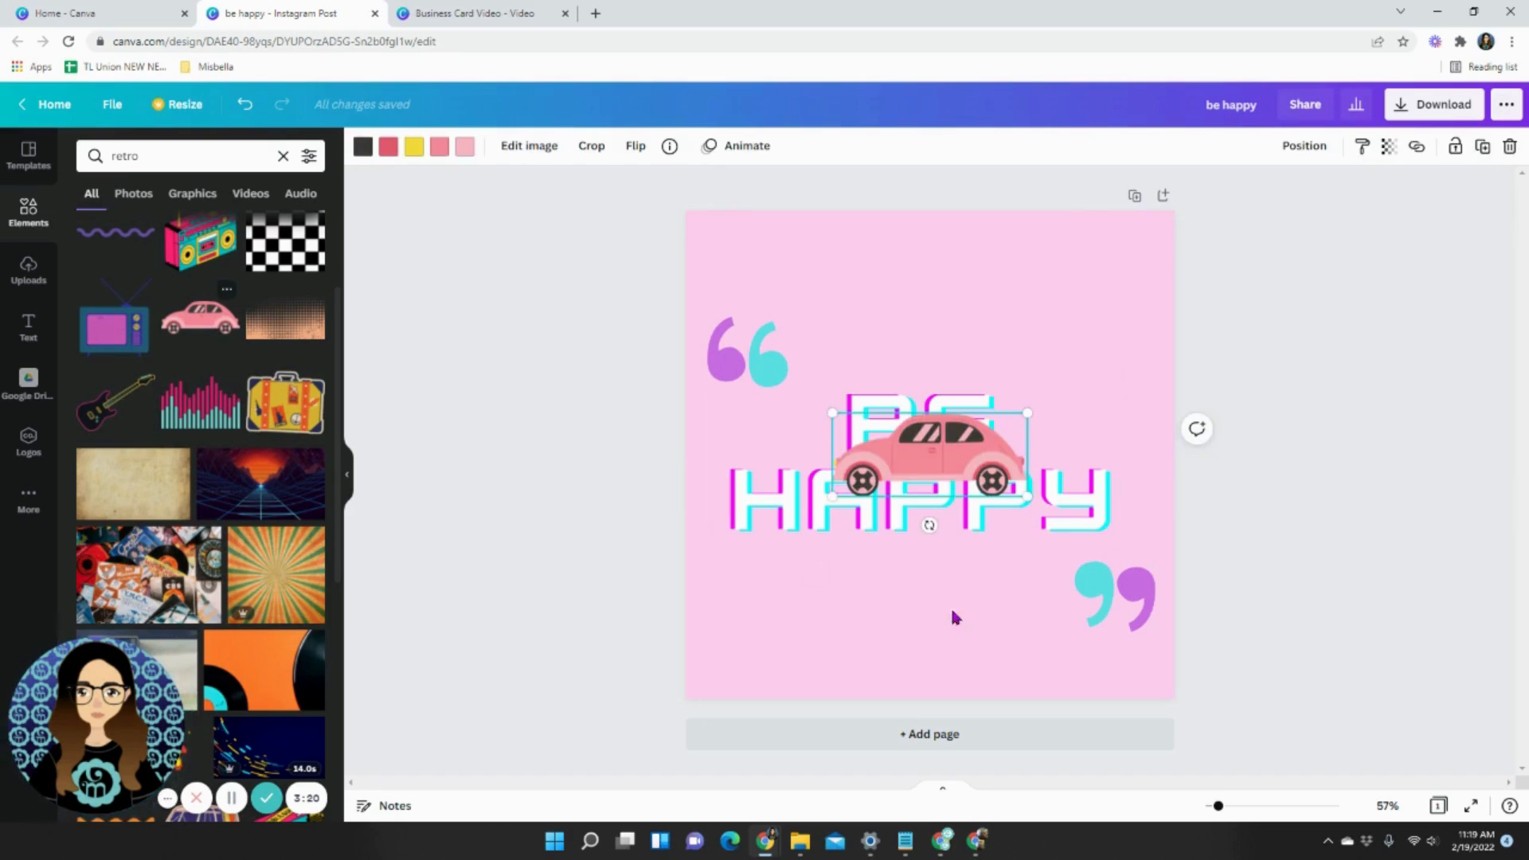
{"action": "left_click_drag", "start_coordinate": [928, 471], "coordinate": [1034, 290]}
{"action": "left_click_drag", "start_coordinate": [1039, 359], "coordinate": [1061, 364]}
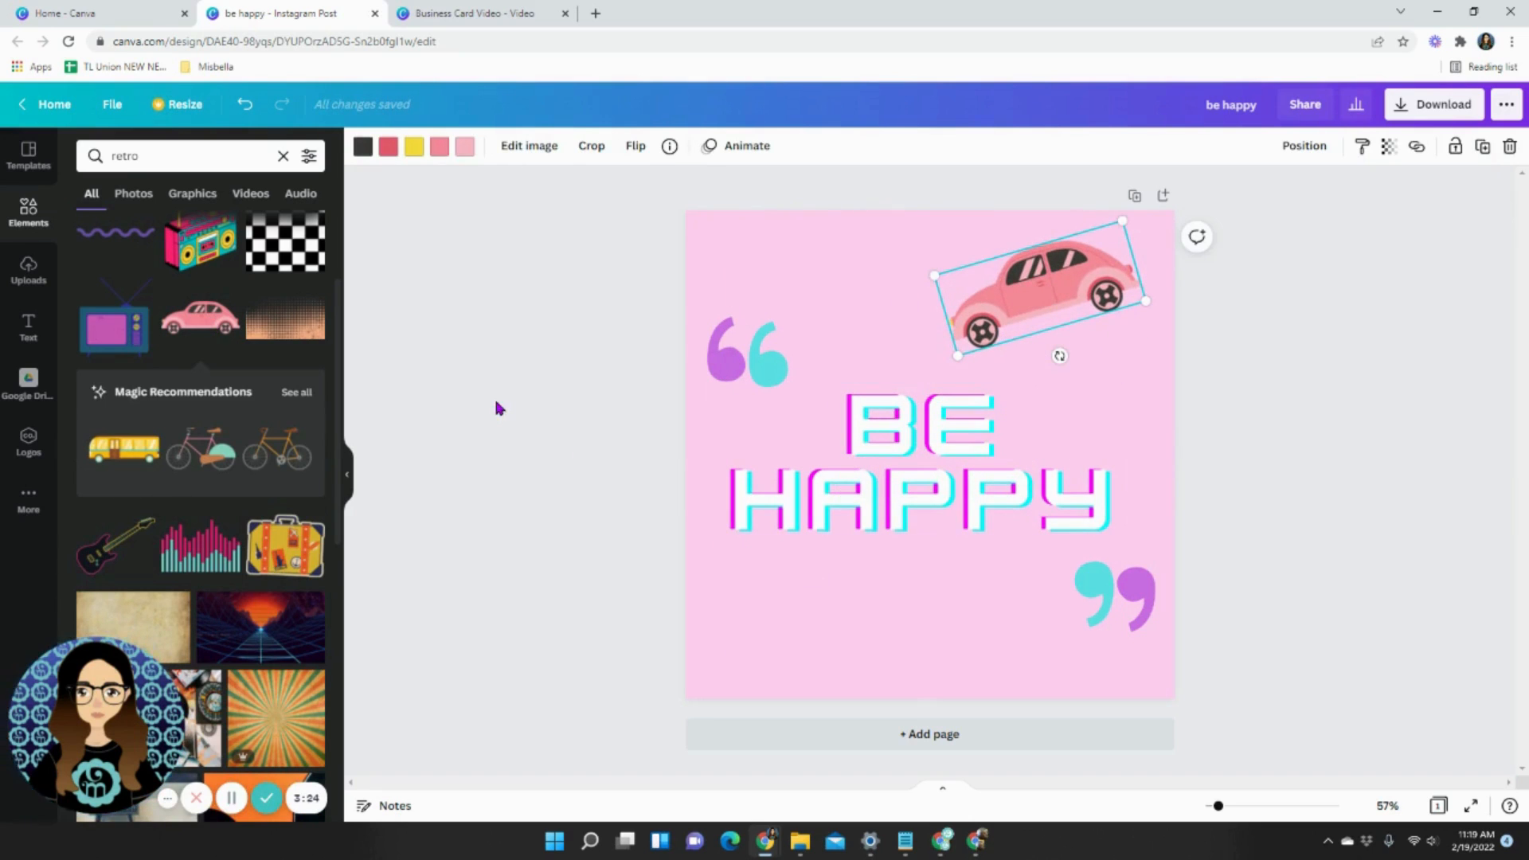
- Add the retro TV graphic at about 198 × 214 near the page's lower-left corner, and nudge the pink car
{"action": "left_click", "coordinate": [111, 338]}
{"action": "left_click_drag", "start_coordinate": [995, 388], "coordinate": [892, 497]}
{"action": "left_click_drag", "start_coordinate": [825, 549], "coordinate": [819, 558]}
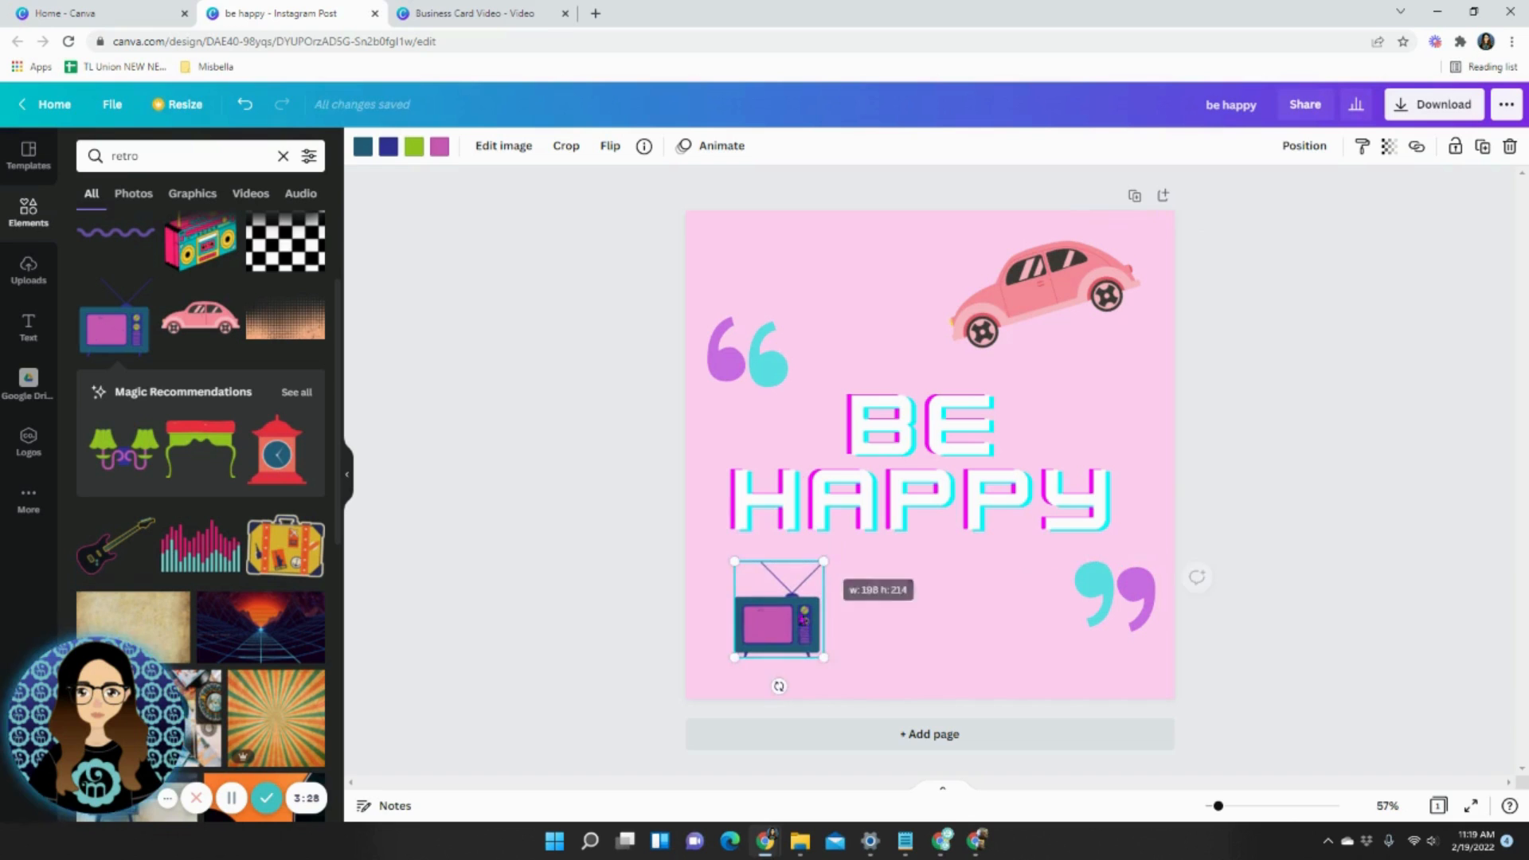
{"action": "left_click_drag", "start_coordinate": [783, 629], "coordinate": [762, 645]}
{"action": "left_click_drag", "start_coordinate": [1010, 357], "coordinate": [1013, 361]}
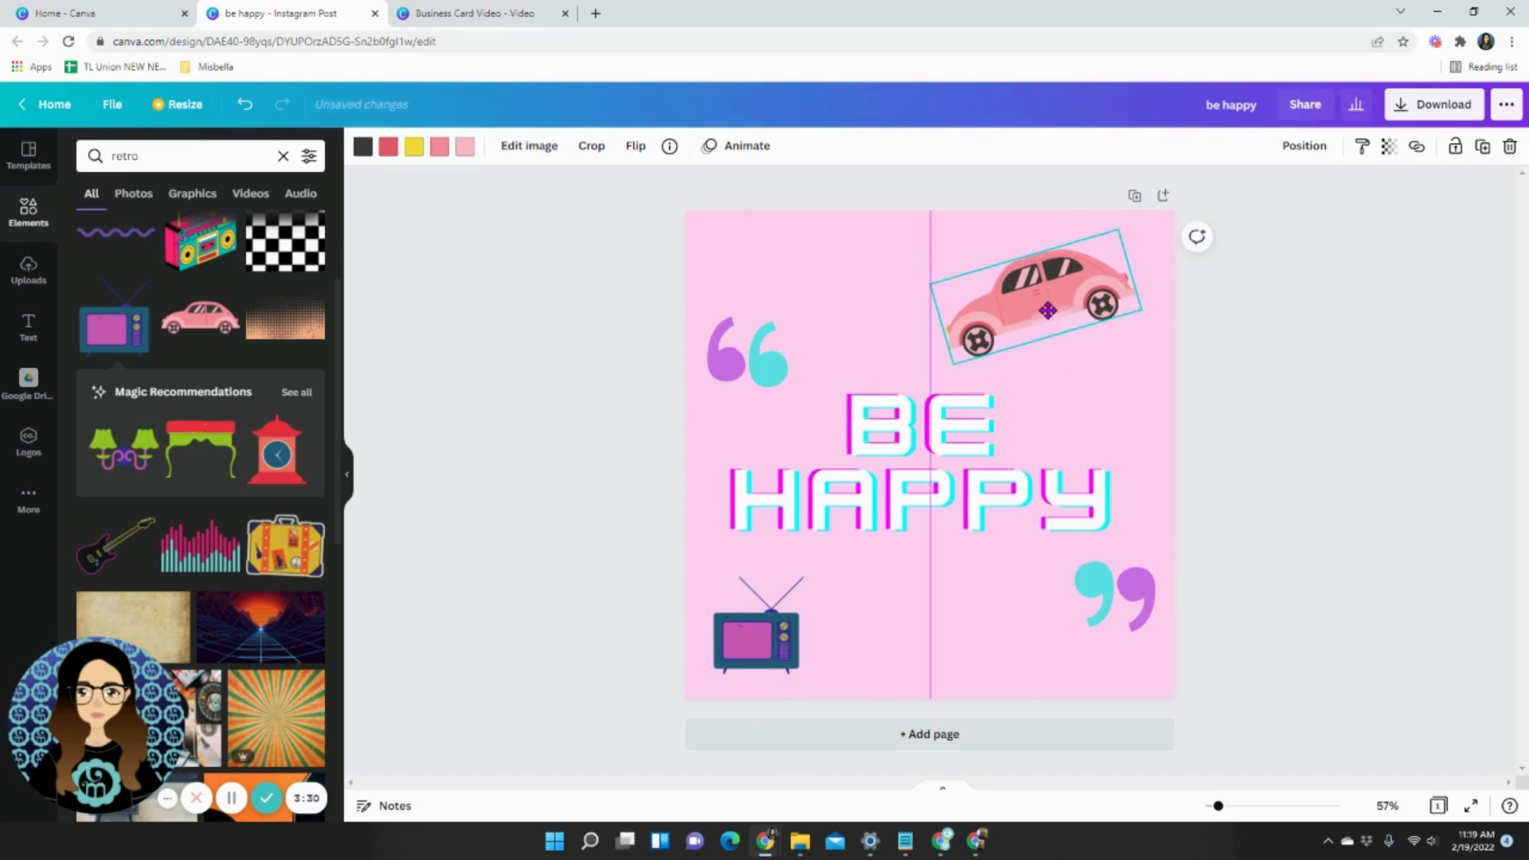
- Browse more of the retro elements and the suggested "Vintage" elements
{"action": "scroll", "coordinate": [230, 502], "scroll_direction": "up", "scroll_amount": 2}
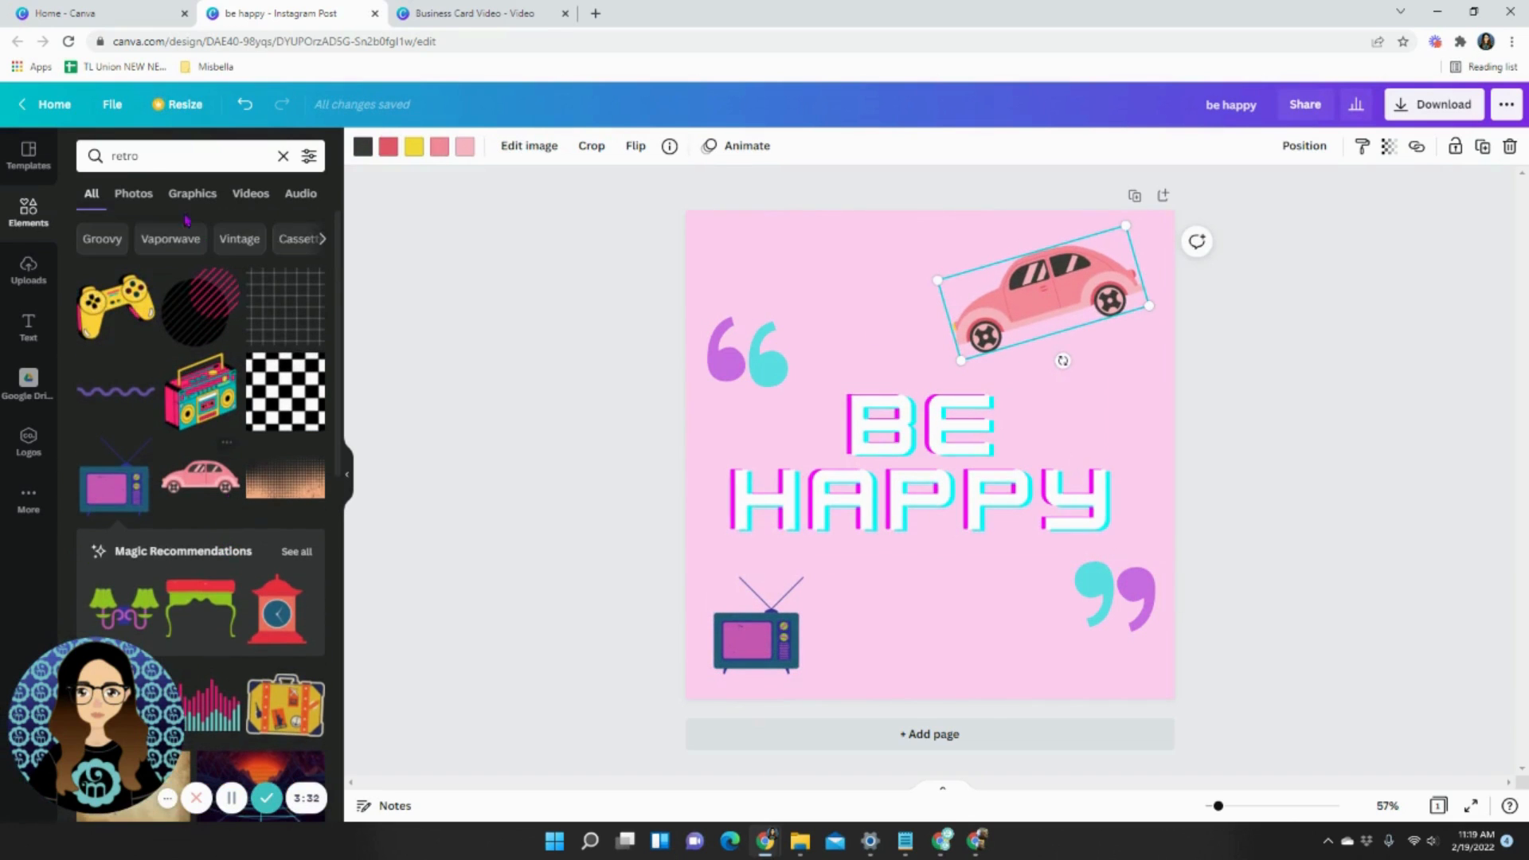
{"action": "scroll", "coordinate": [226, 507], "scroll_direction": "down", "scroll_amount": 10}
{"action": "scroll", "coordinate": [225, 507], "scroll_direction": "up", "scroll_amount": 10}
{"action": "left_click", "coordinate": [240, 239]}
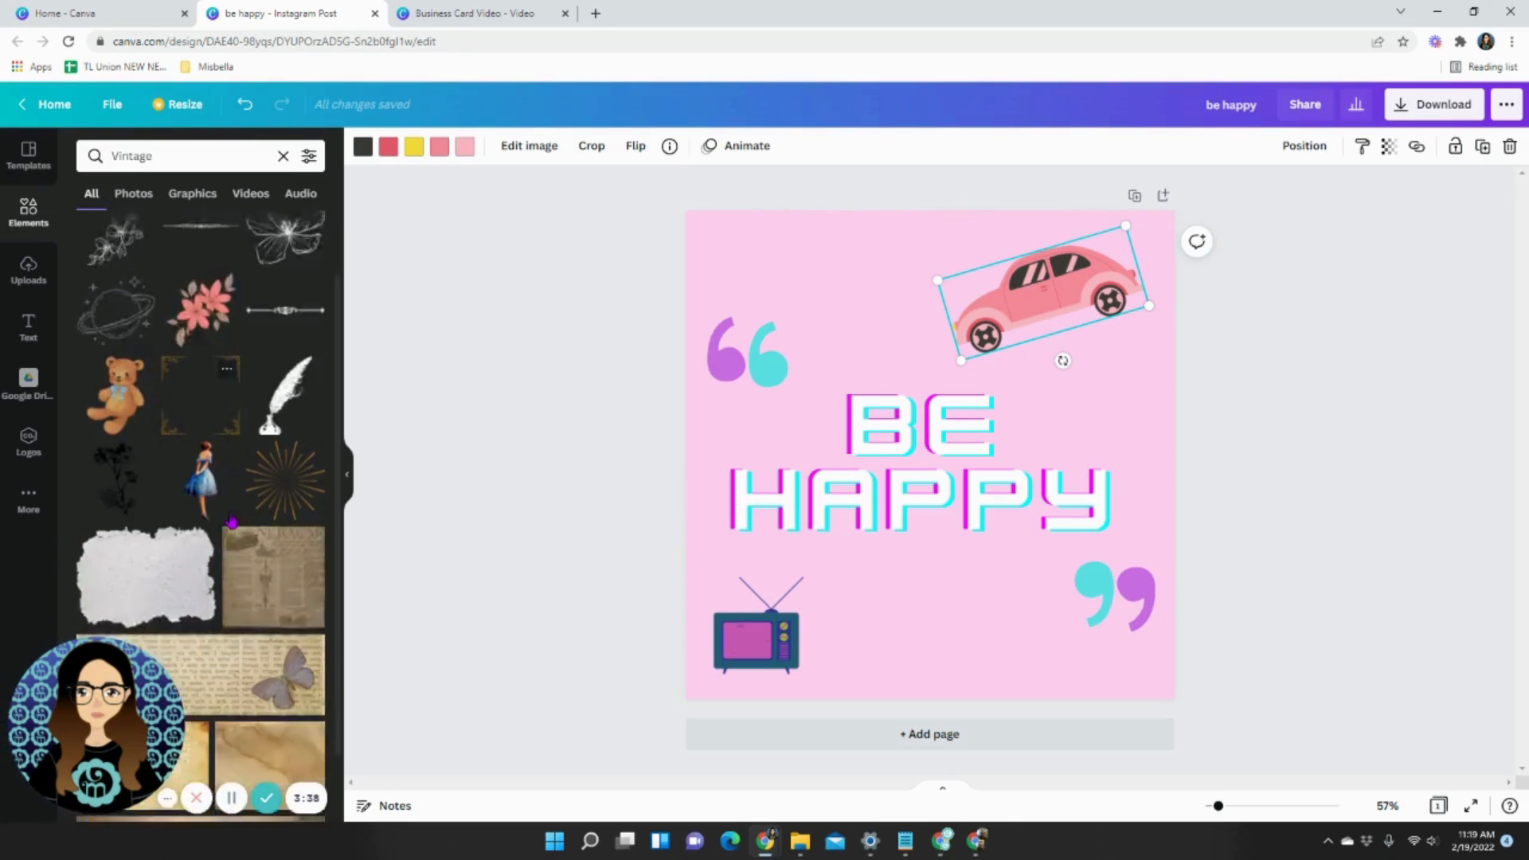
{"action": "scroll", "coordinate": [191, 477], "scroll_direction": "down", "scroll_amount": 5}
{"action": "scroll", "coordinate": [223, 502], "scroll_direction": "up", "scroll_amount": 5}
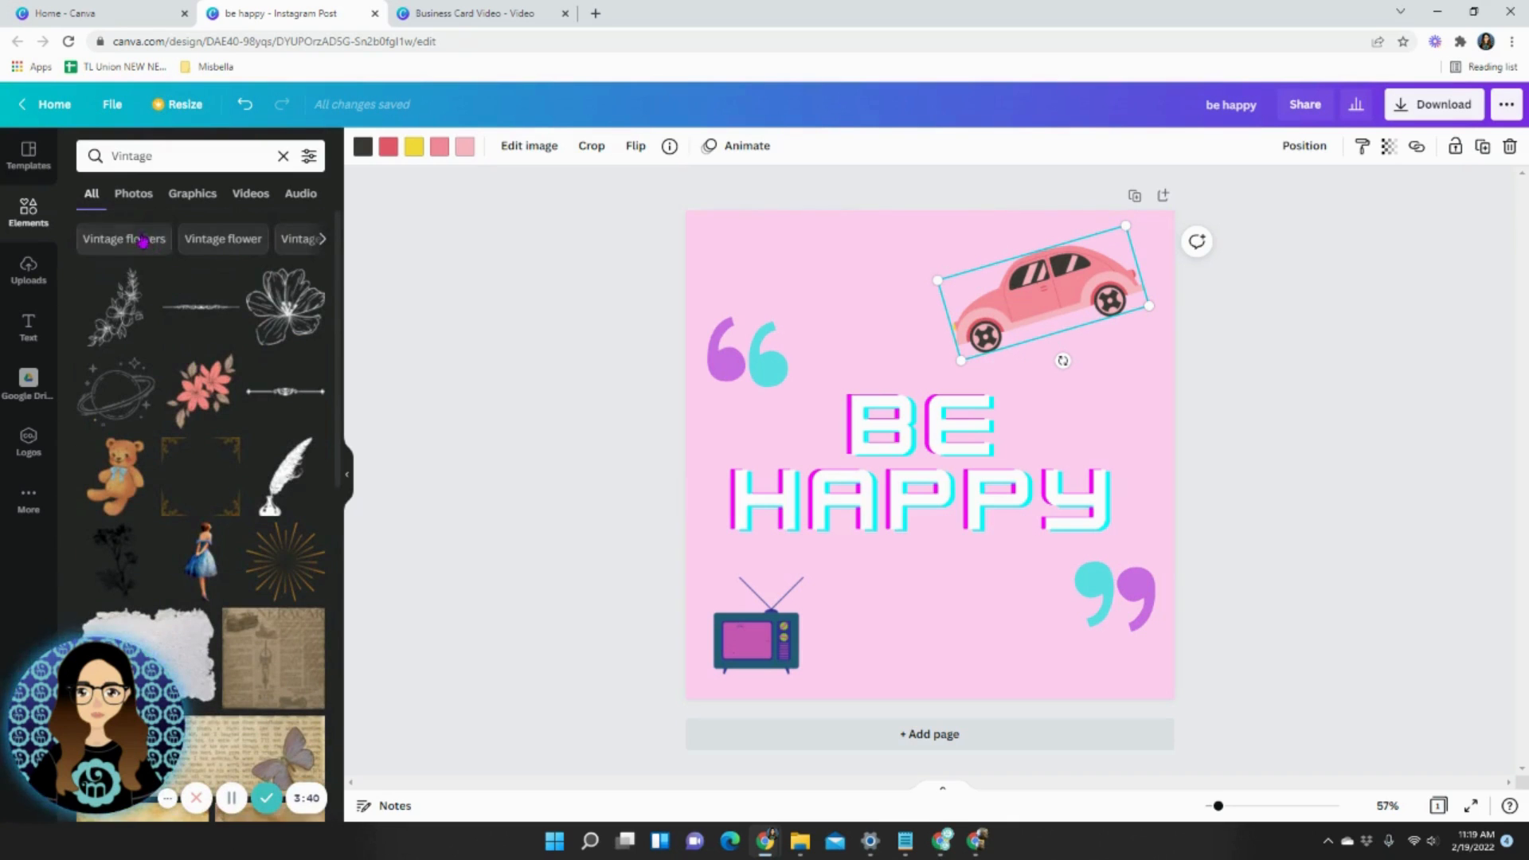
- Search for "retro" again, add the grid graphic over the right part of "BE HAPPY", and send it backward behind the text
{"action": "left_click", "coordinate": [187, 158]}
{"action": "type", "text": "retro"}
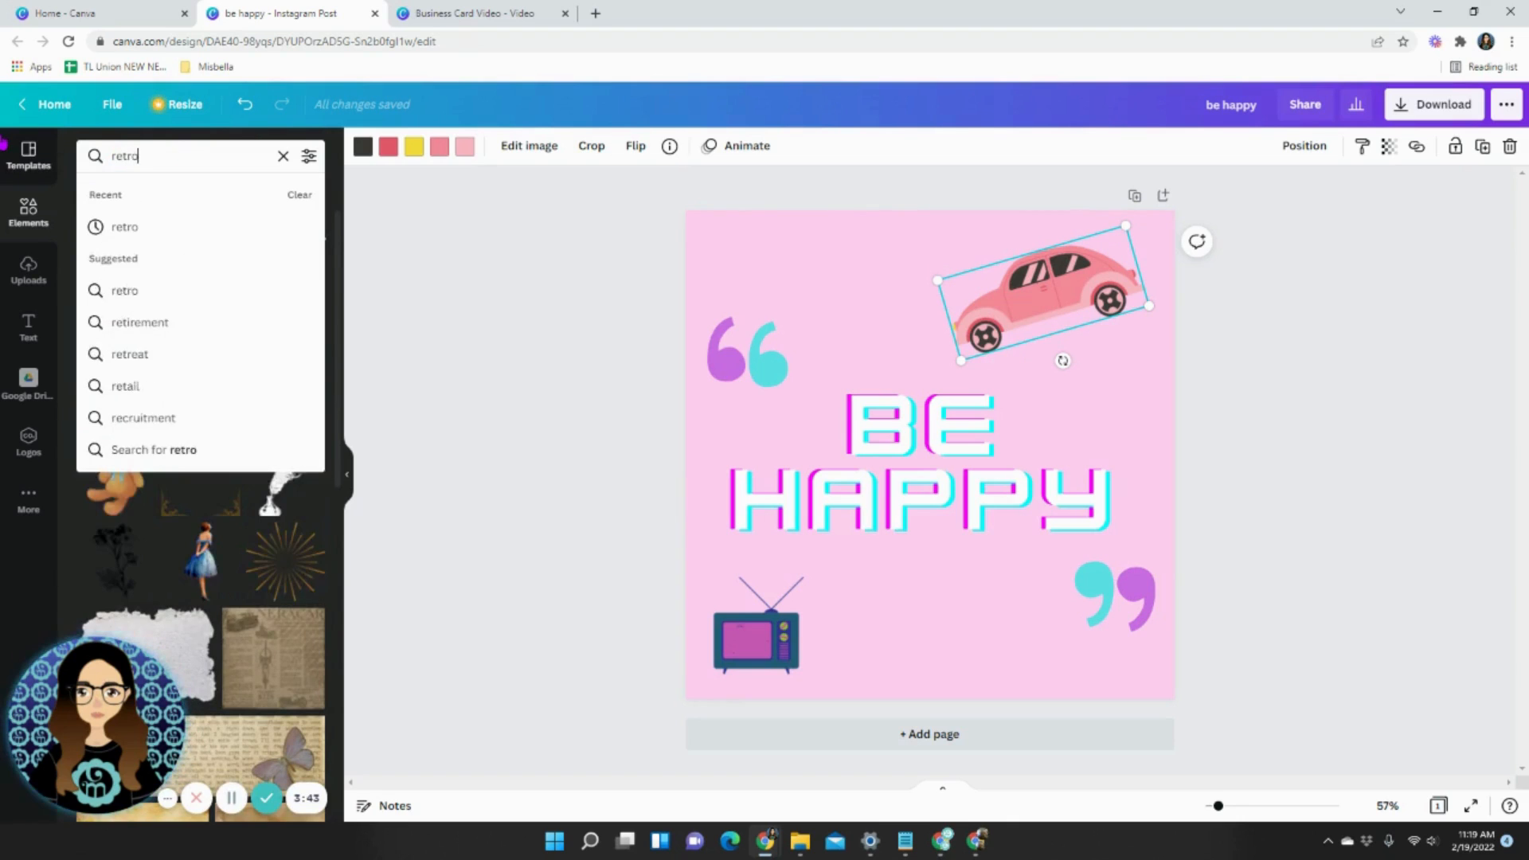
{"action": "key", "text": "Return"}
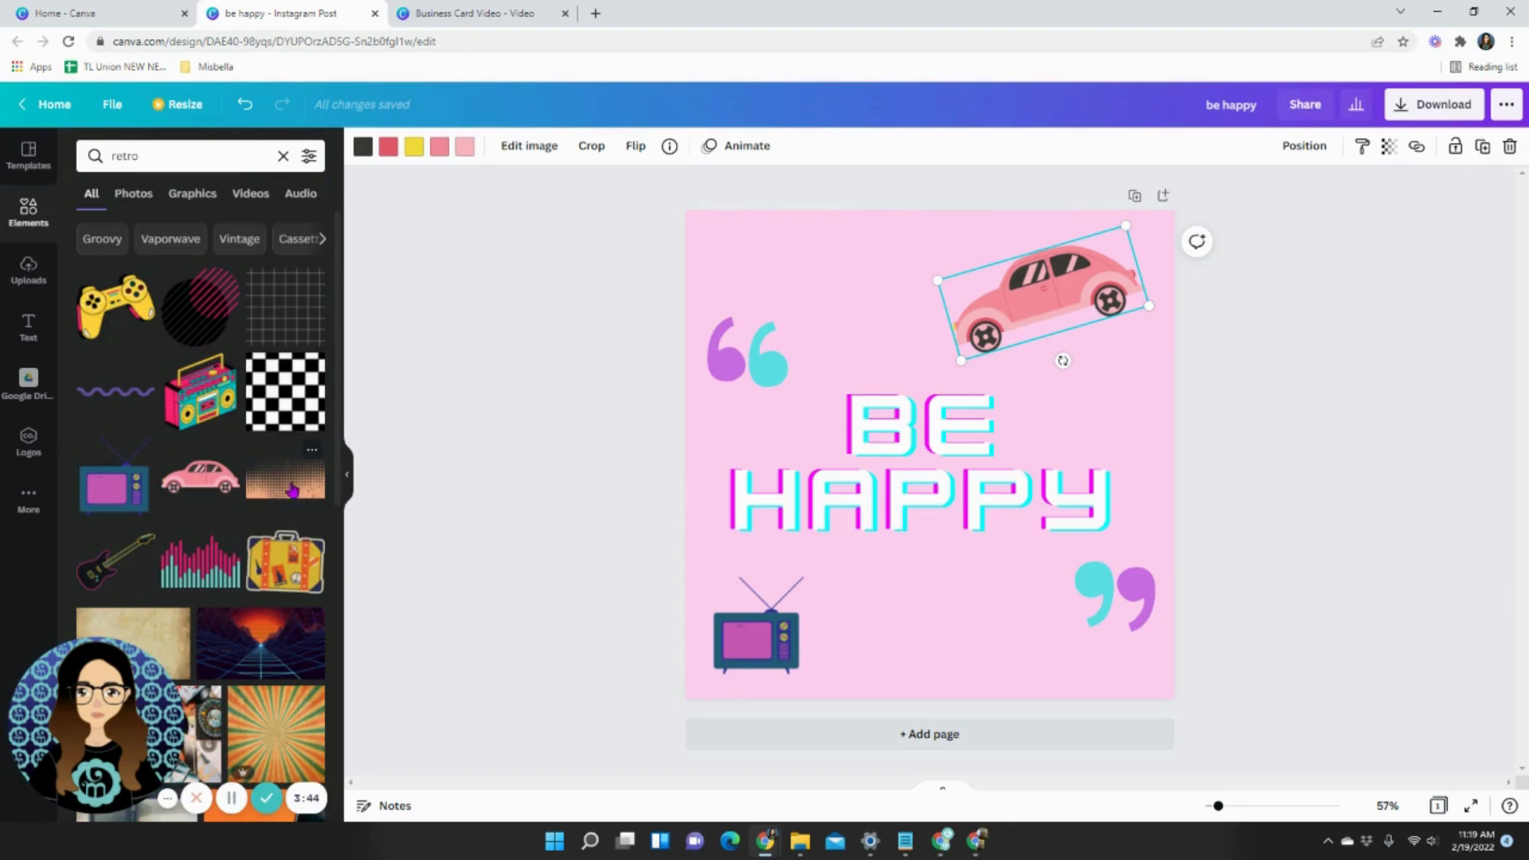
{"action": "left_click_drag", "start_coordinate": [285, 306], "coordinate": [824, 309]}
{"action": "left_click_drag", "start_coordinate": [900, 343], "coordinate": [1051, 433]}
{"action": "right_click", "coordinate": [1053, 412]}
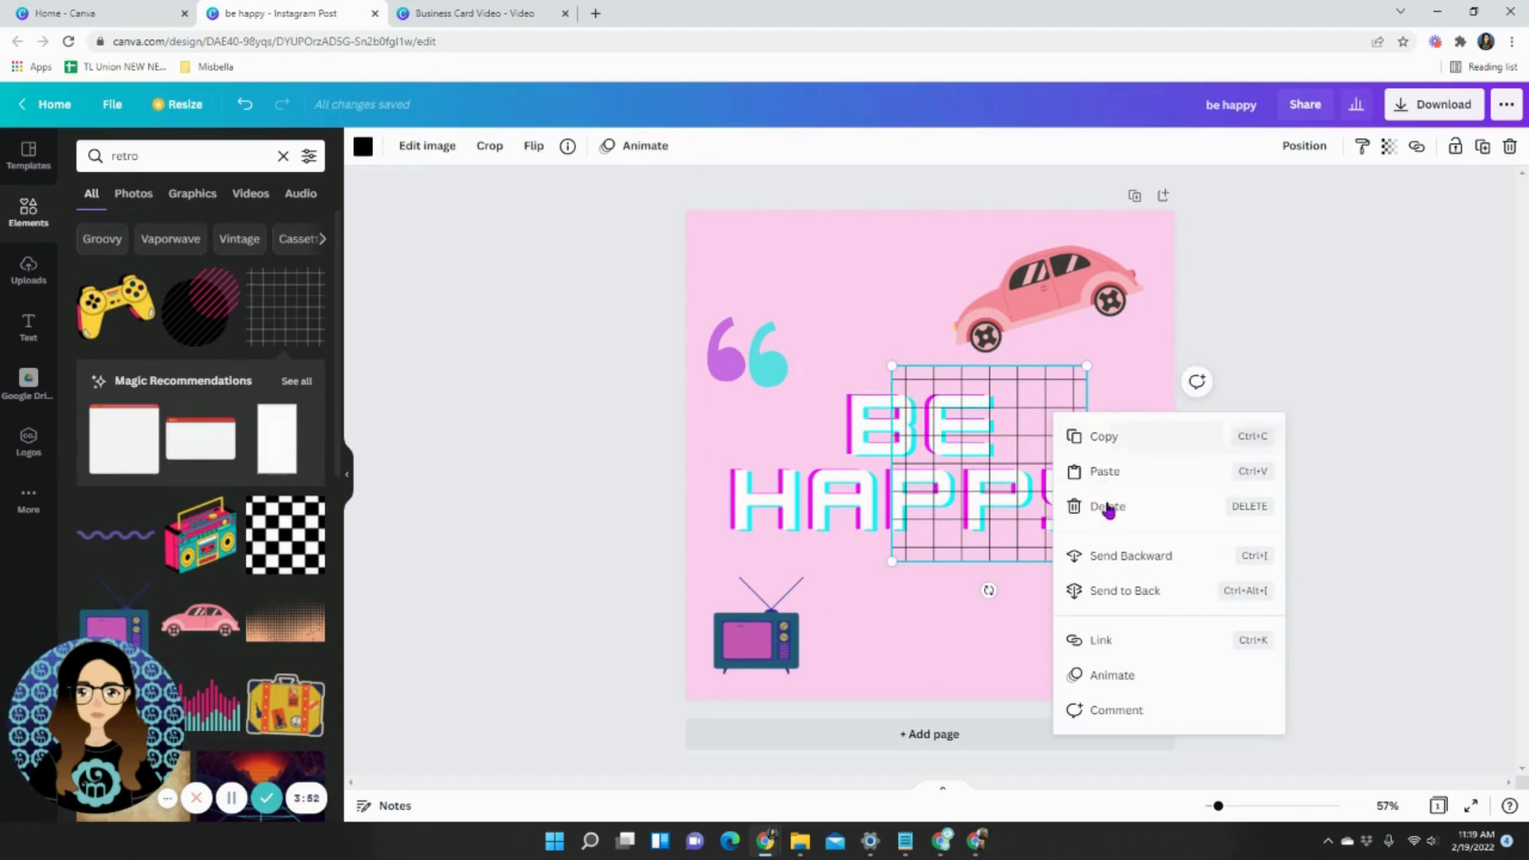
{"action": "left_click", "coordinate": [1123, 557]}
{"action": "left_click", "coordinate": [1270, 466]}
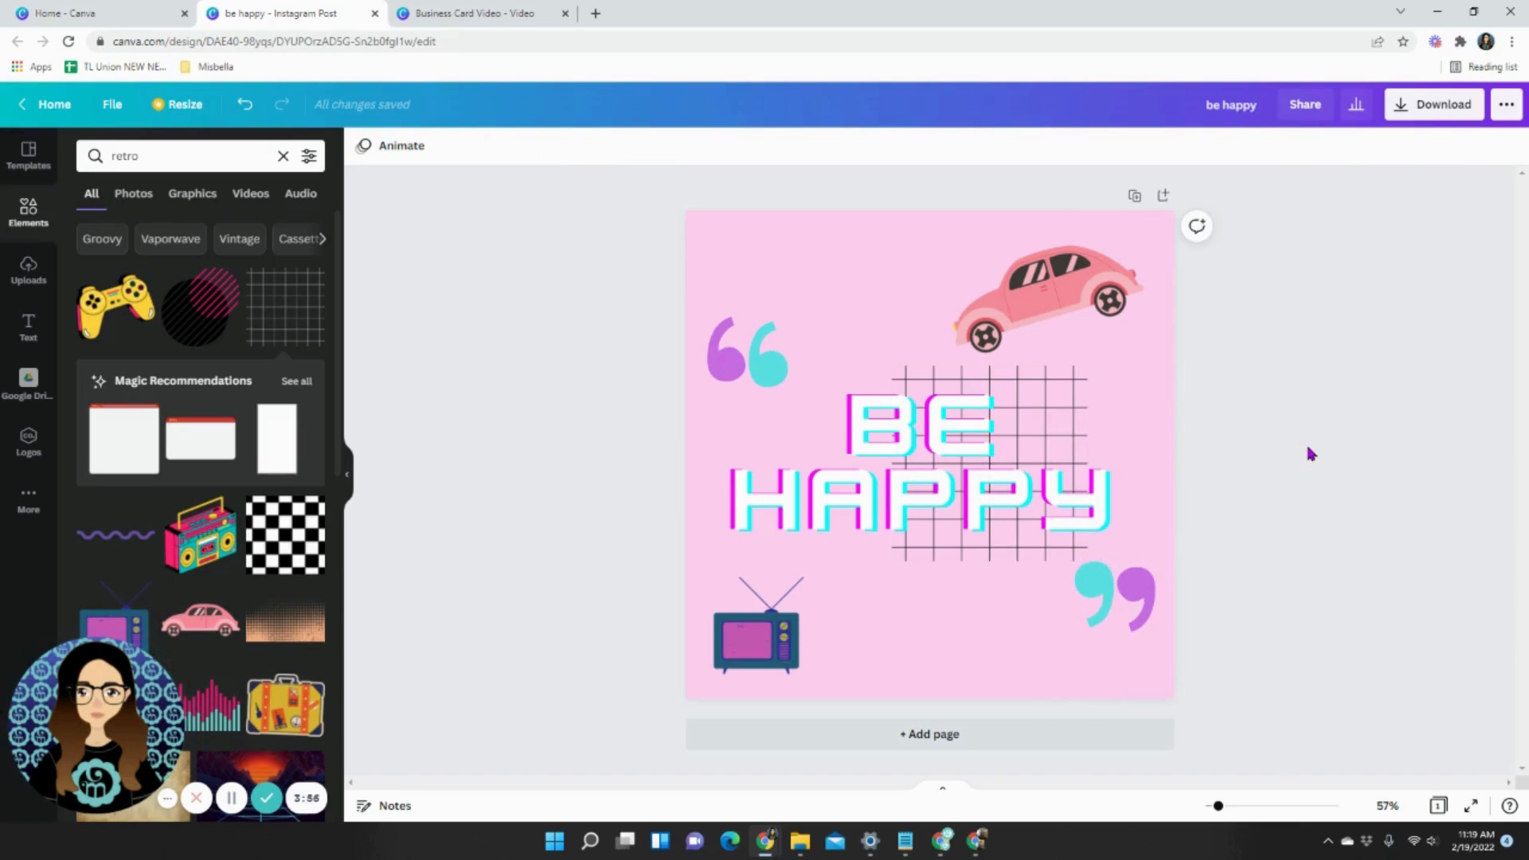
- Make the pink car smaller within the upper-right corner and shift the TV slightly right to line up with "HAPPY"
{"action": "left_click_drag", "start_coordinate": [1064, 299], "coordinate": [1032, 318]}
{"action": "left_click_drag", "start_coordinate": [952, 378], "coordinate": [988, 350]}
{"action": "mouse_move", "coordinate": [765, 639]}
{"action": "left_mouse_down"}
{"action": "mouse_move", "coordinate": [822, 616]}
{"action": "mouse_move", "coordinate": [776, 641]}
{"action": "left_mouse_up"}
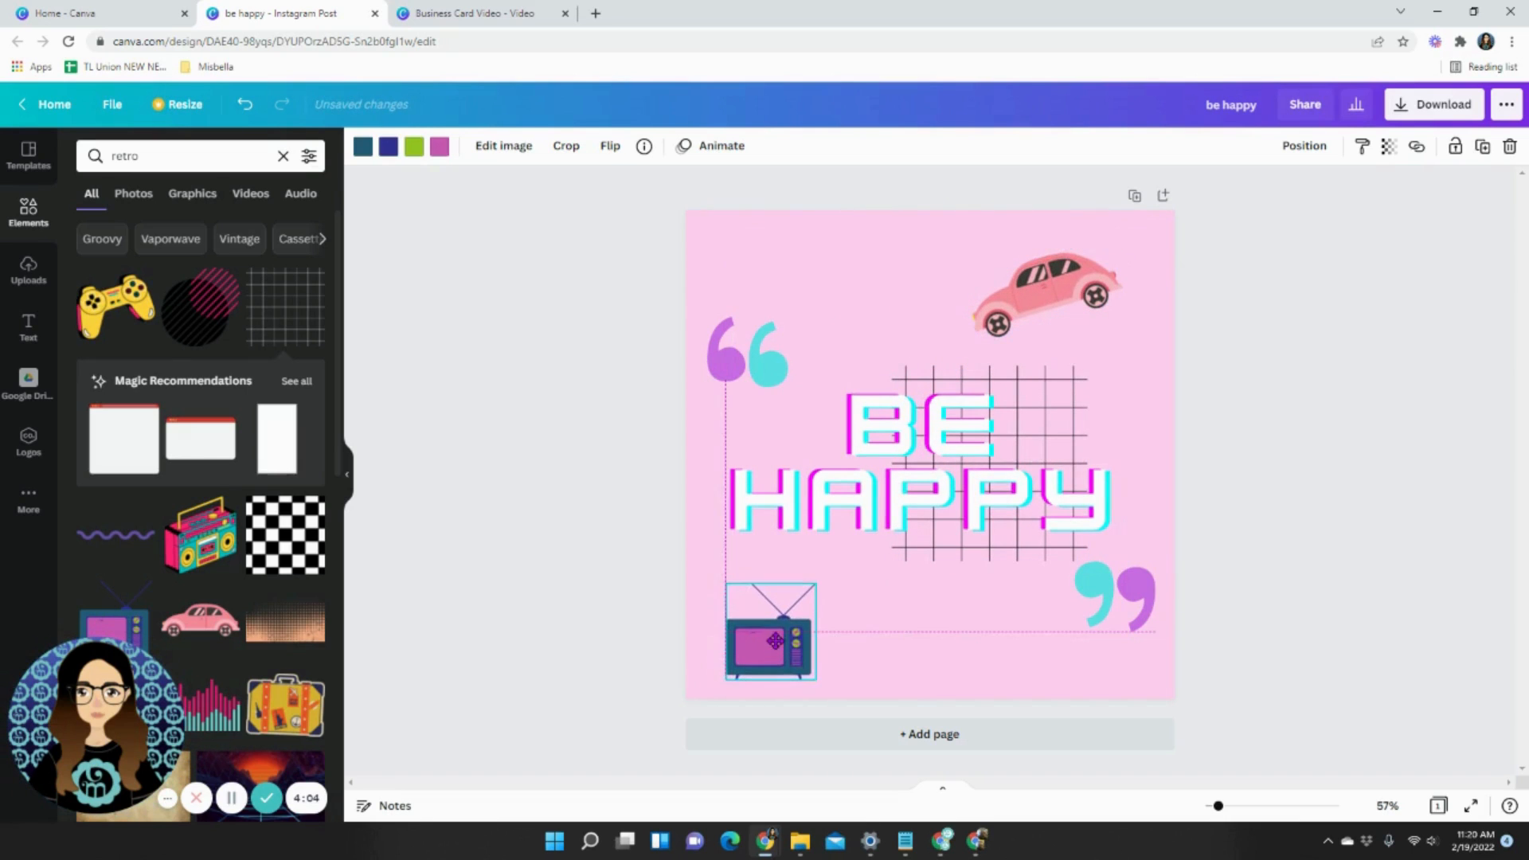
{"action": "left_click", "coordinate": [573, 556]}
- Add the pink and turquoise equalizer bars graphic above the grid and send it backward behind the car
{"action": "scroll", "coordinate": [171, 522], "scroll_direction": "down", "scroll_amount": 1}
{"action": "scroll", "coordinate": [171, 522], "scroll_direction": "down", "scroll_amount": 3}
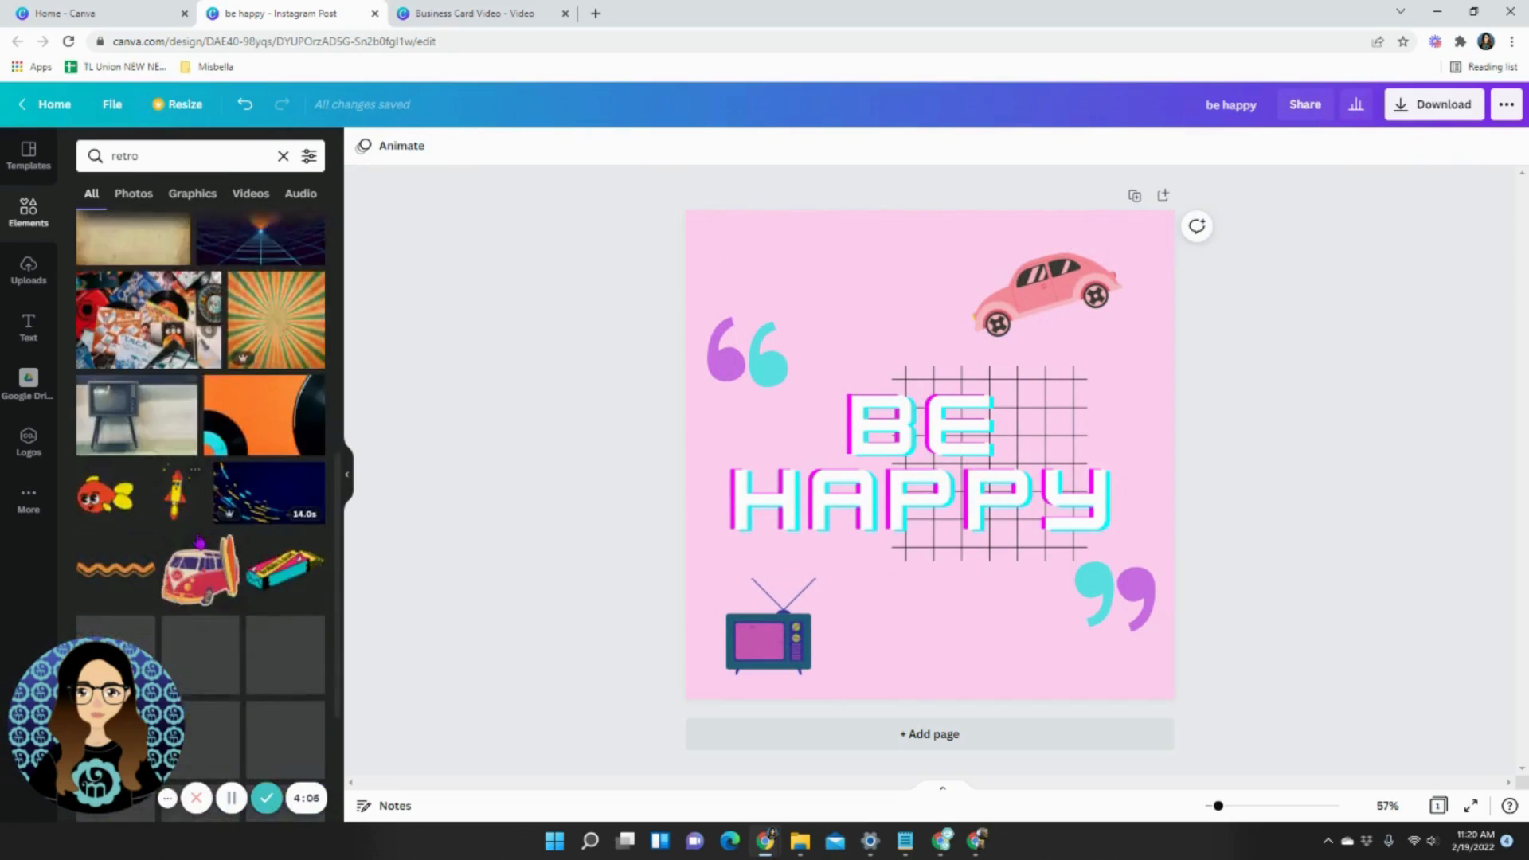
{"action": "left_click_drag", "start_coordinate": [188, 480], "coordinate": [978, 276]}
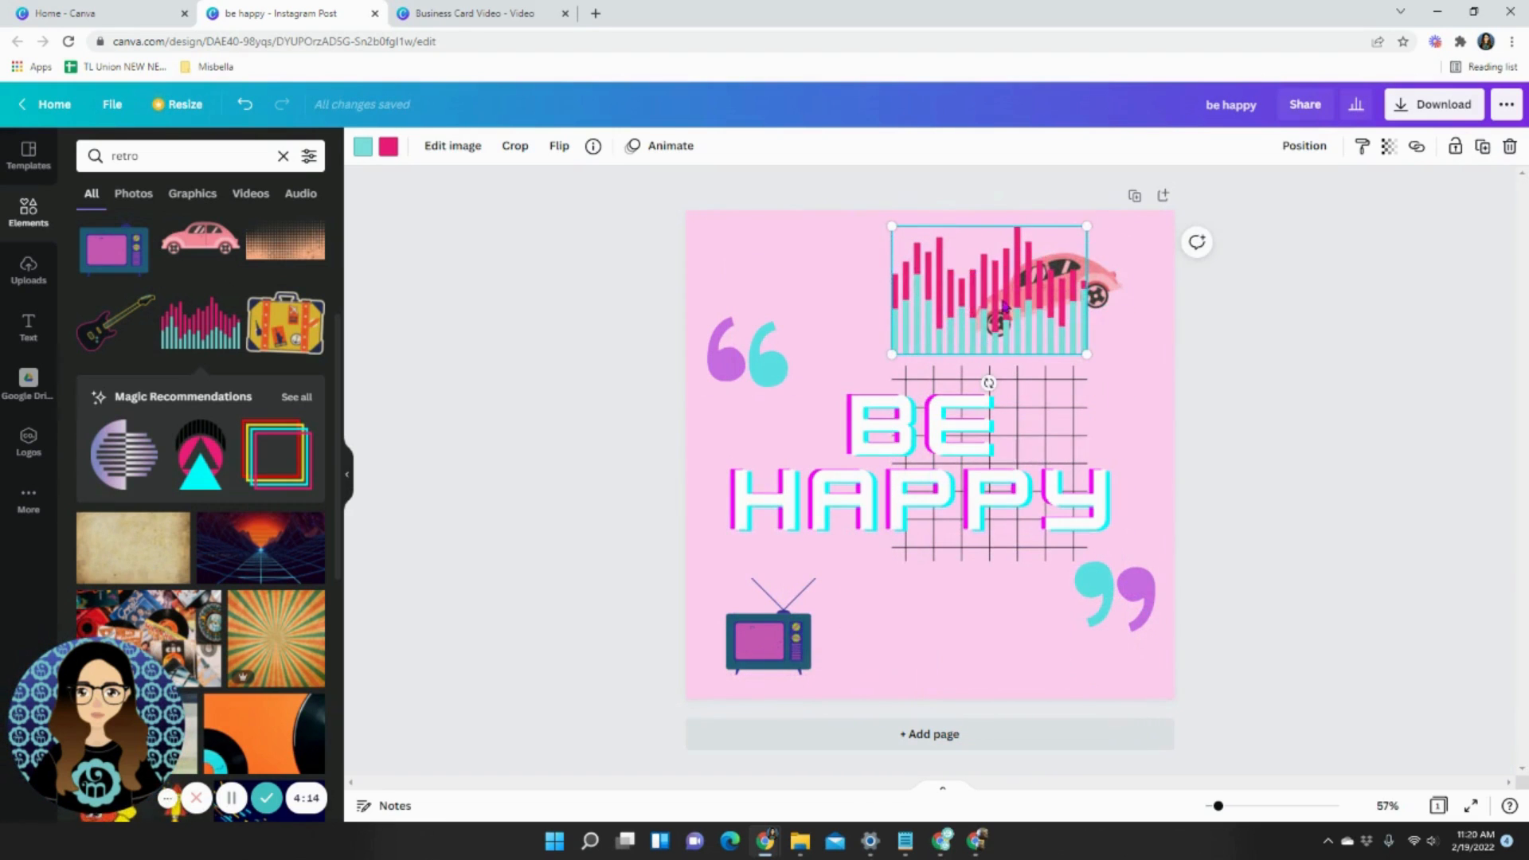
{"action": "right_click", "coordinate": [948, 323]}
{"action": "left_click", "coordinate": [1026, 460]}
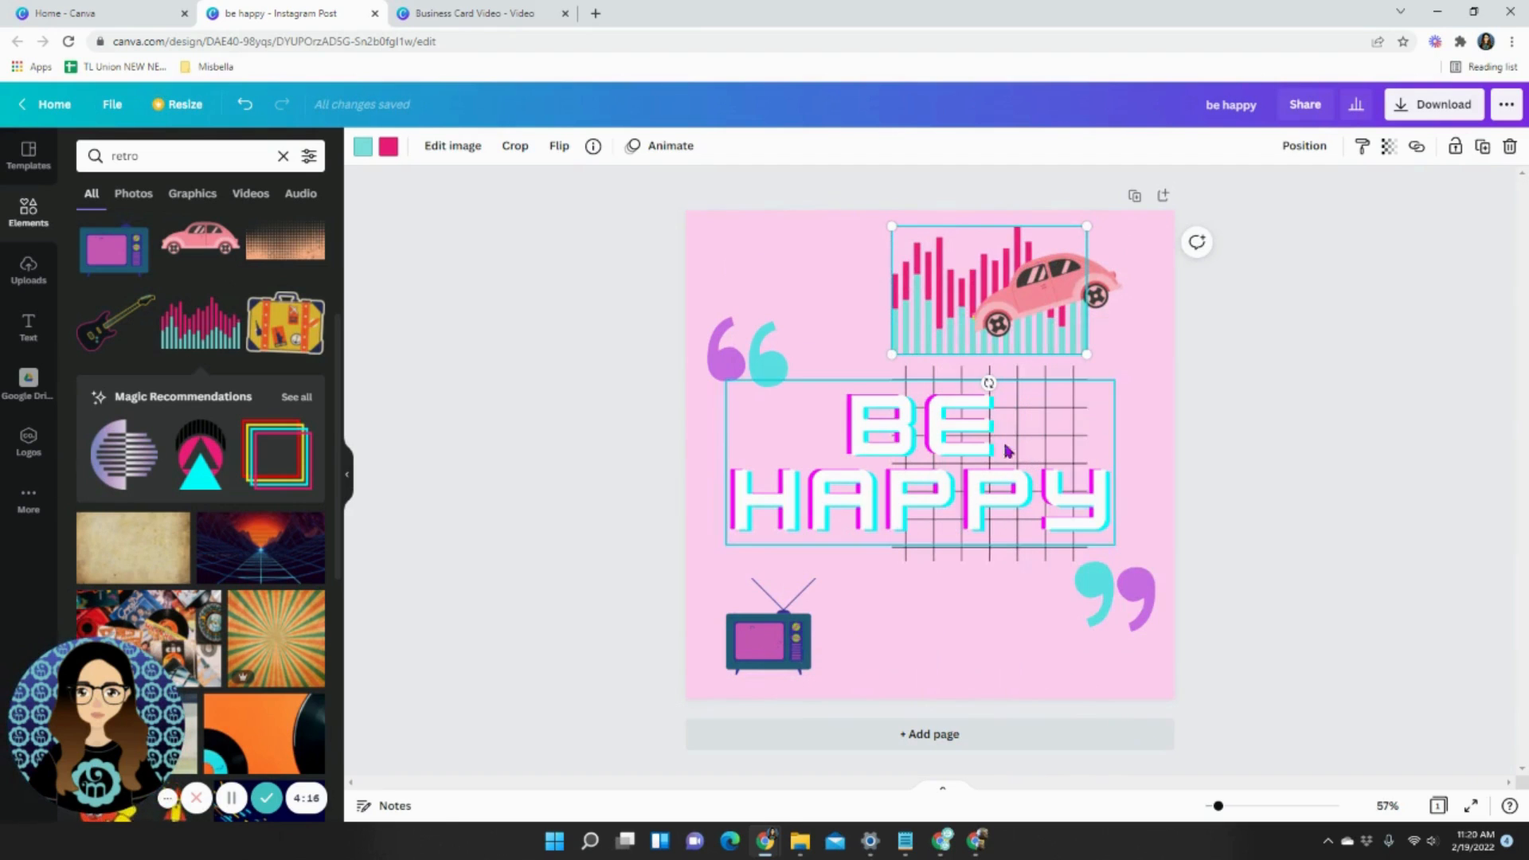
- Make the equalizer bars semi-transparent and shift them right so they sit centered behind the car
{"action": "left_click", "coordinate": [1390, 147]}
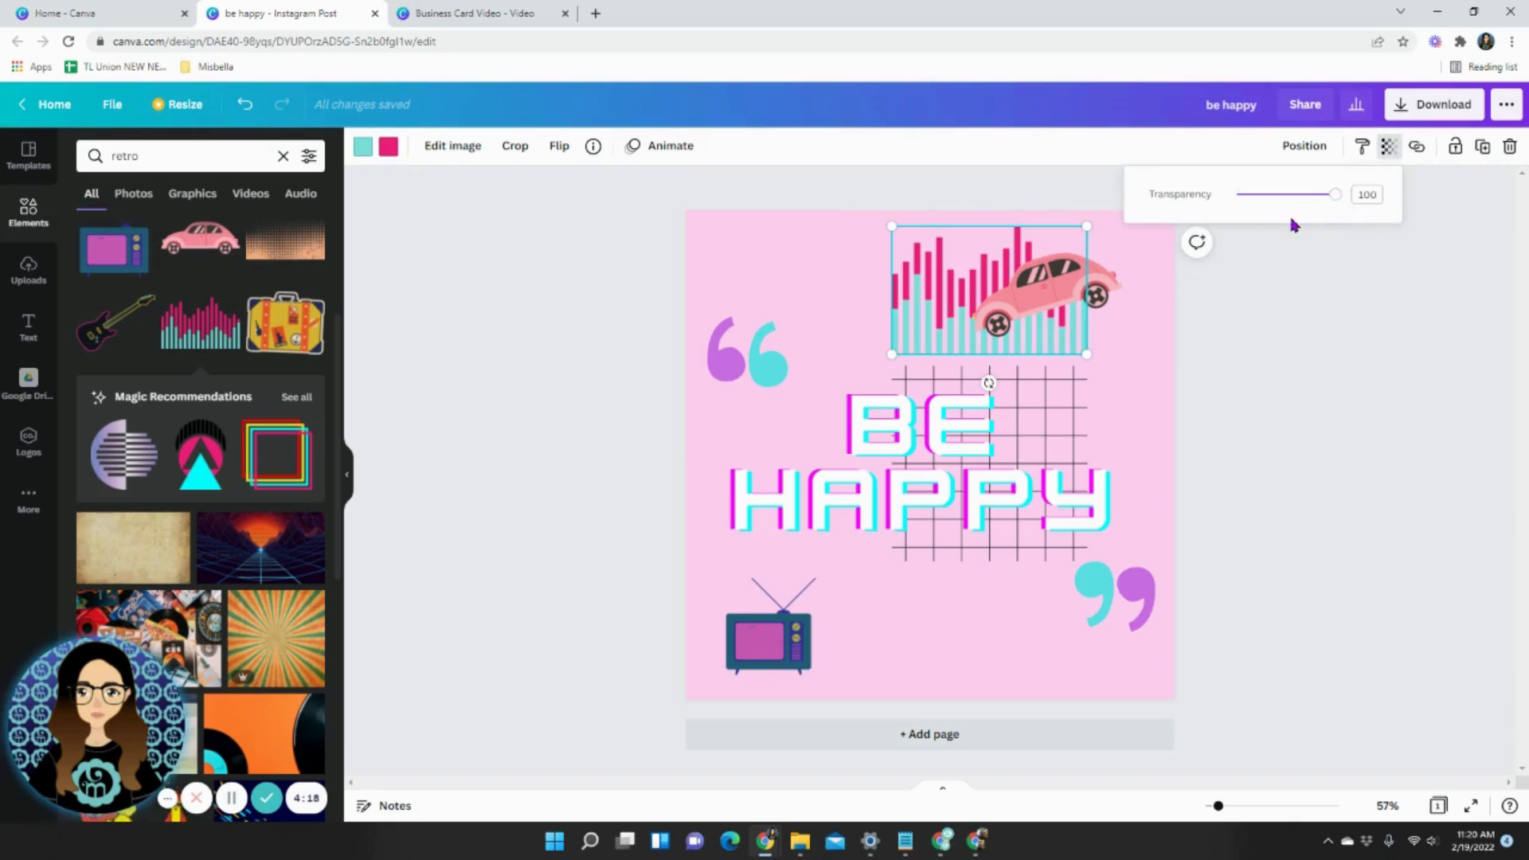
{"action": "left_click_drag", "start_coordinate": [1314, 197], "coordinate": [1274, 203]}
{"action": "left_click_drag", "start_coordinate": [970, 300], "coordinate": [998, 298]}
{"action": "left_click", "coordinate": [1282, 406]}
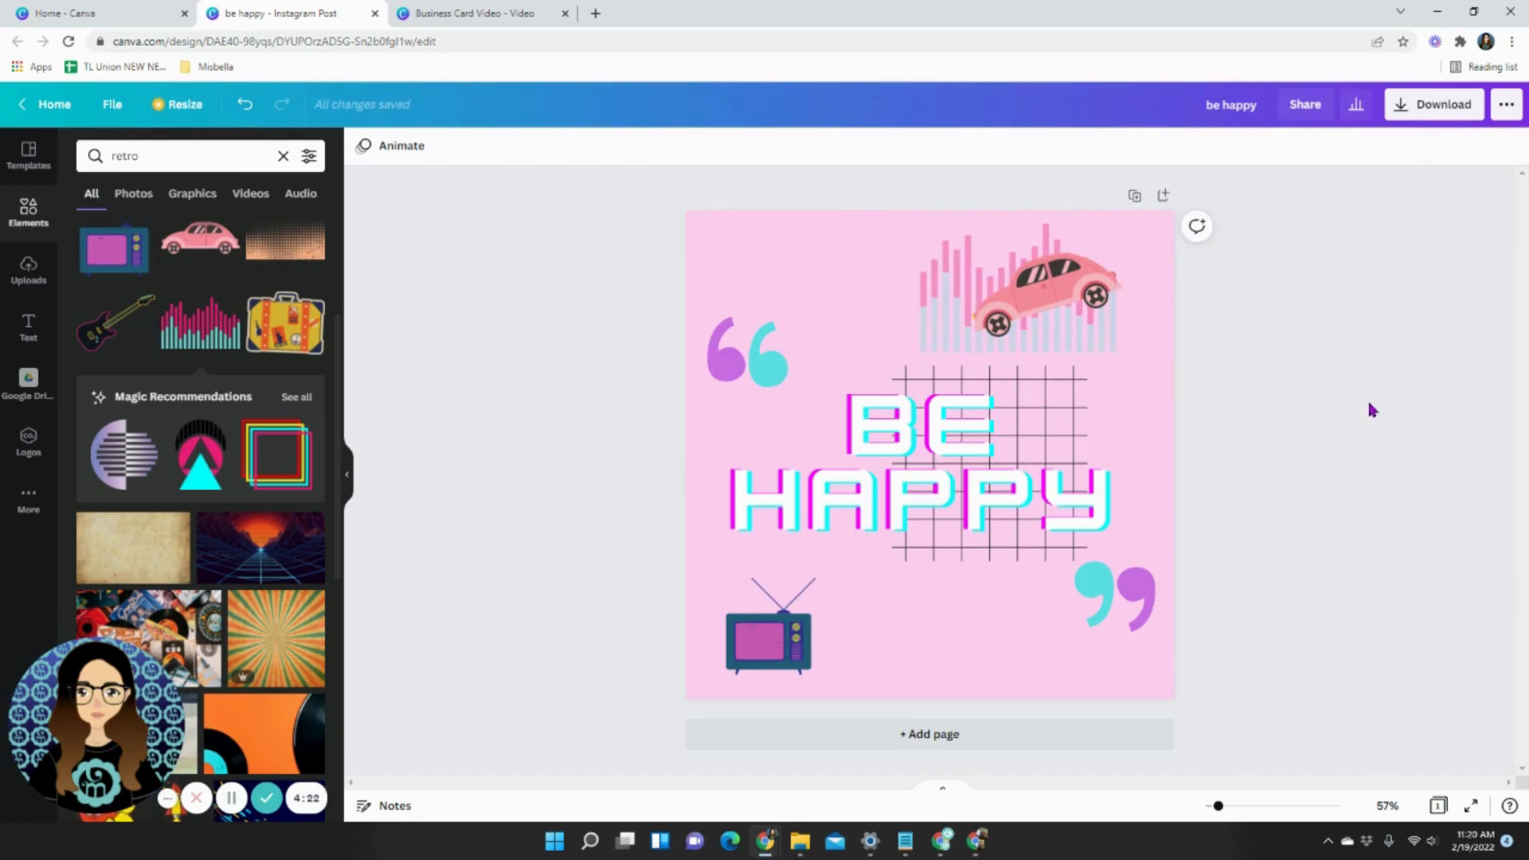
{"action": "left_click", "coordinate": [27, 336]}
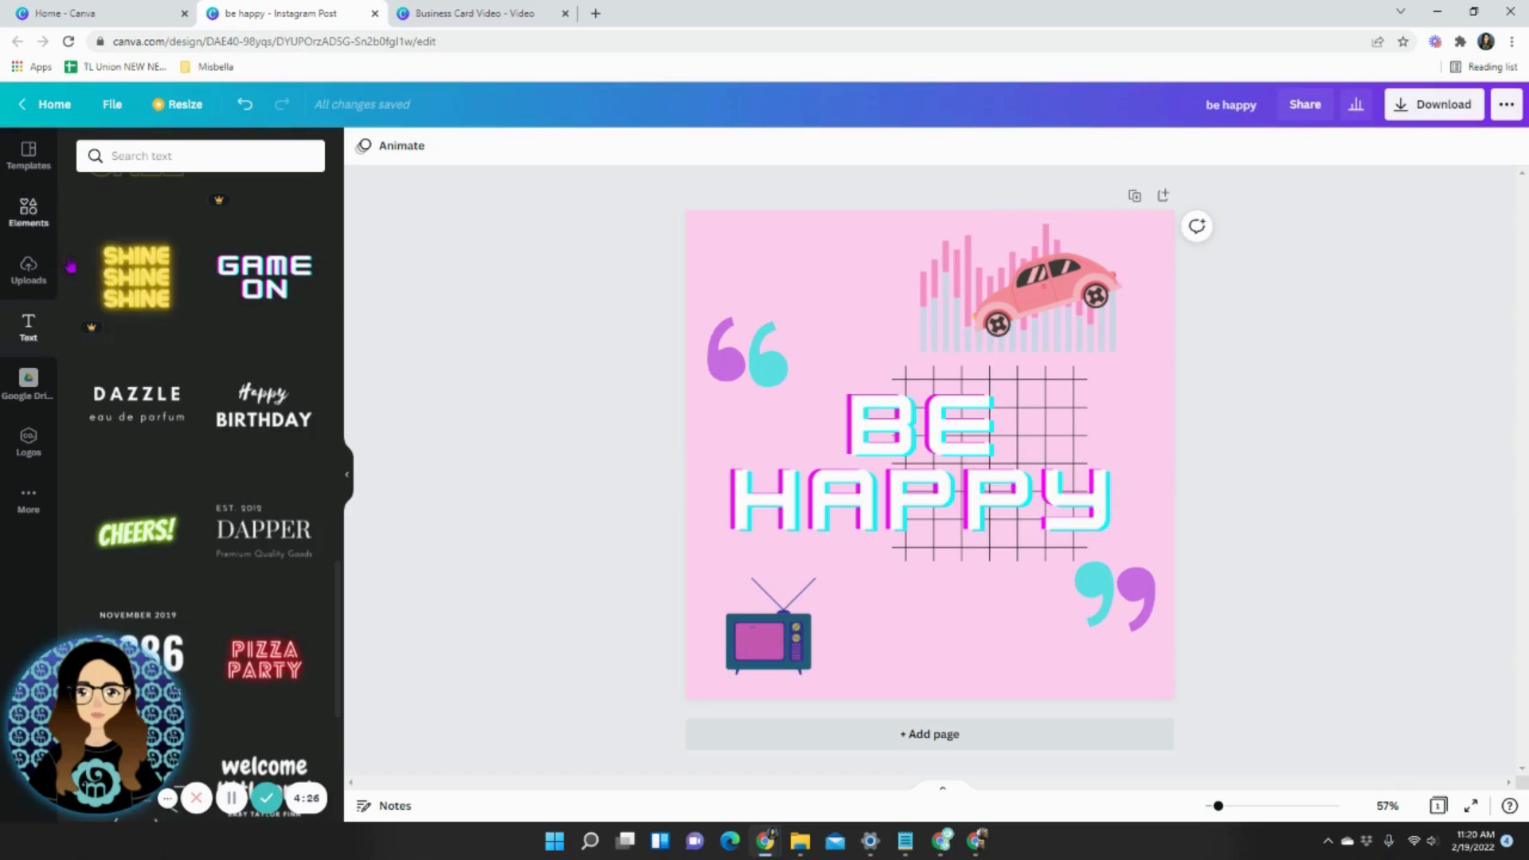
{"action": "scroll", "coordinate": [214, 465], "scroll_direction": "up", "scroll_amount": 10}
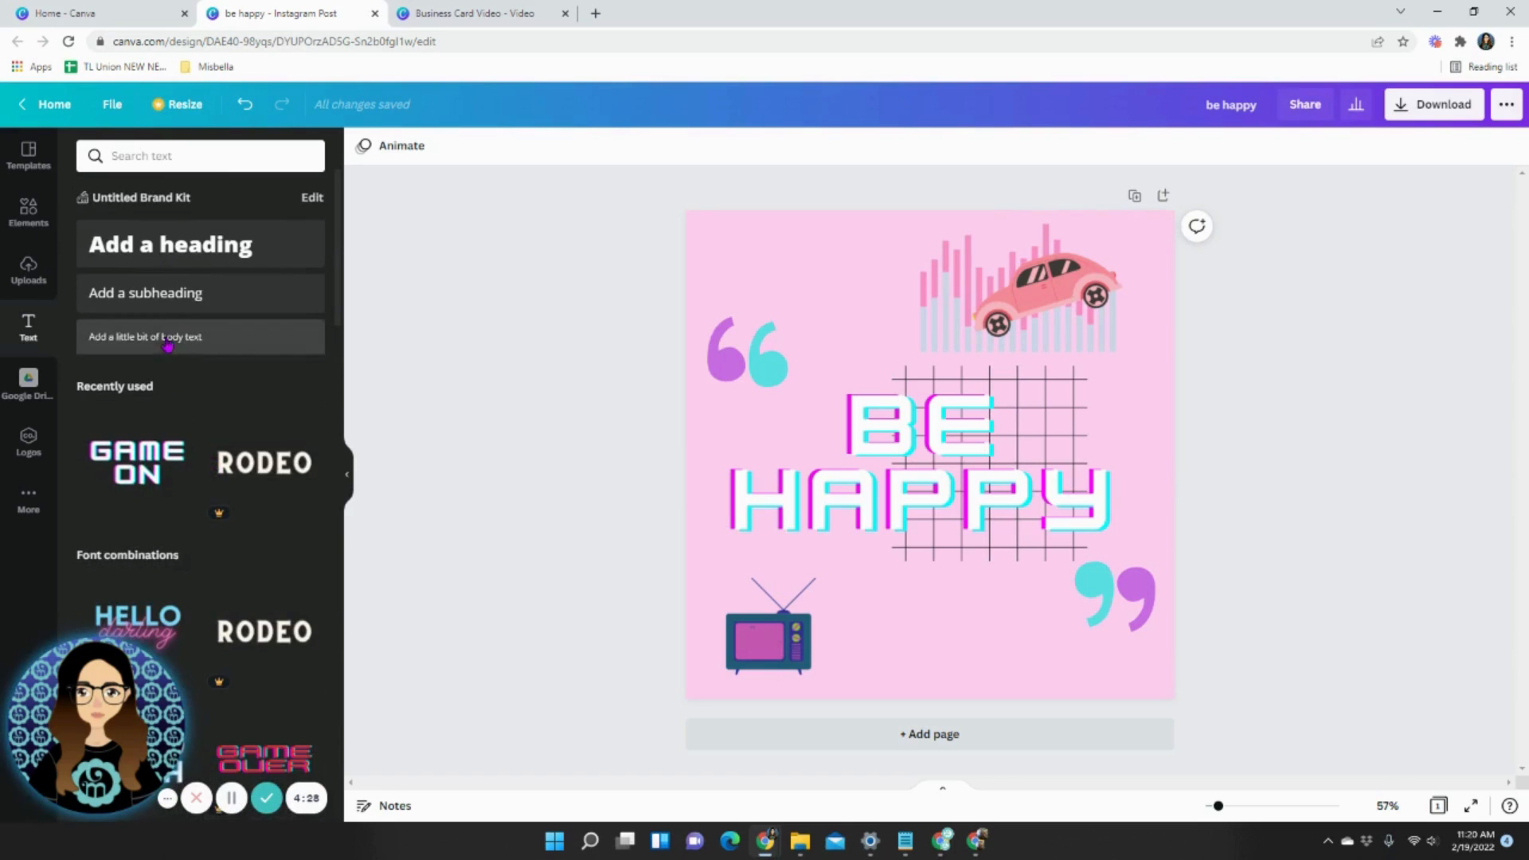
{"action": "left_click", "coordinate": [169, 293]}
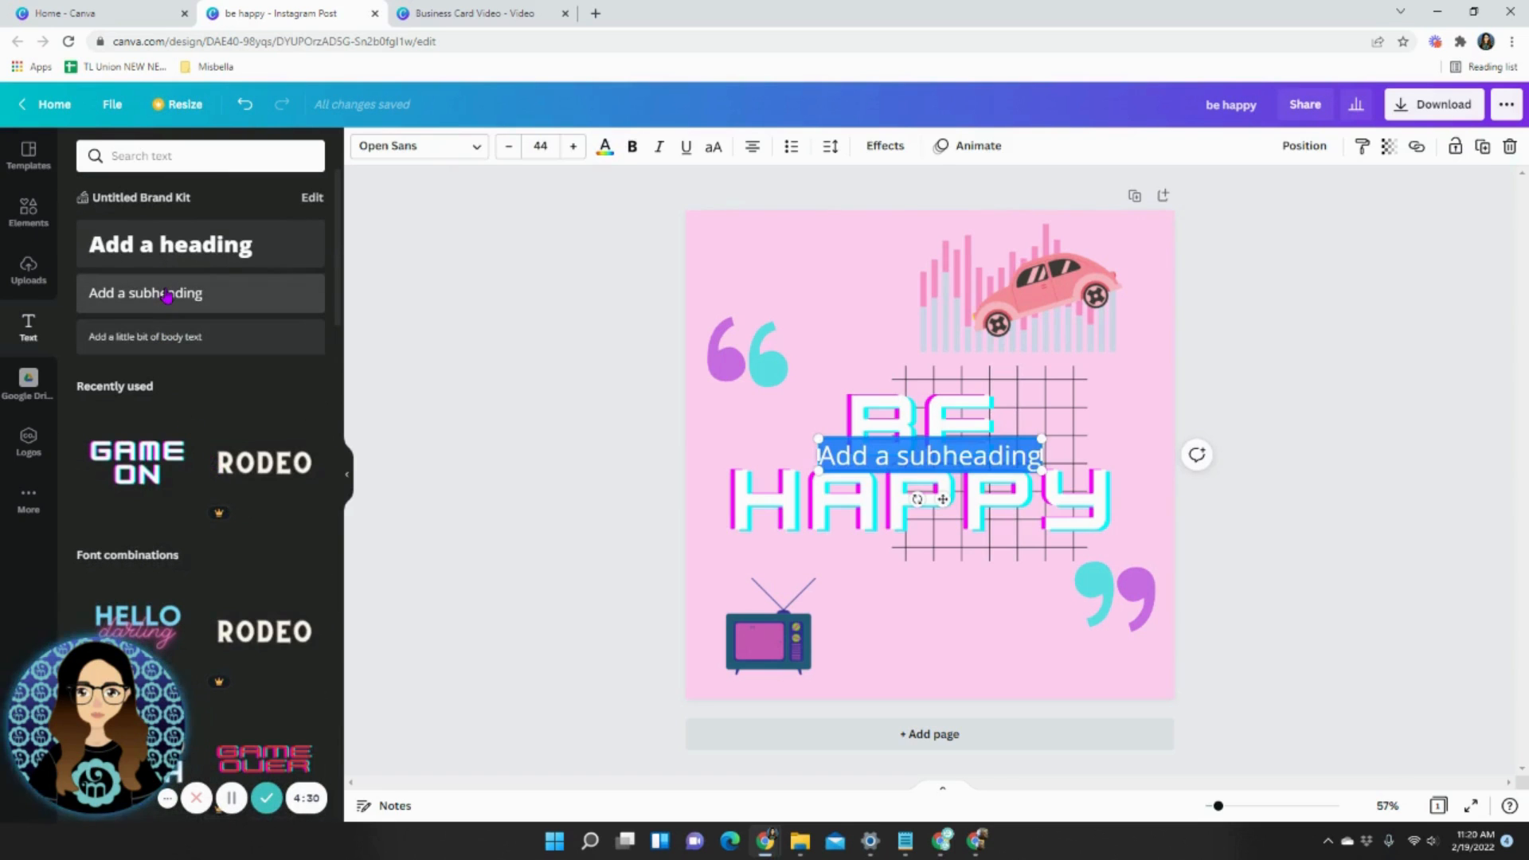
{"action": "type", "text": "@Digital Ner"}
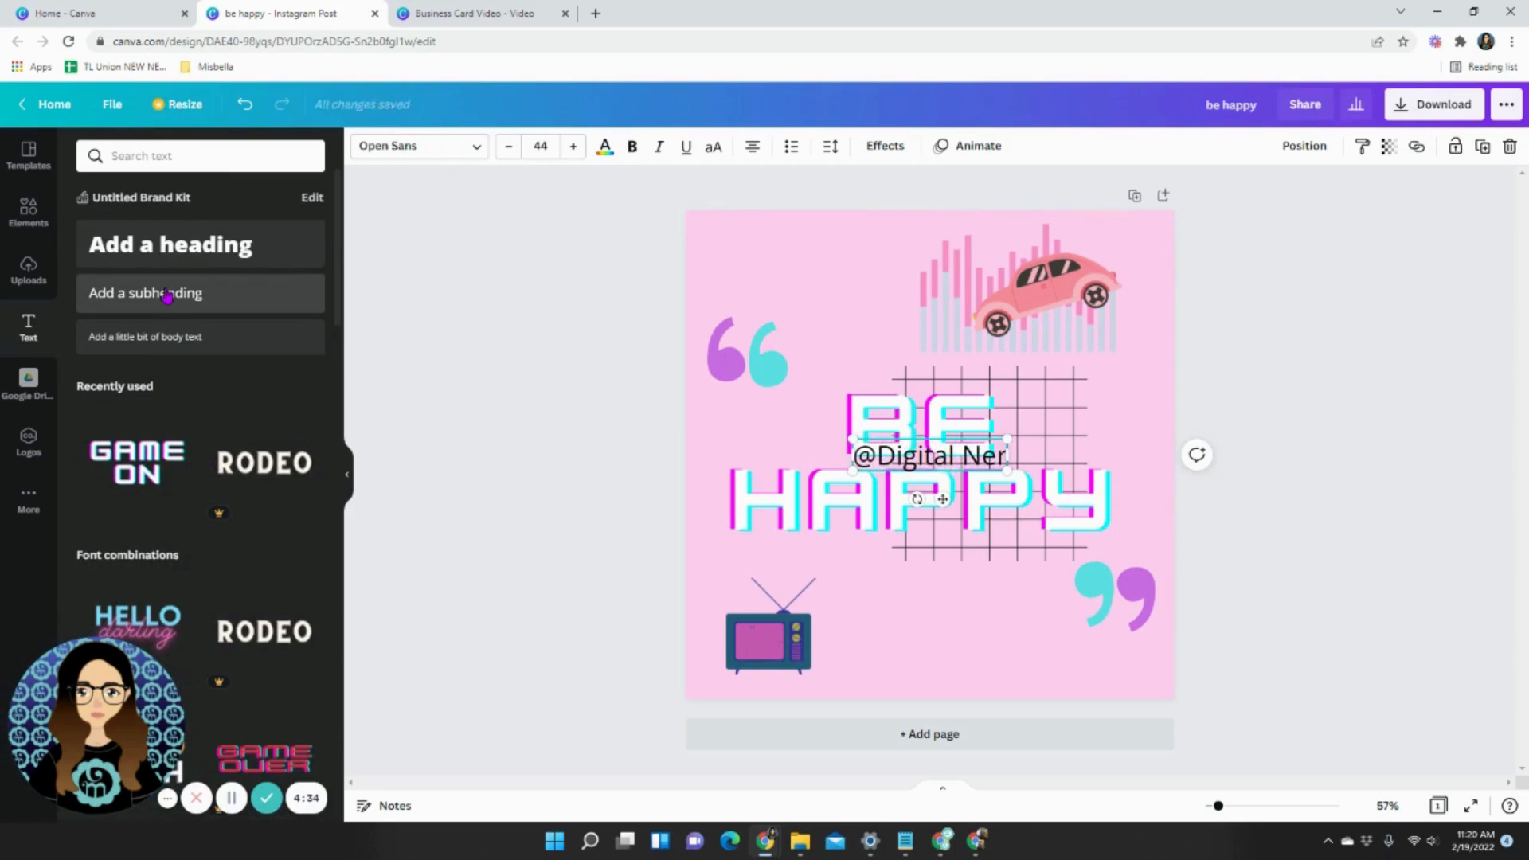
{"action": "type", "text": "dBee"}
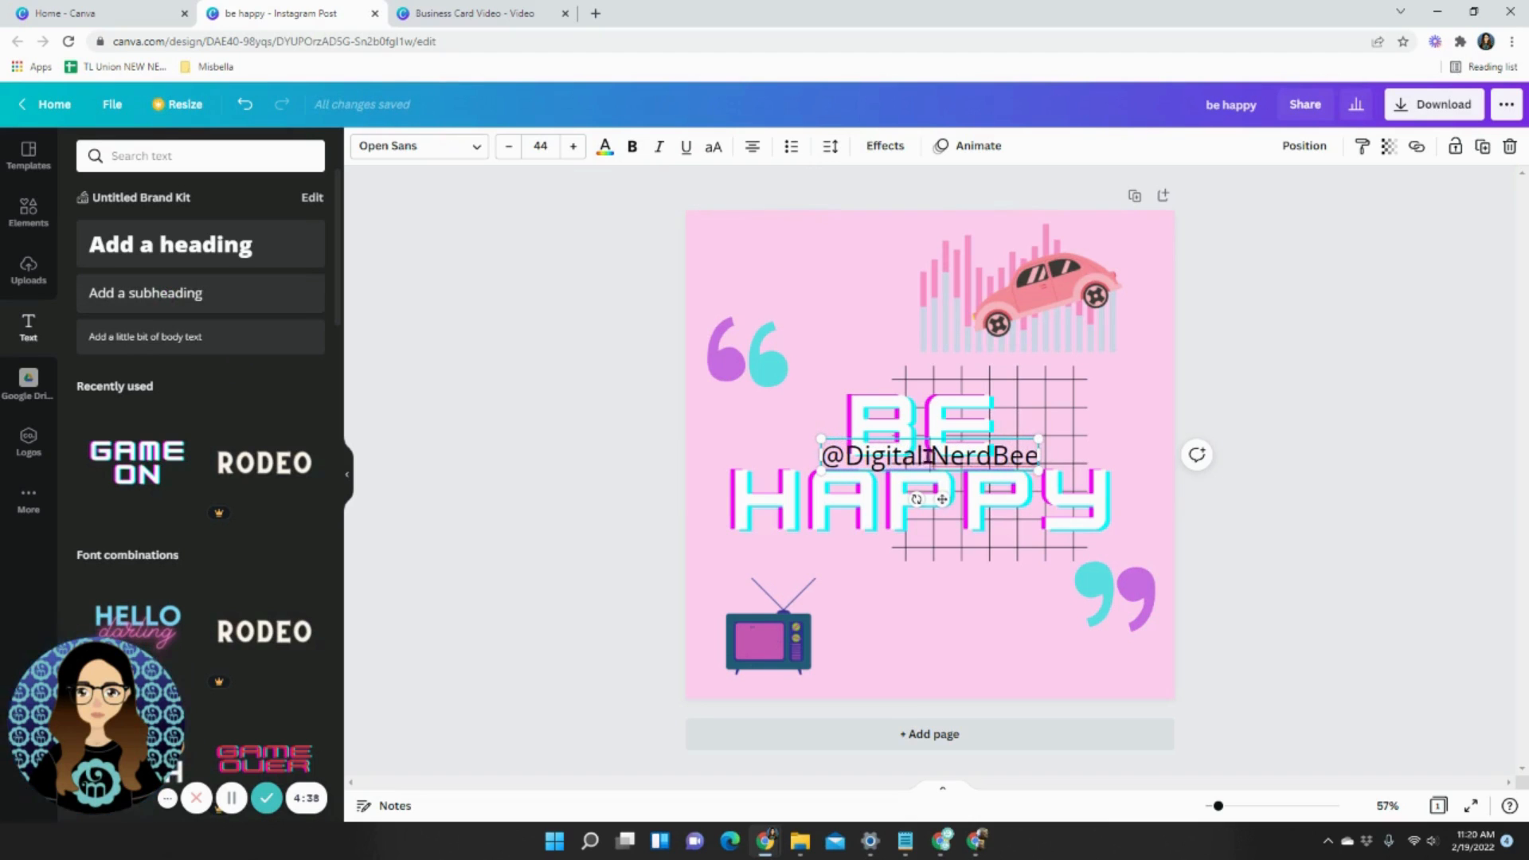
{"action": "left_click", "coordinate": [1318, 470]}
{"action": "left_click_drag", "start_coordinate": [981, 466], "coordinate": [1001, 599]}
{"action": "left_click", "coordinate": [408, 150]}
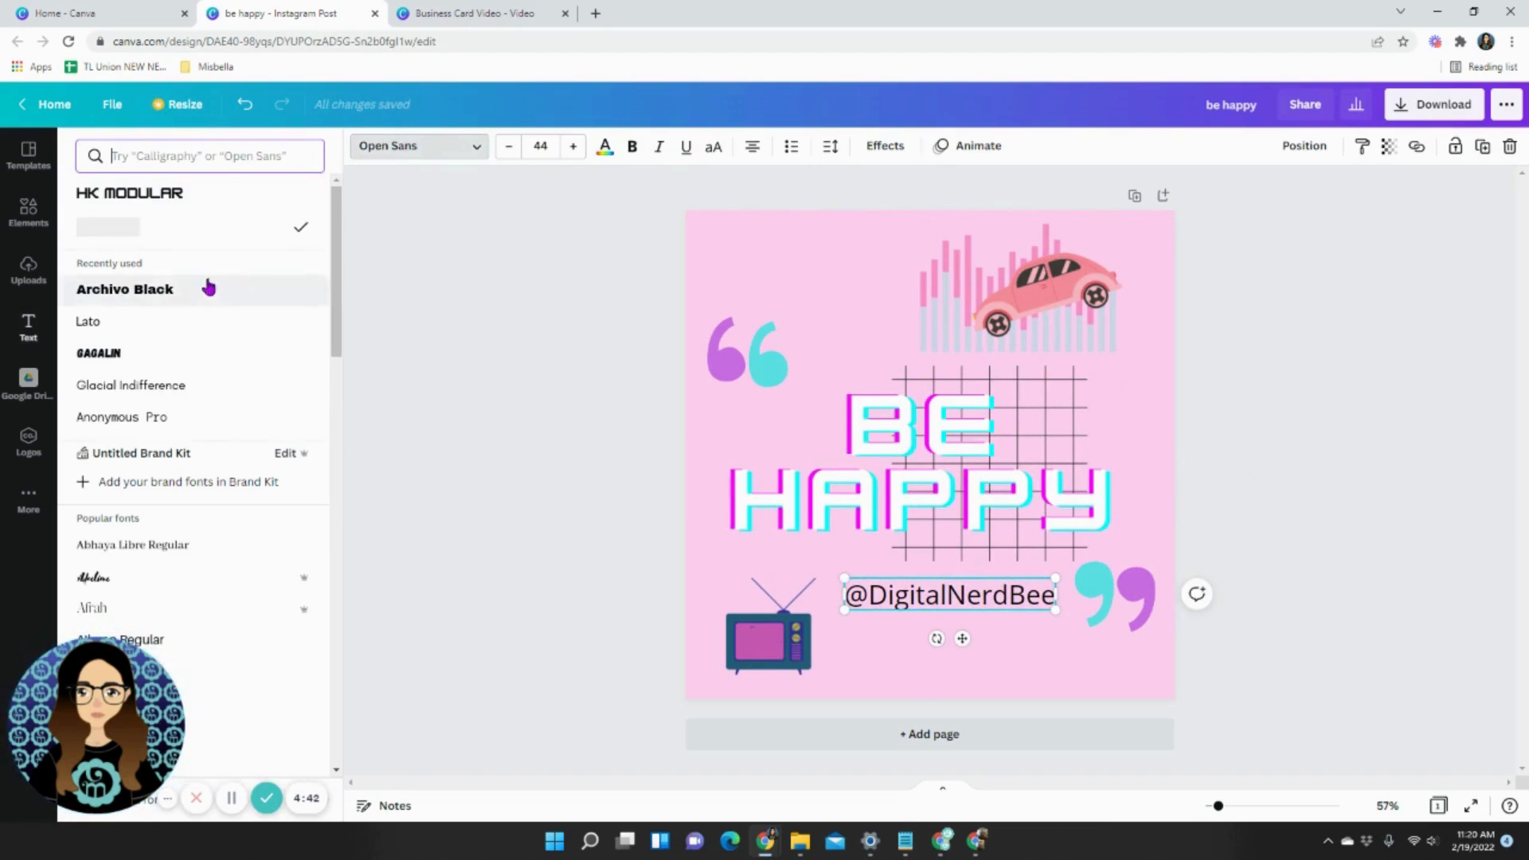
{"action": "left_click", "coordinate": [103, 323]}
{"action": "left_click", "coordinate": [509, 146]}
{"action": "left_click", "coordinate": [510, 147]}
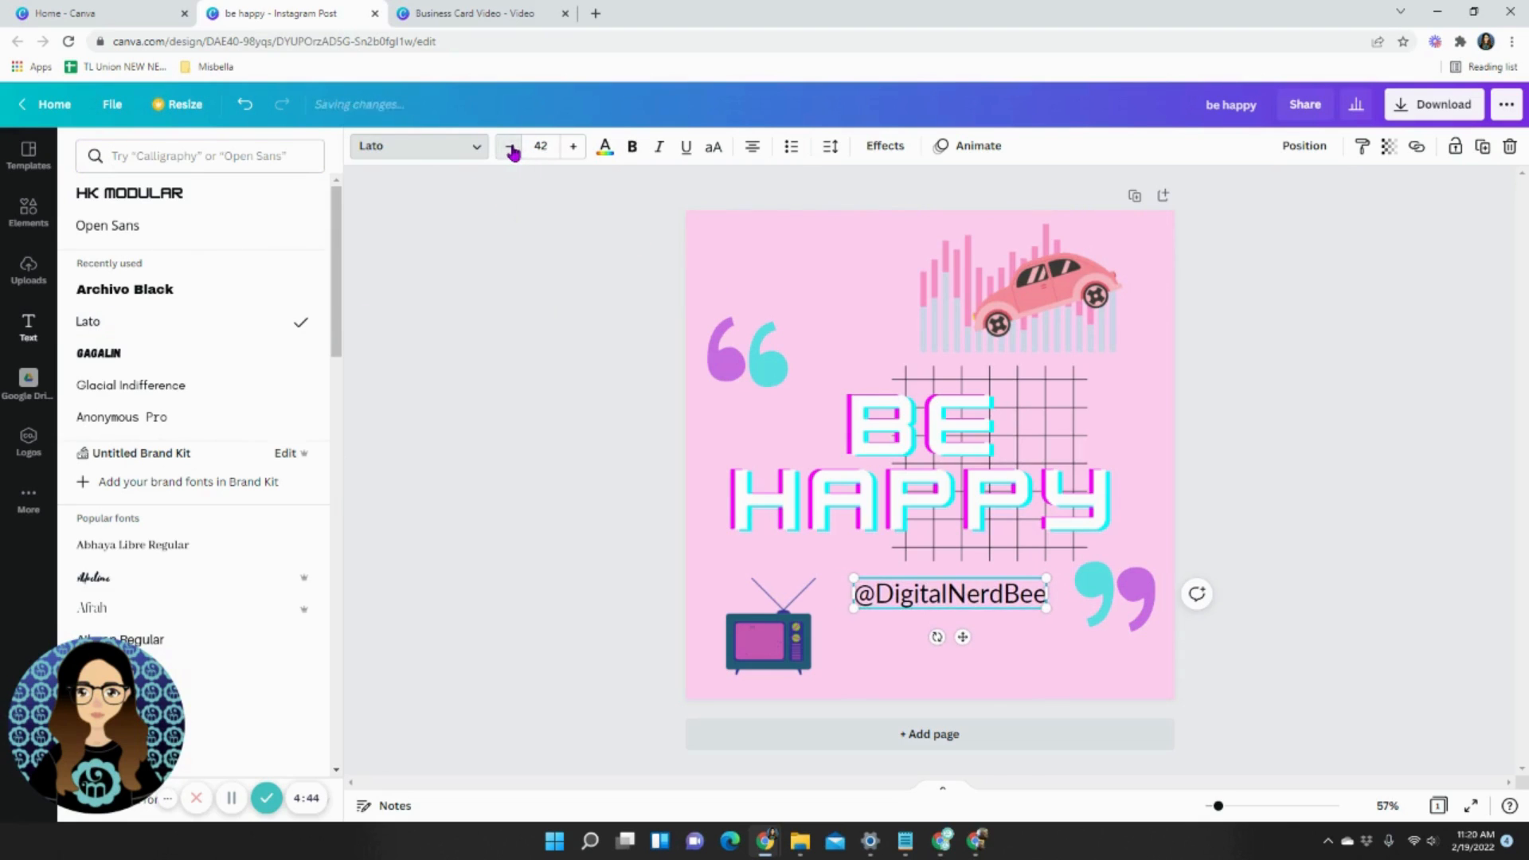
{"action": "left_click", "coordinate": [512, 150]}
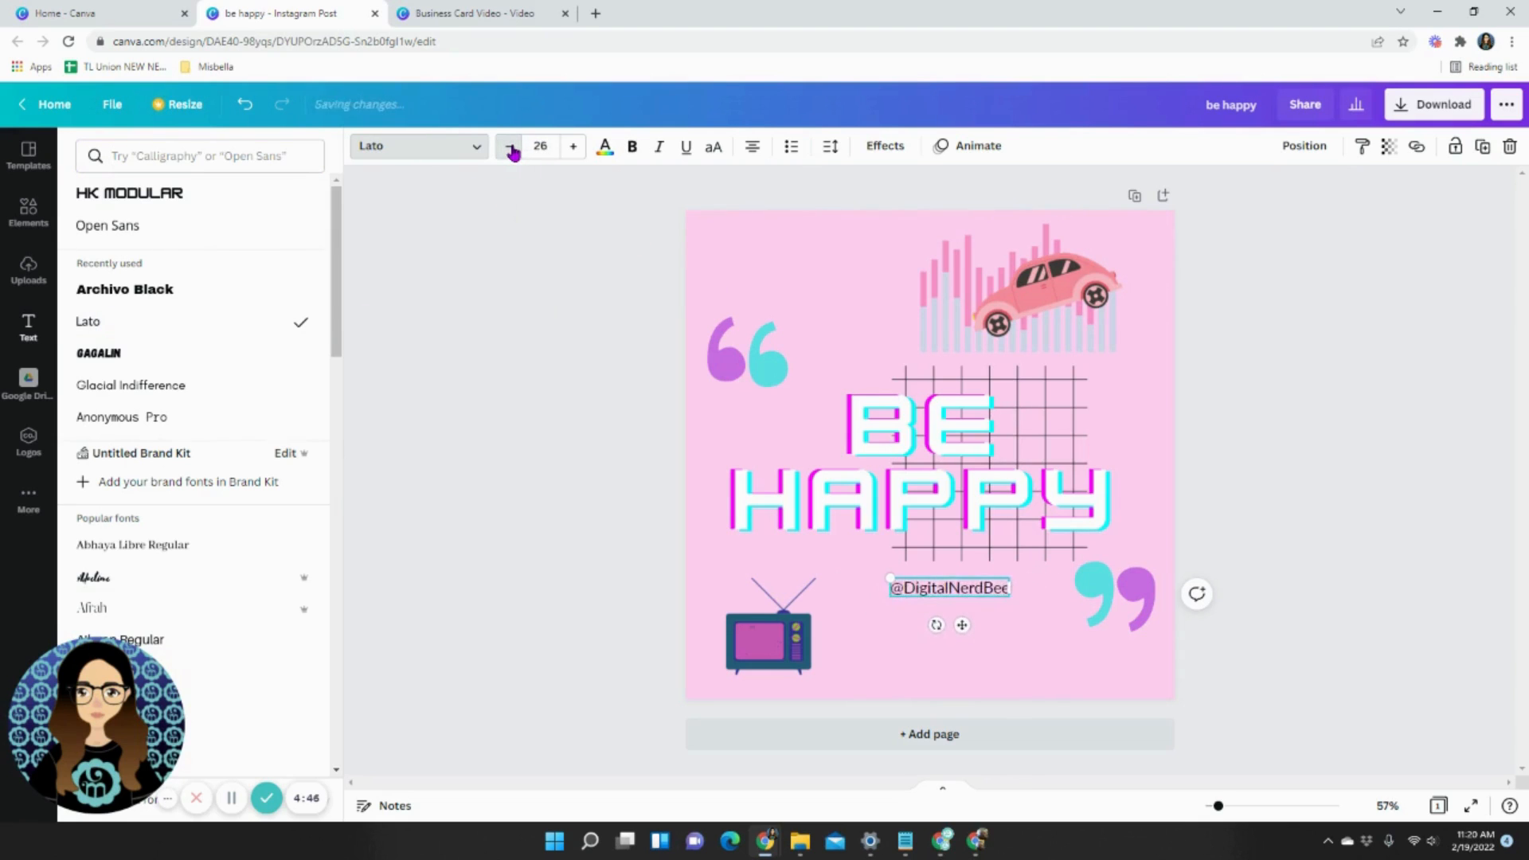
{"action": "left_click", "coordinate": [403, 431]}
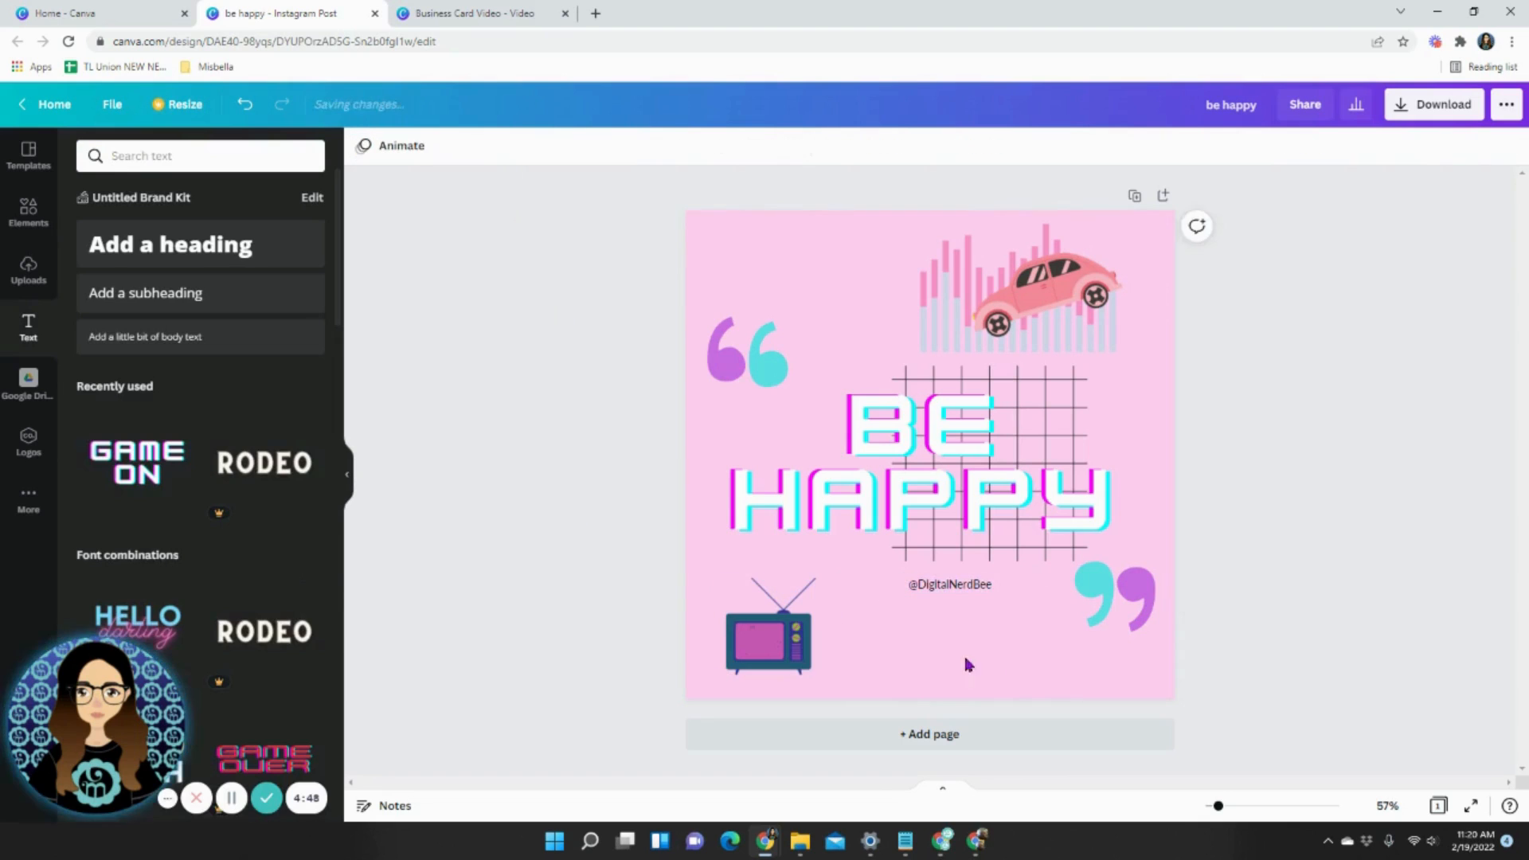
{"action": "left_click_drag", "start_coordinate": [964, 587], "coordinate": [863, 544]}
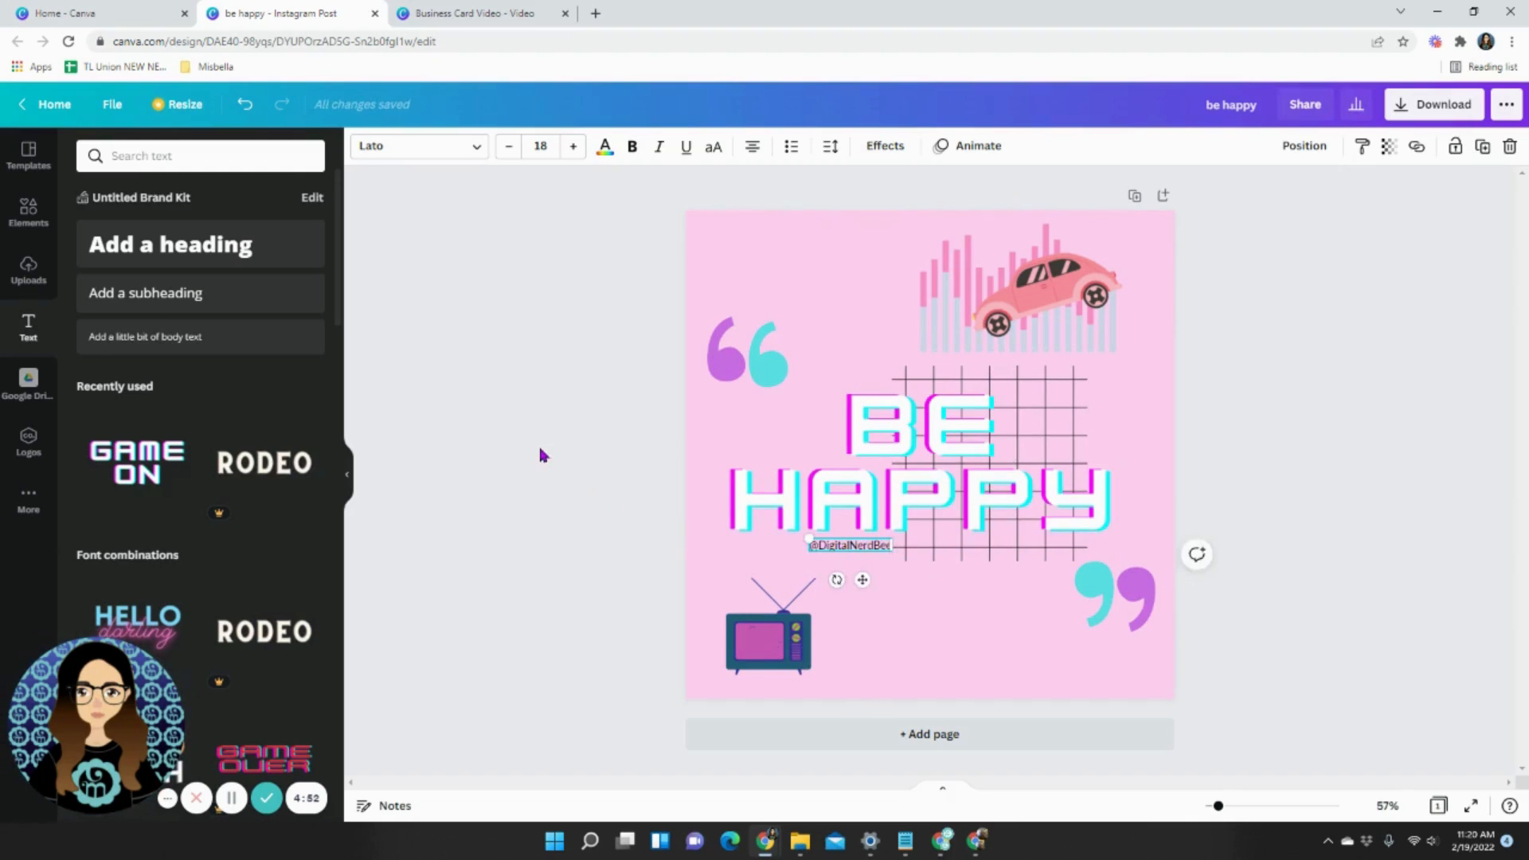
{"action": "left_click", "coordinate": [535, 443]}
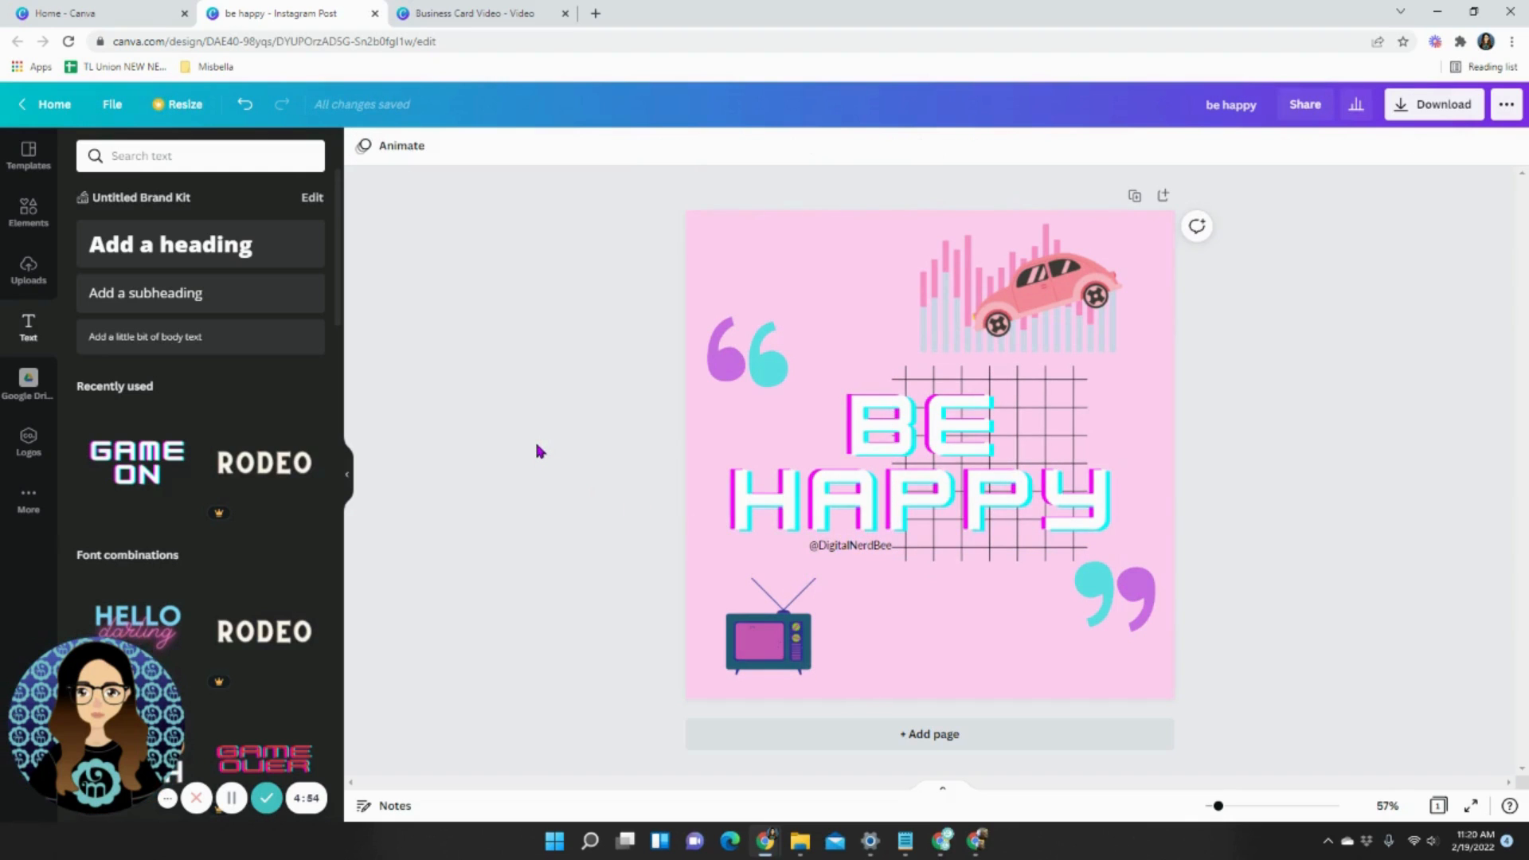